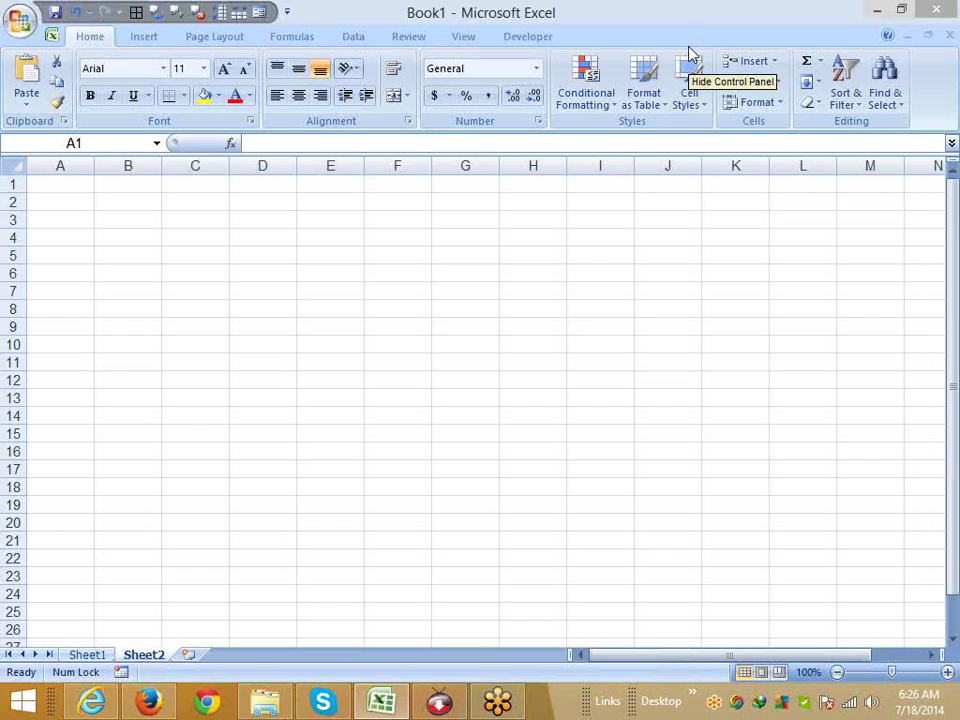
Switch to Internet Explorer, search Google for "google finance" and open the Google Finance site.
left_click(93, 703)
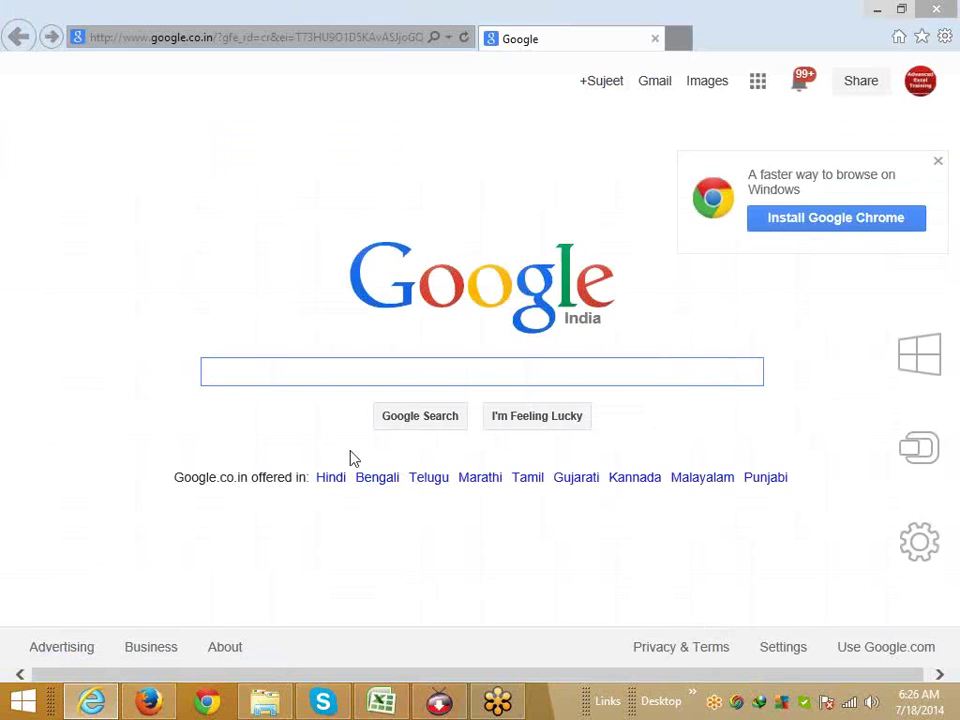
left_click(306, 372)
type("go")
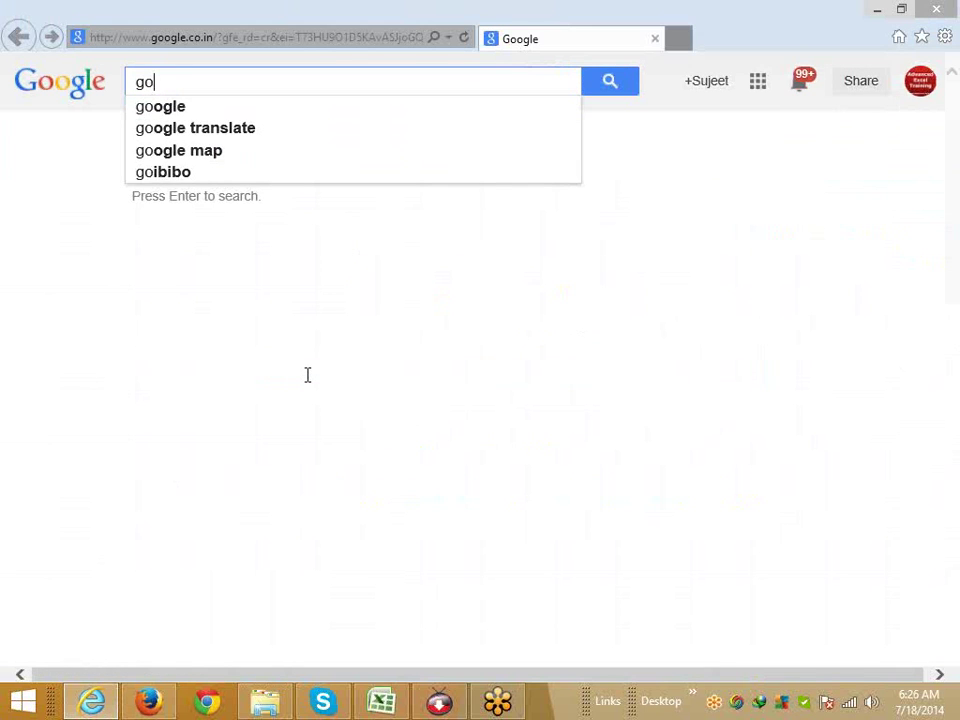
type("ogle f")
key("Down")
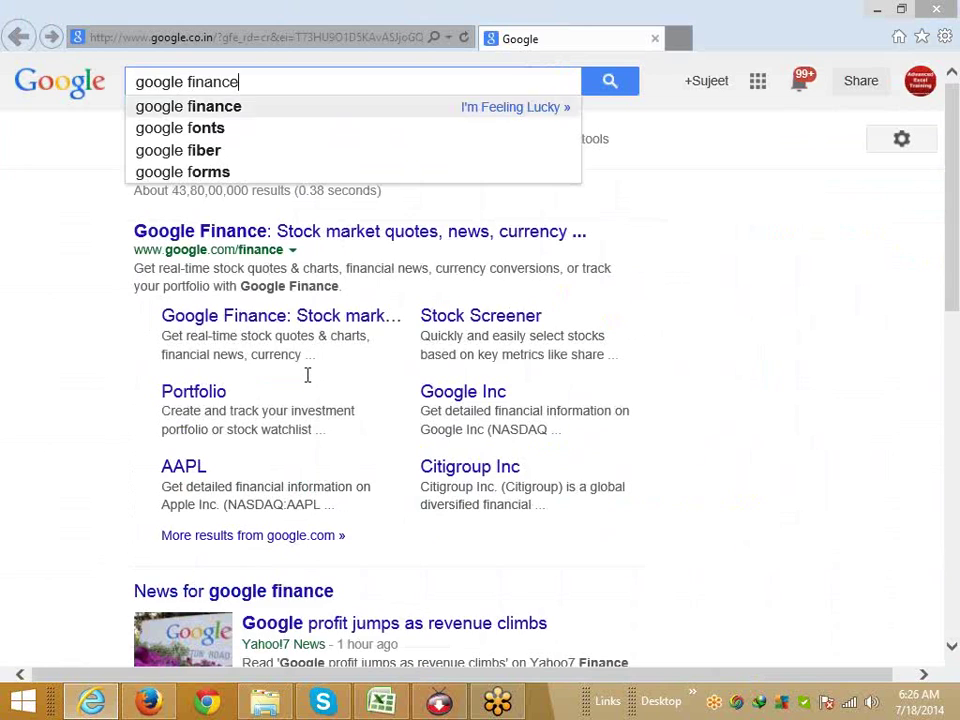
key("Return")
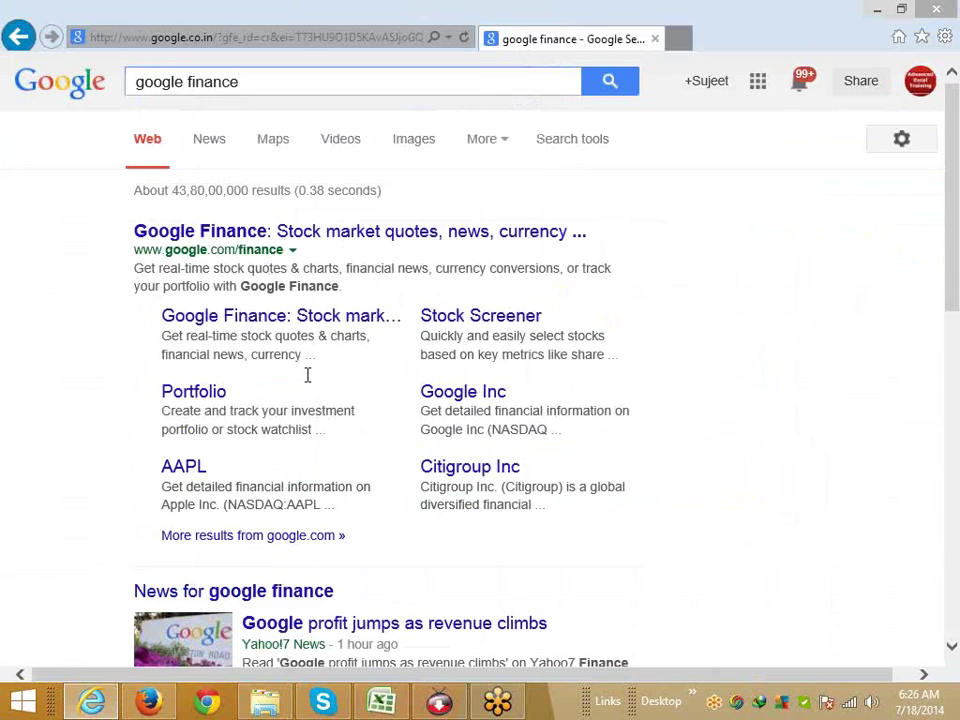
left_click(250, 232)
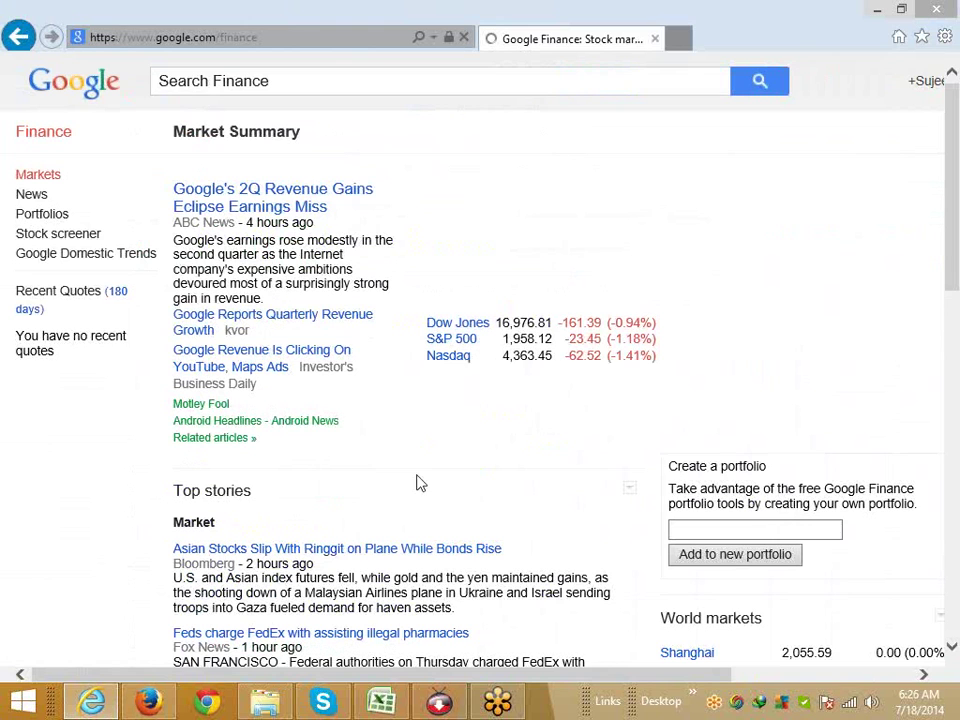
Examine the World markets and Currencies tables on the Google Finance page.
scroll(679, 549, "down", 3)
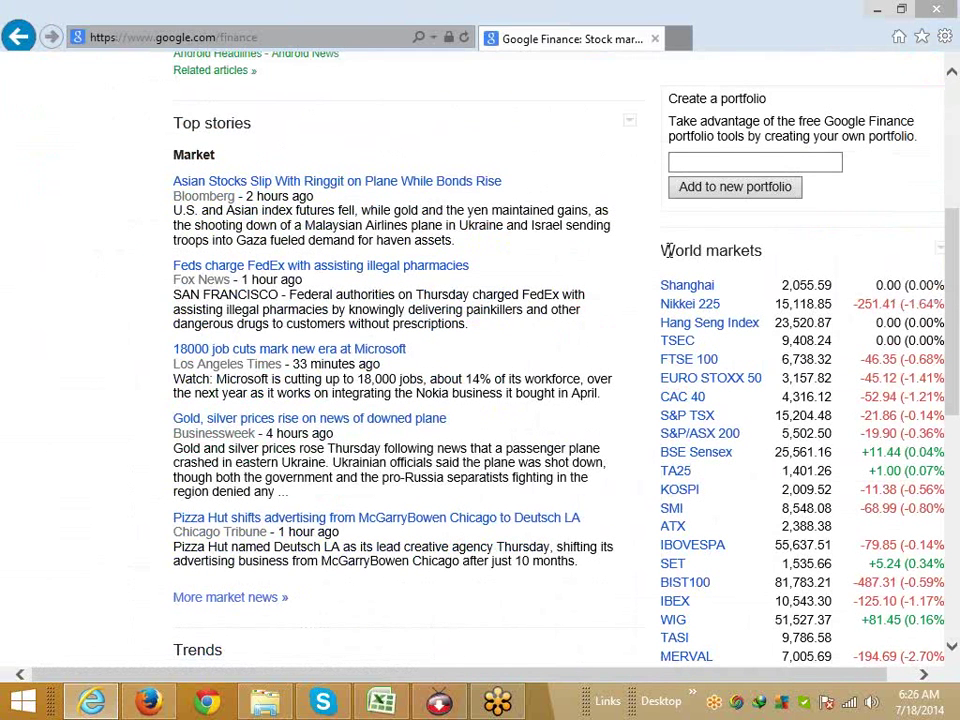
left_click_drag(818, 256, 656, 252)
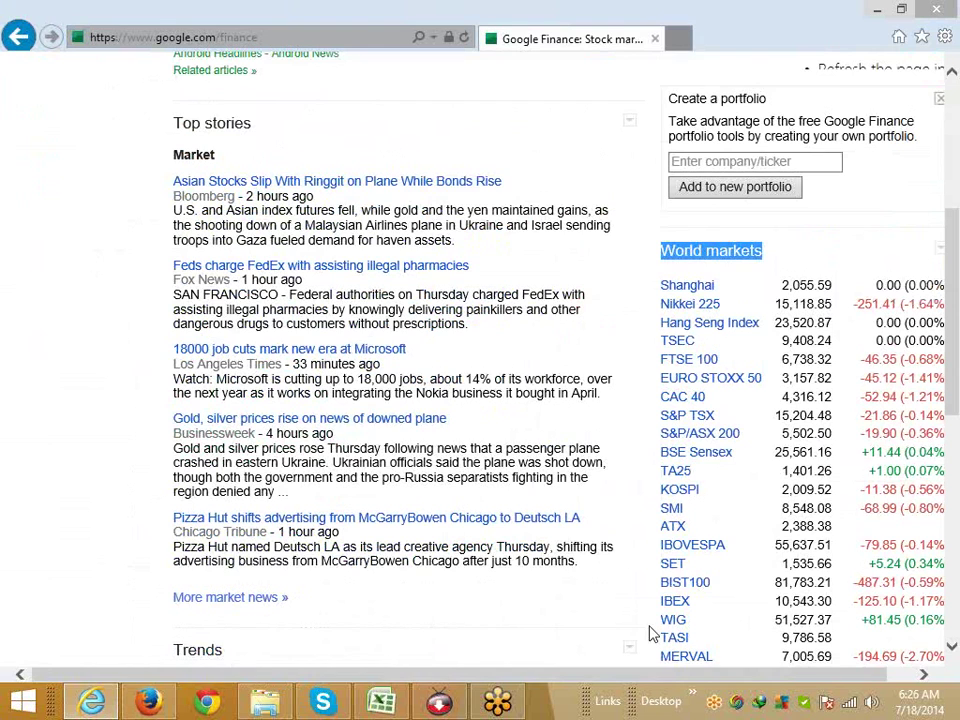
left_click(782, 678)
scroll(793, 335, "down", 3)
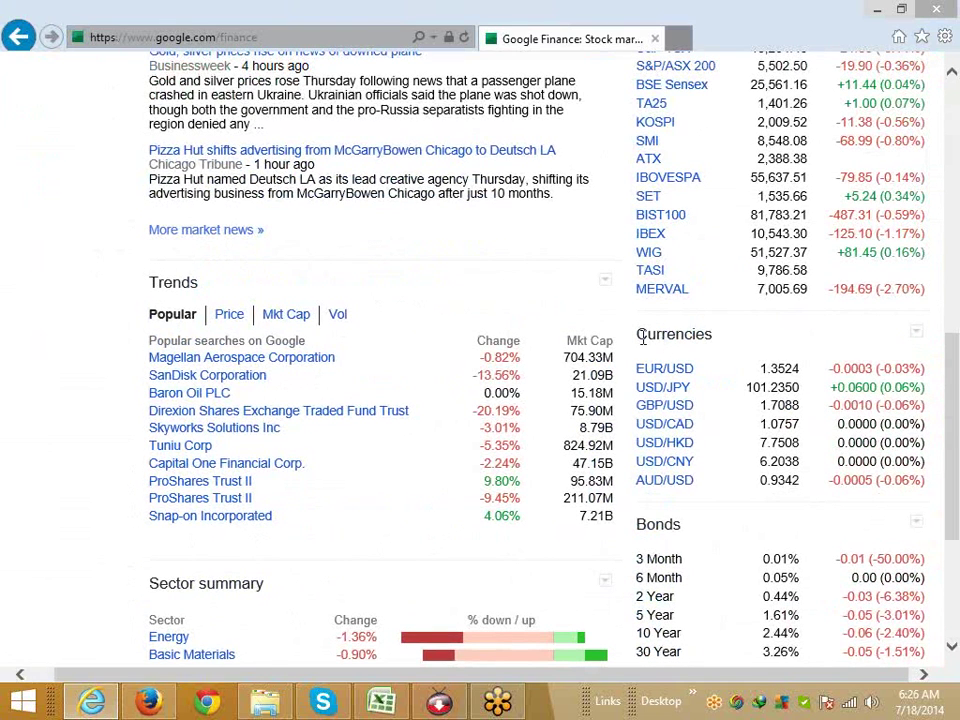
left_click_drag(639, 334, 705, 343)
left_click(705, 349)
scroll(707, 356, "up", 3)
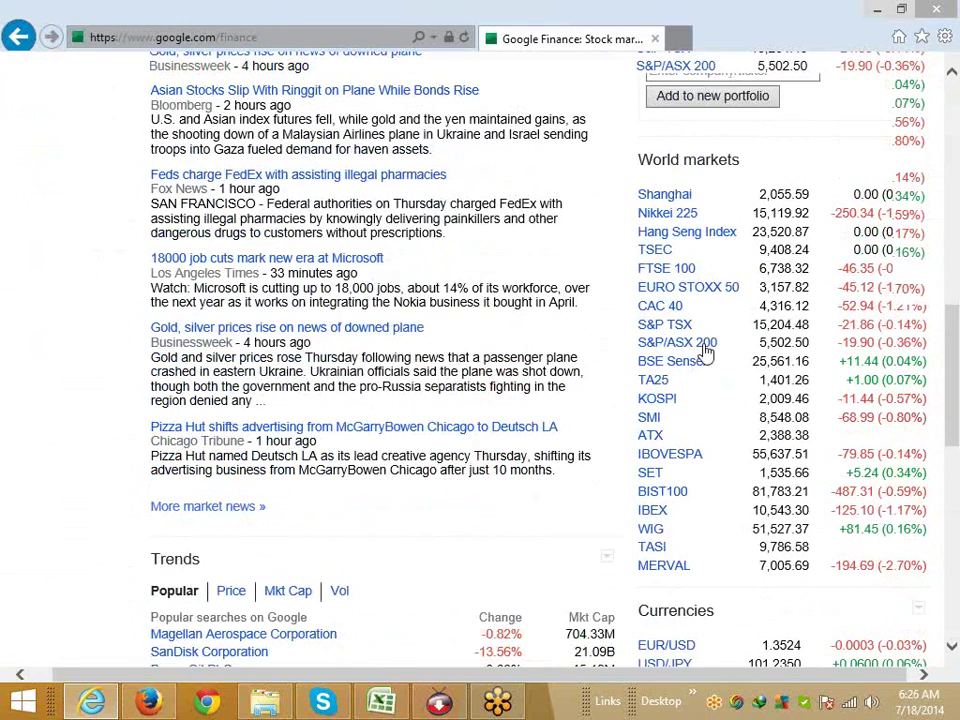
double_click(677, 165)
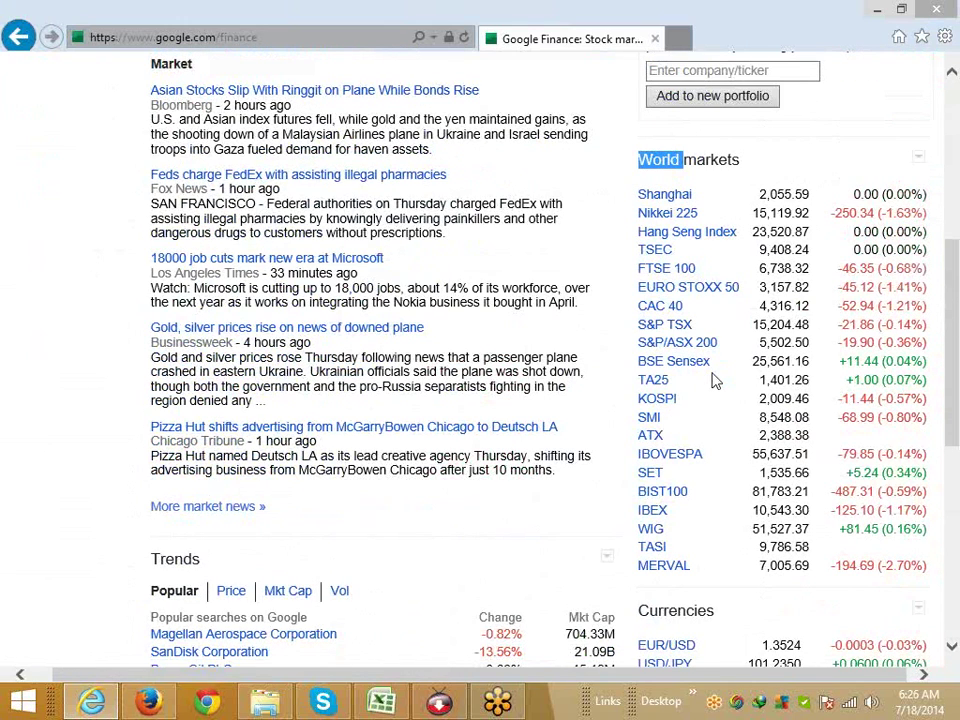
scroll(715, 380, "up", 2)
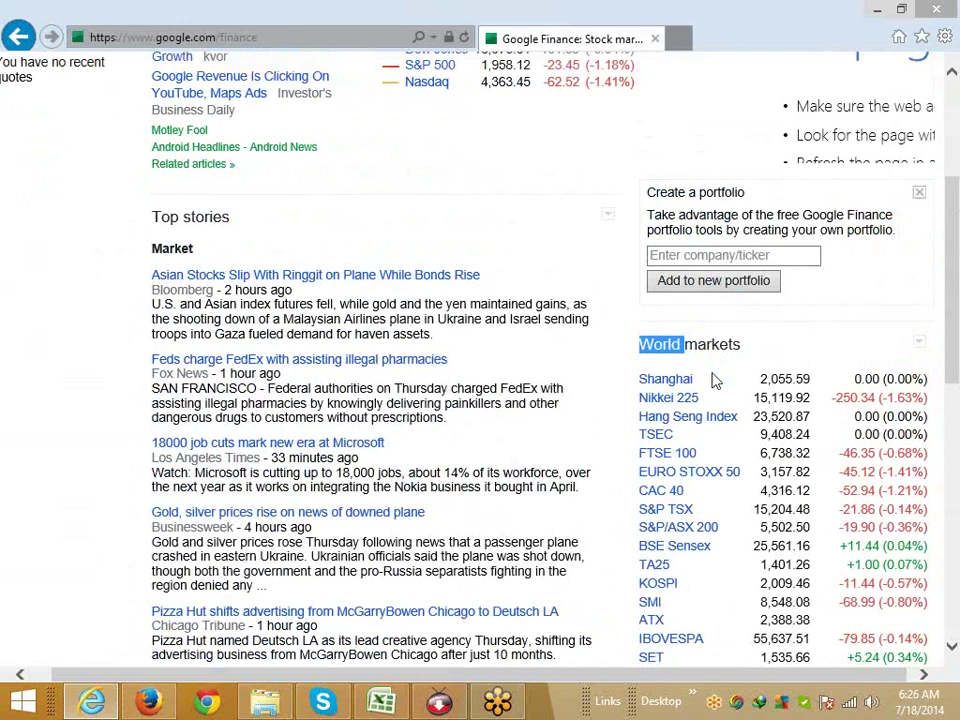
scroll(715, 380, "down", 1)
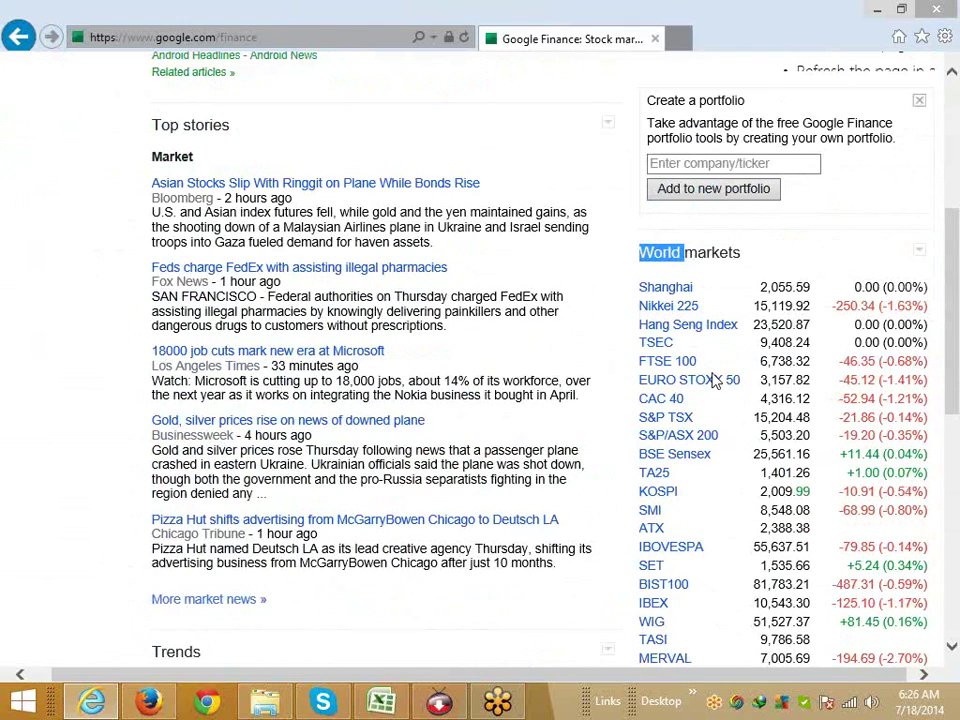
scroll(714, 381, "up", 4)
Select the Google Finance page address, then switch to Excel and mark the World markets table in the web query.
left_click(291, 42)
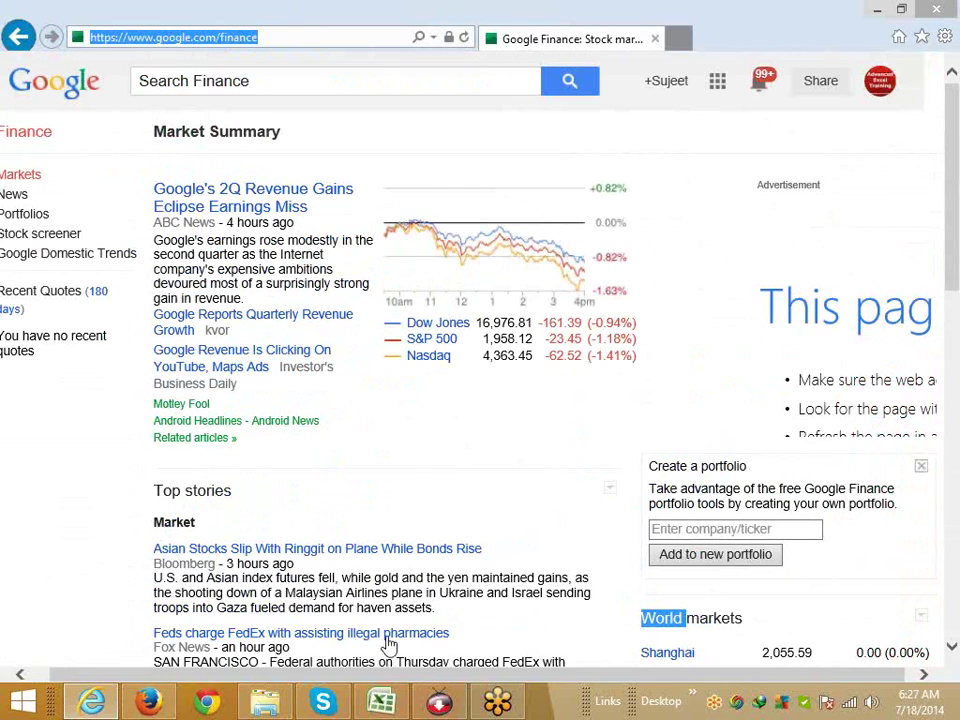
left_click(381, 700)
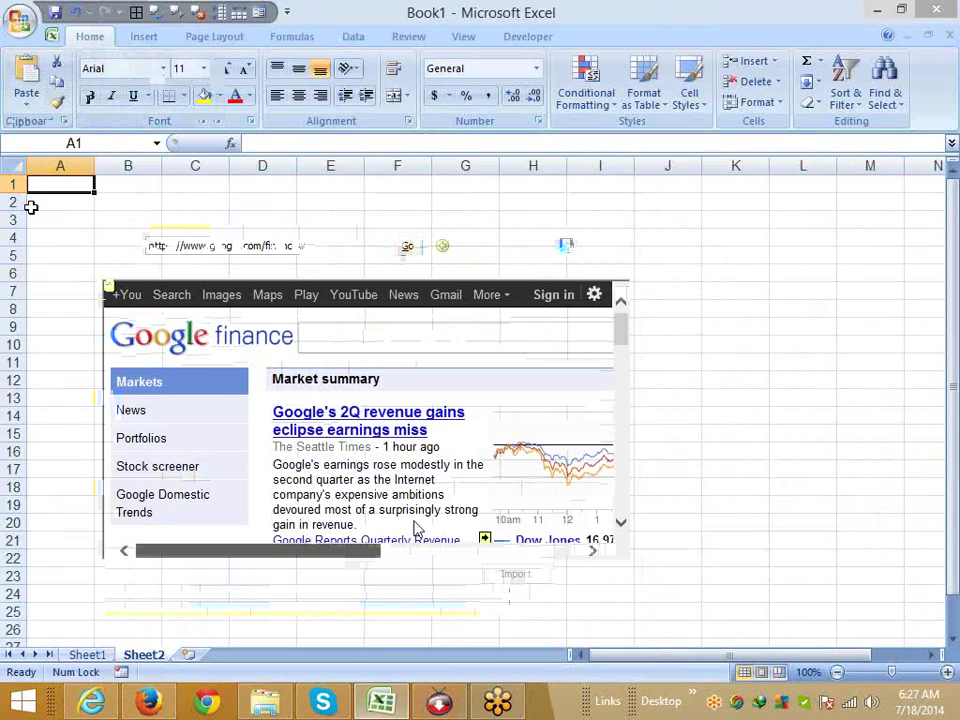
scroll(417, 530, "down", 1)
scroll(390, 557, "down", 3)
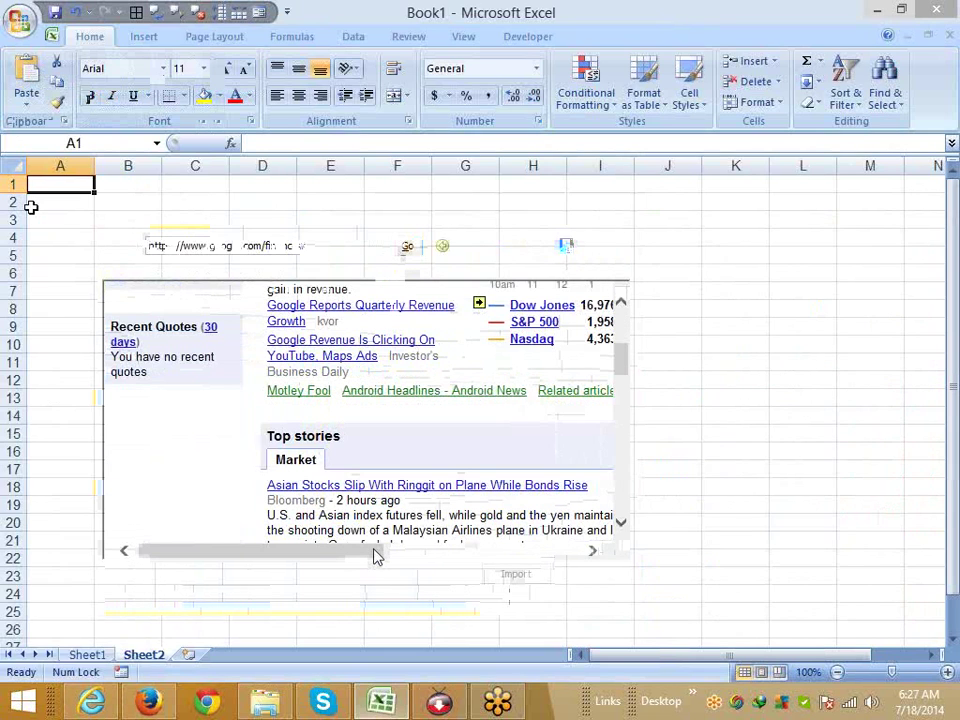
left_click_drag(375, 553, 516, 555)
scroll(516, 489, "down", 1)
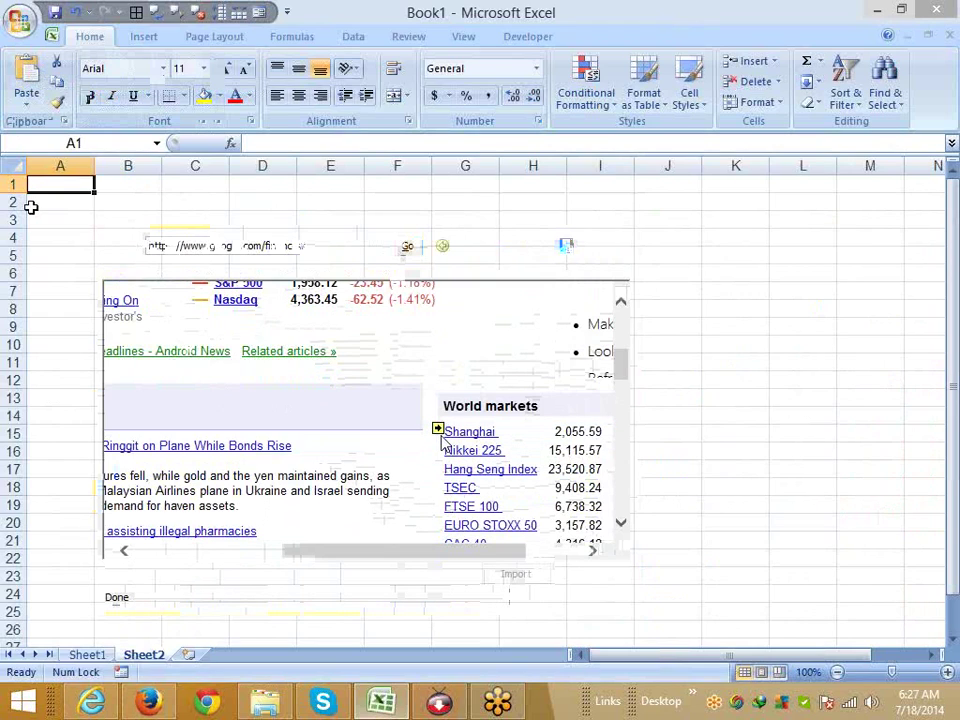
left_click(438, 430)
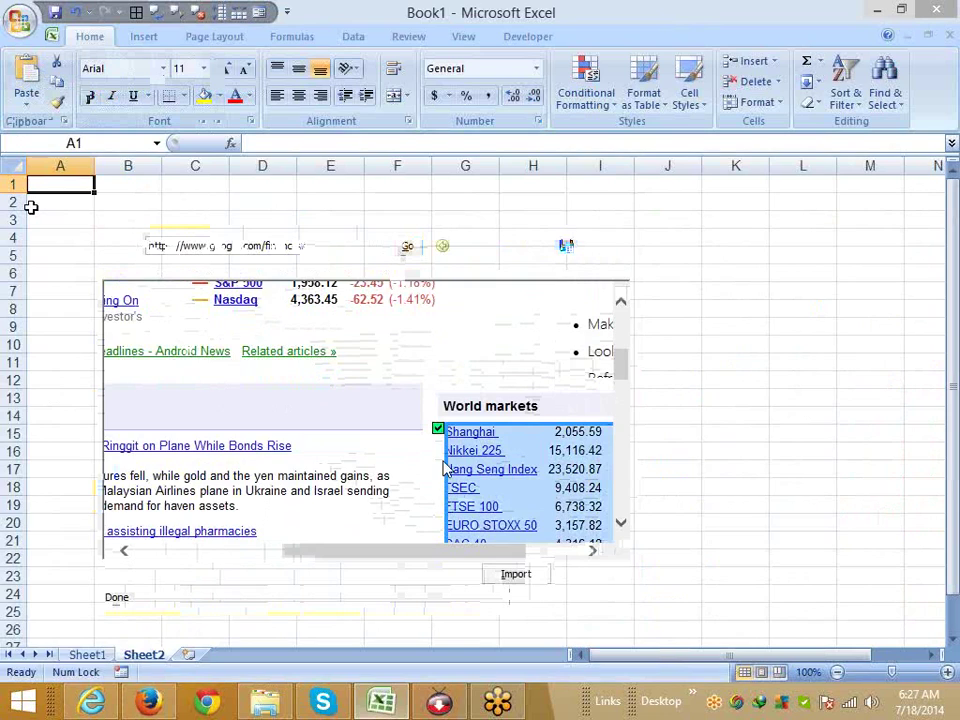
Try hiding the table selection icons in the web query and importing the page.
scroll(460, 420, "down", 1)
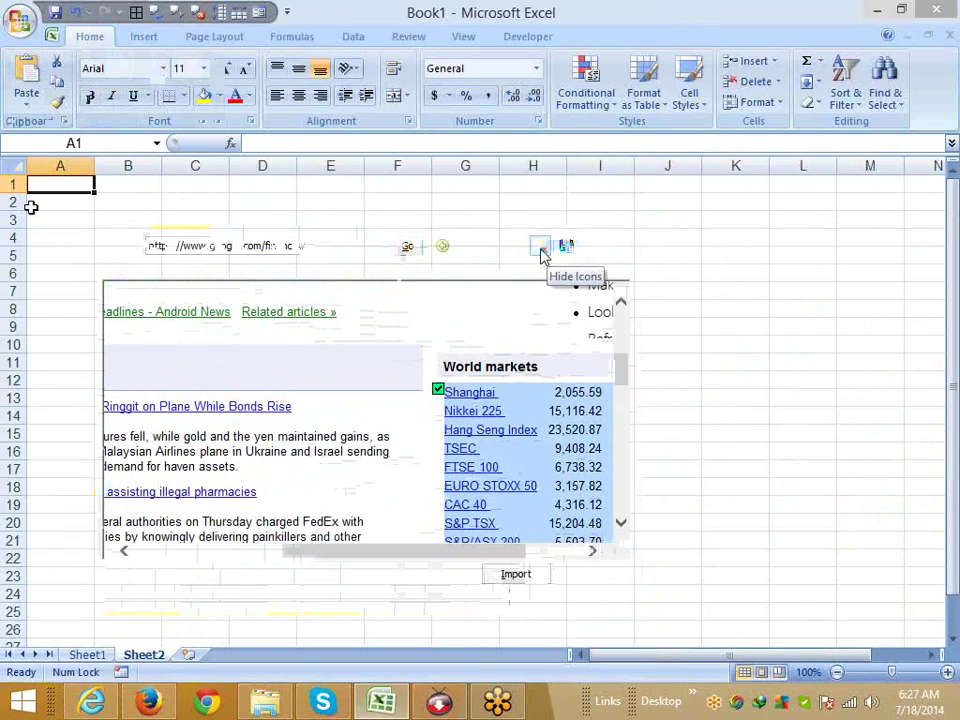
left_click(540, 250)
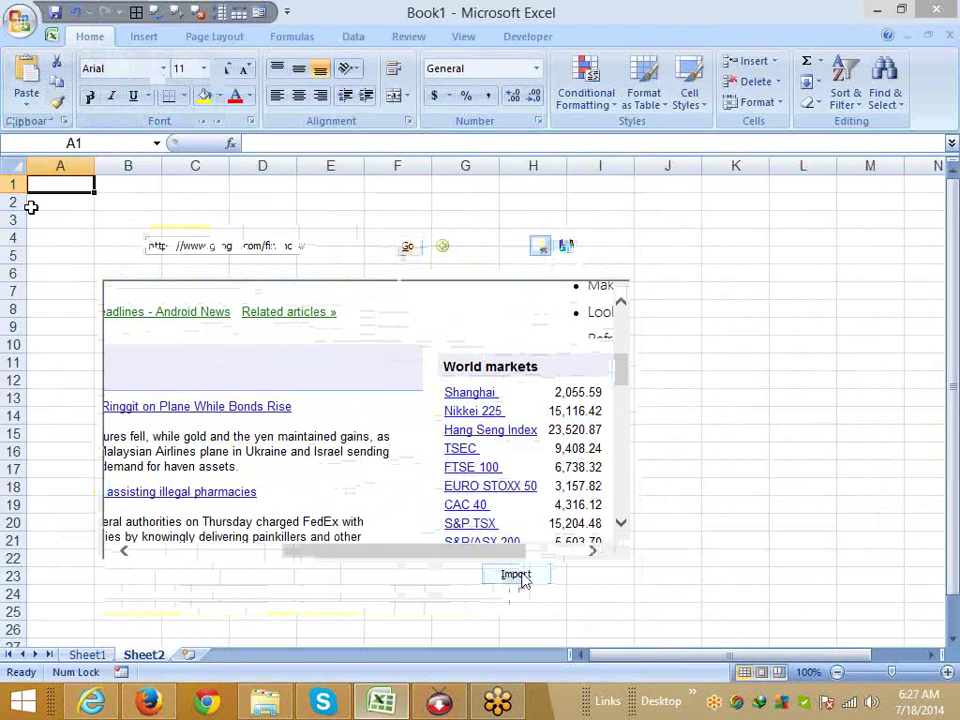
left_click(518, 575)
left_click(452, 456)
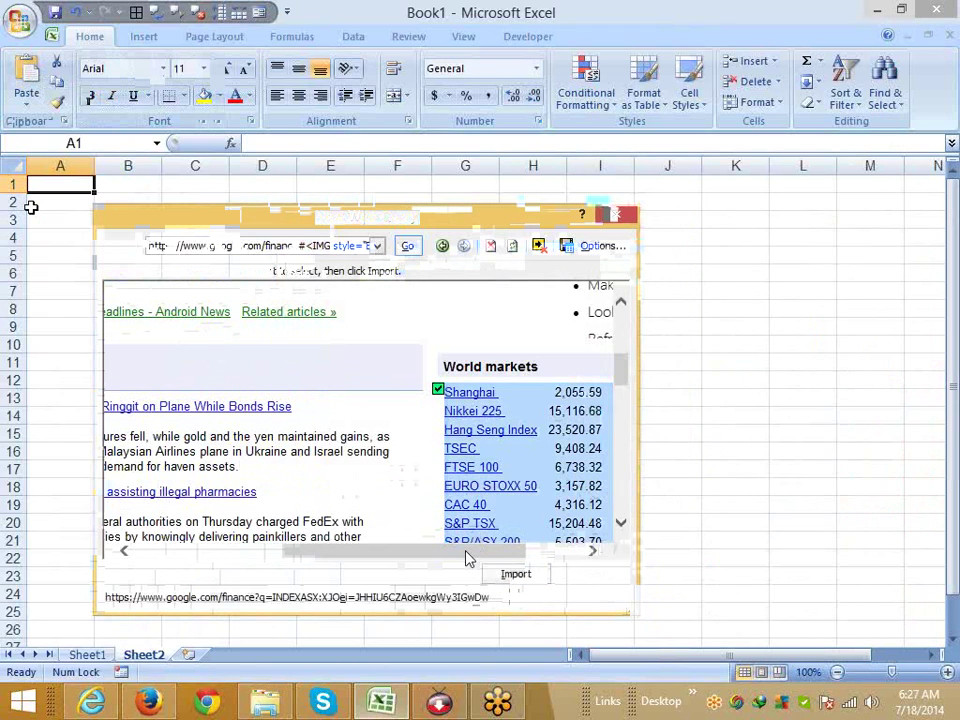
Check the extent of the marked World markets table and import it into the existing worksheet at cell $A$1.
left_click_drag(521, 557, 557, 480)
scroll(557, 479, "down", 5)
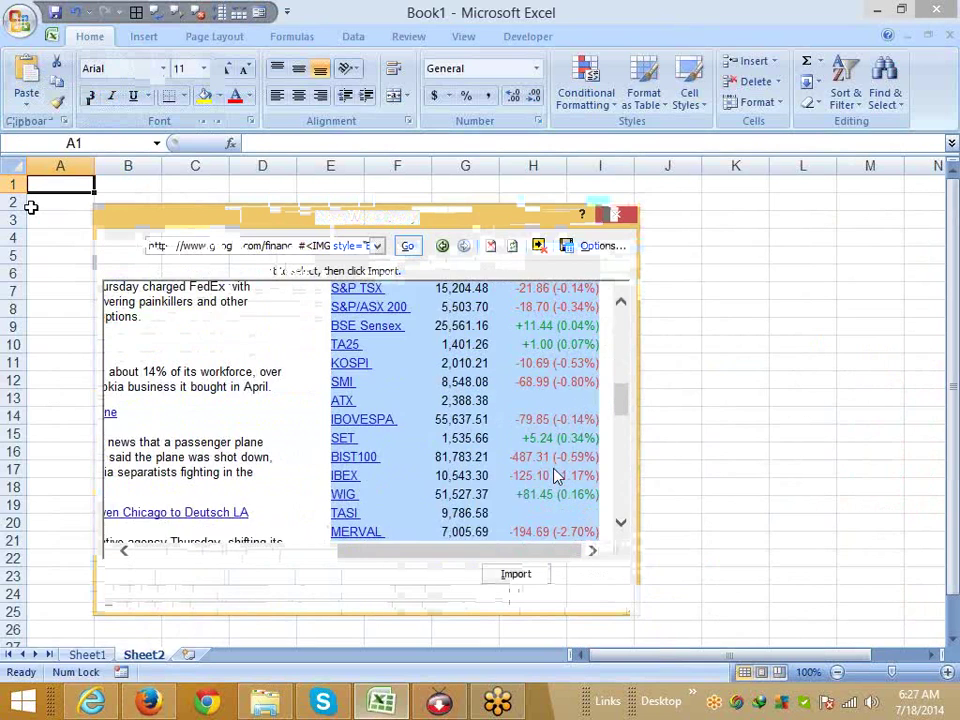
scroll(557, 477, "up", 5)
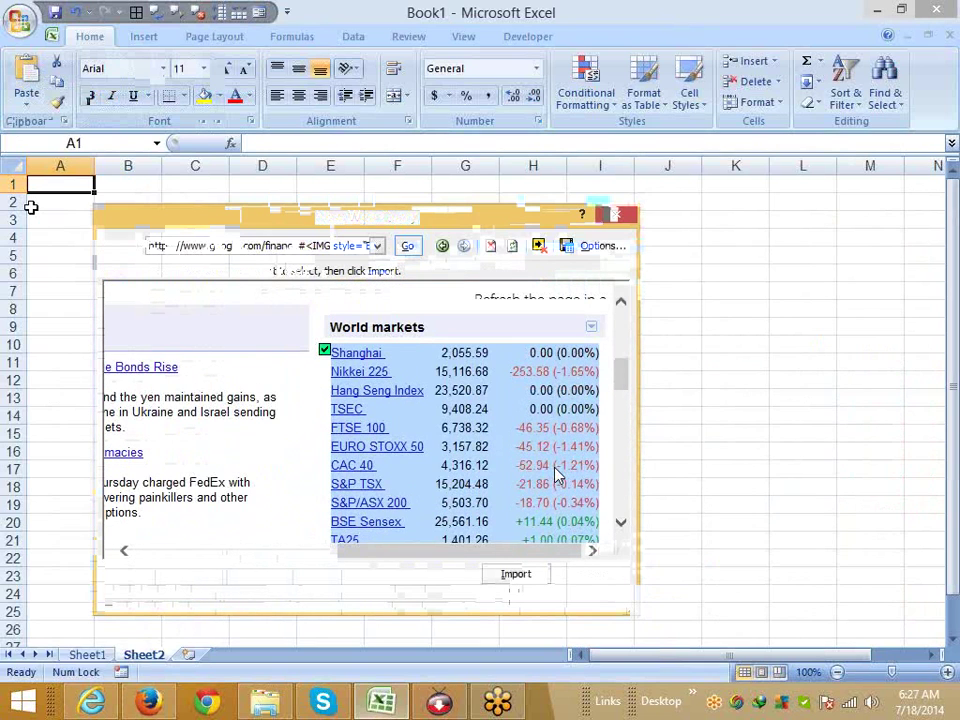
scroll(557, 477, "down", 8)
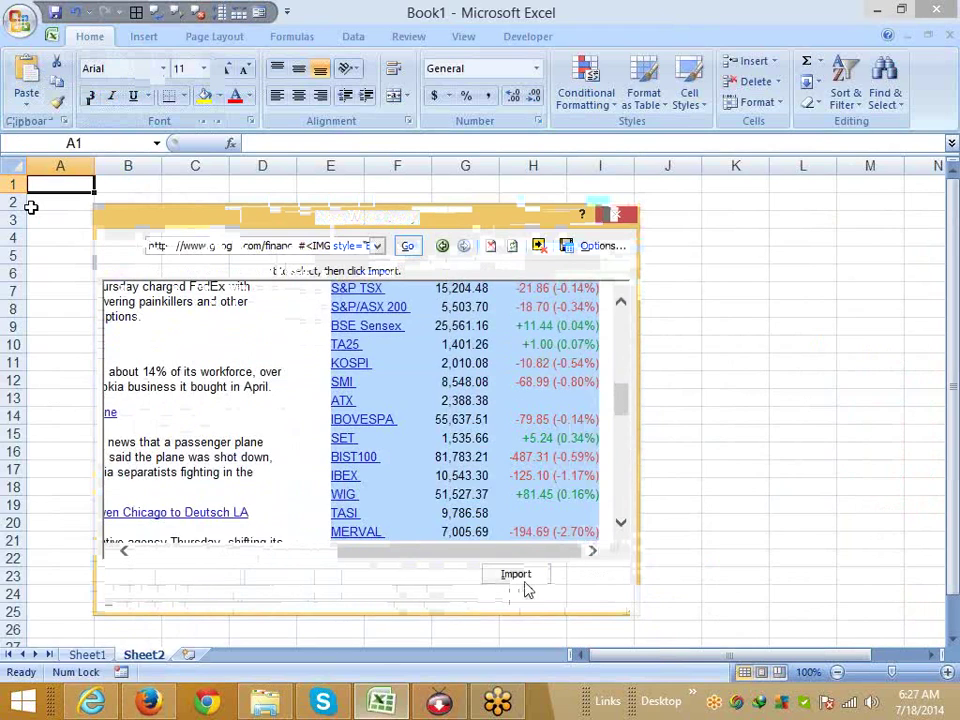
left_click(516, 574)
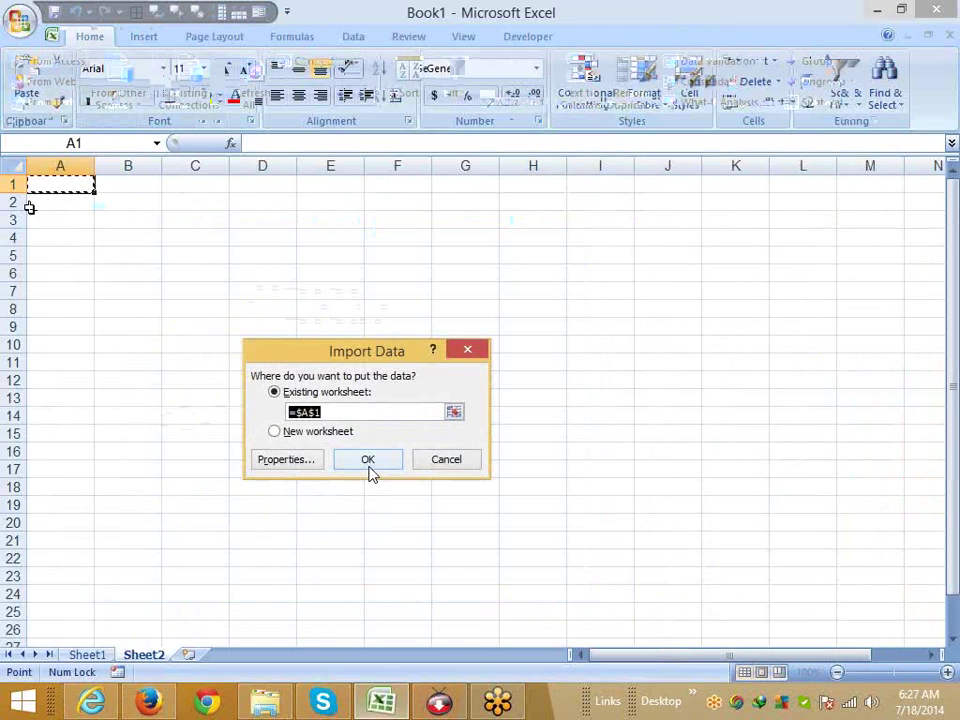
left_click(367, 459)
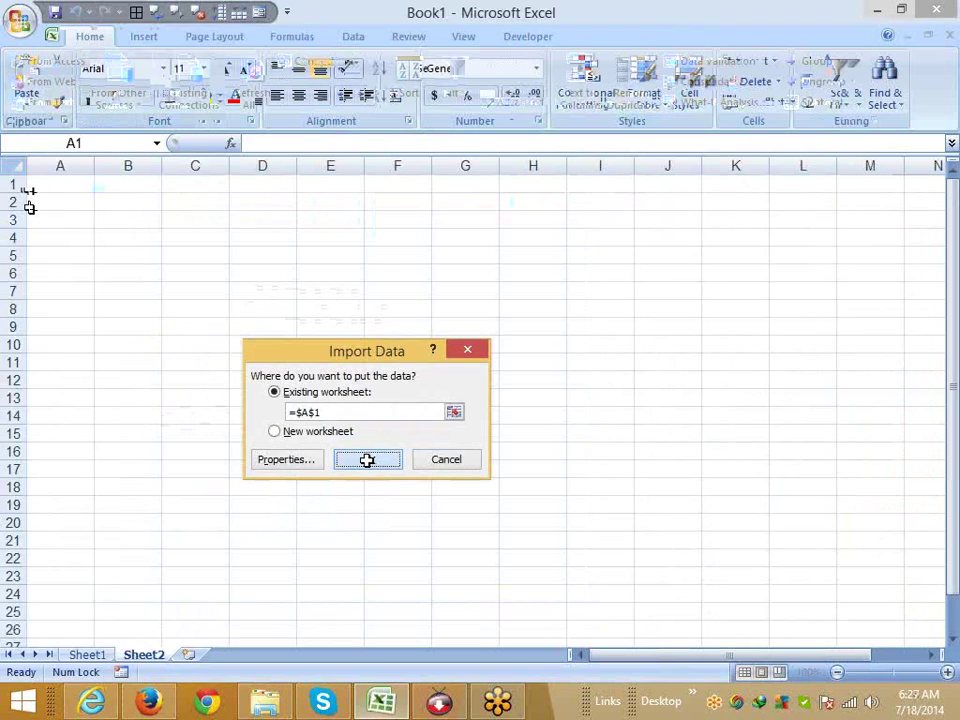
Set the imported data range to refresh every 60 minutes and whenever the file is opened.
left_click(197, 452)
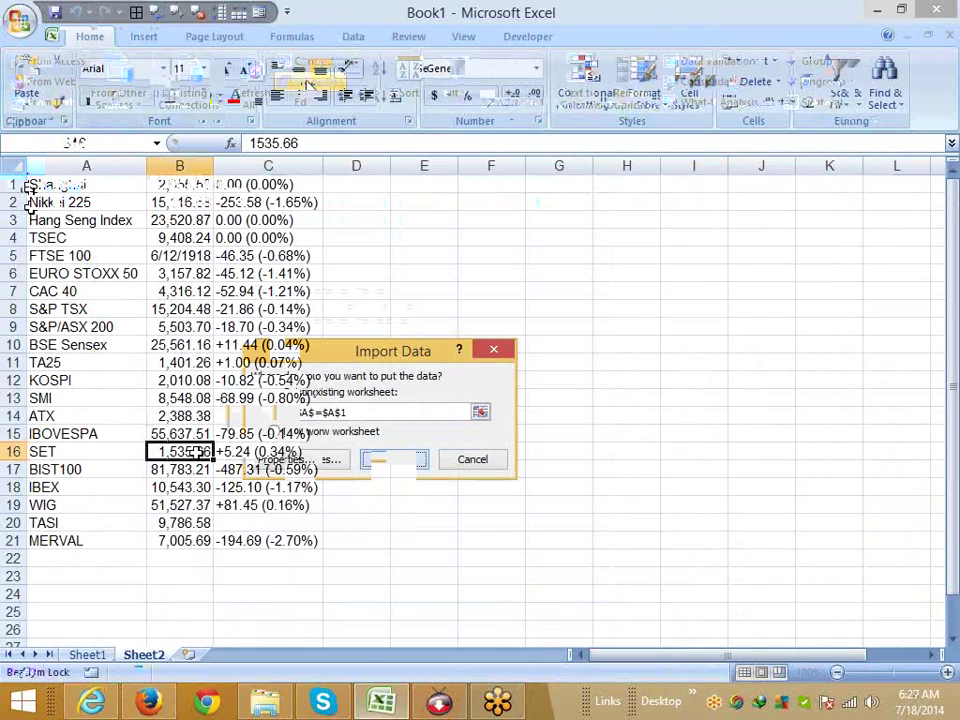
left_click(312, 460)
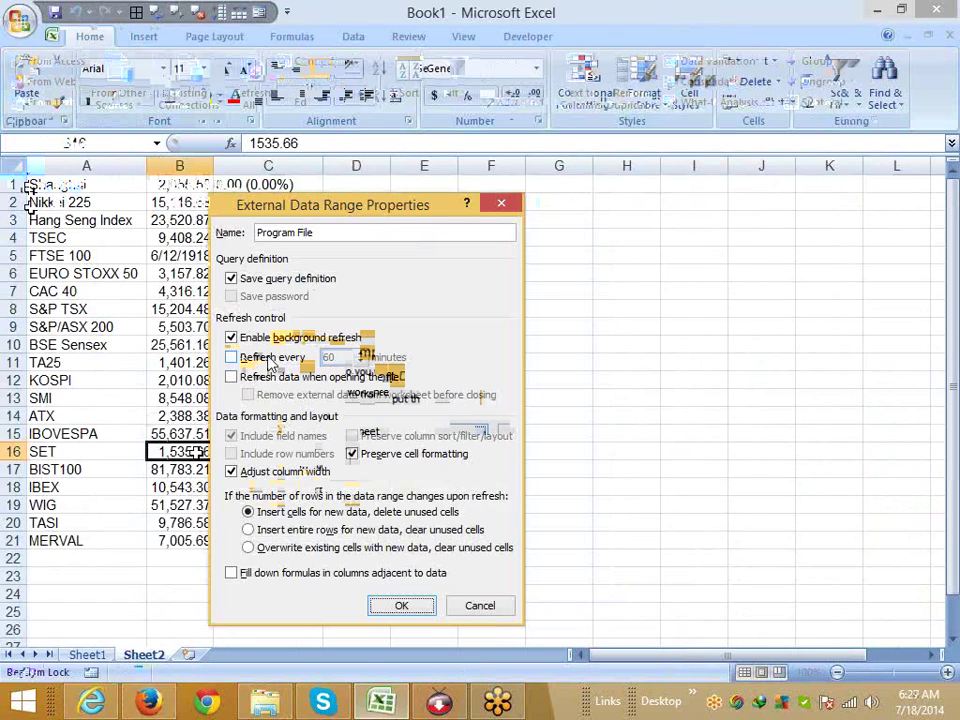
left_click(268, 363)
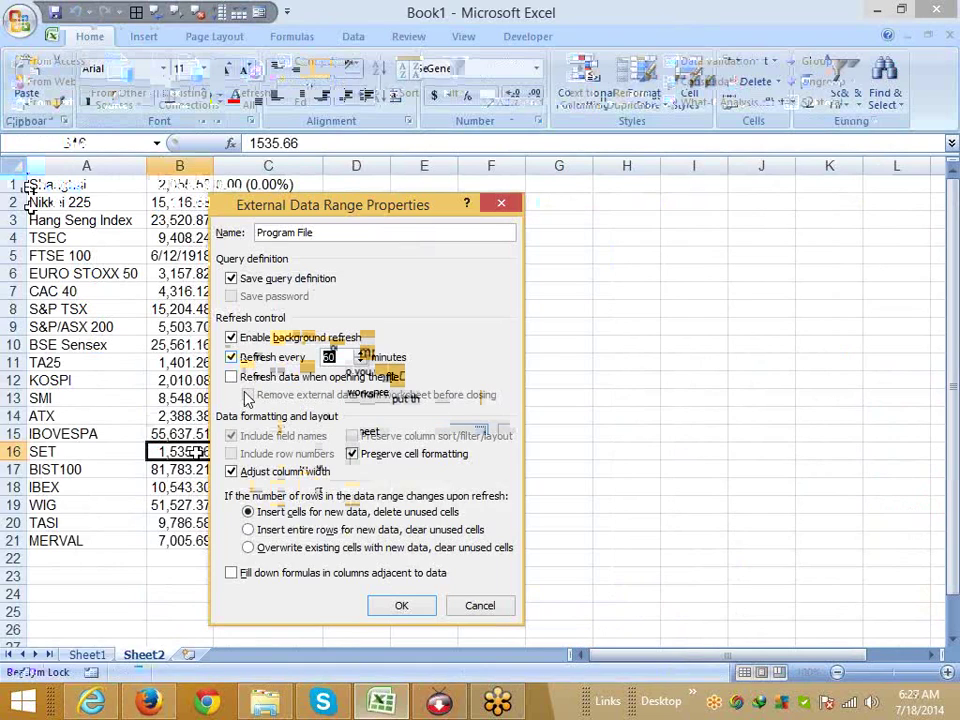
left_click(232, 379)
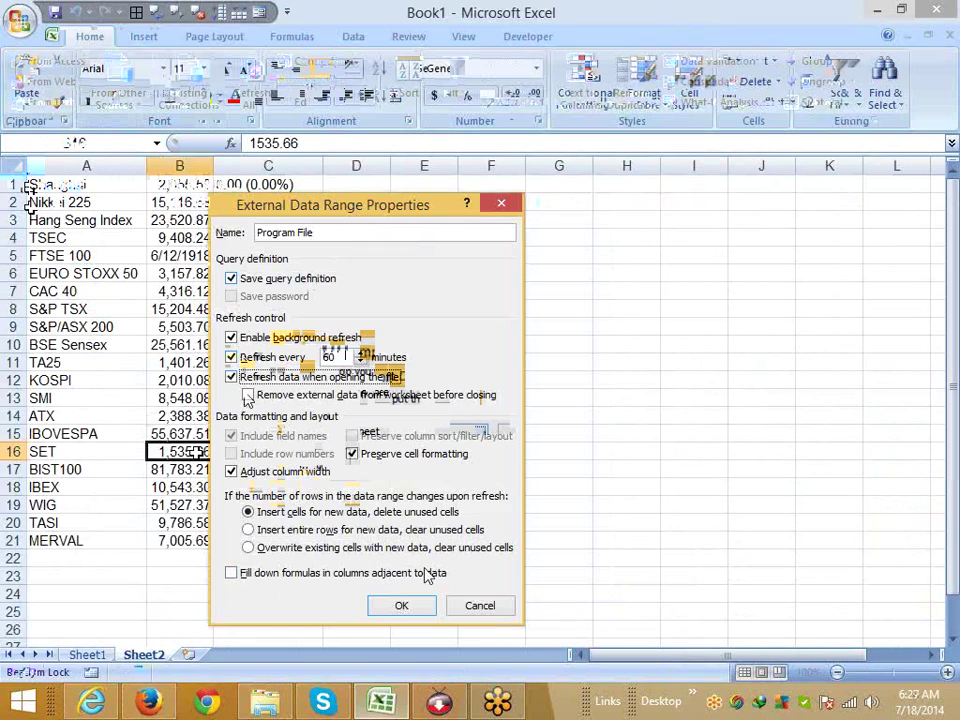
left_click(400, 606)
Open the imported range's web query for editing and view its source page.
right_click(176, 255)
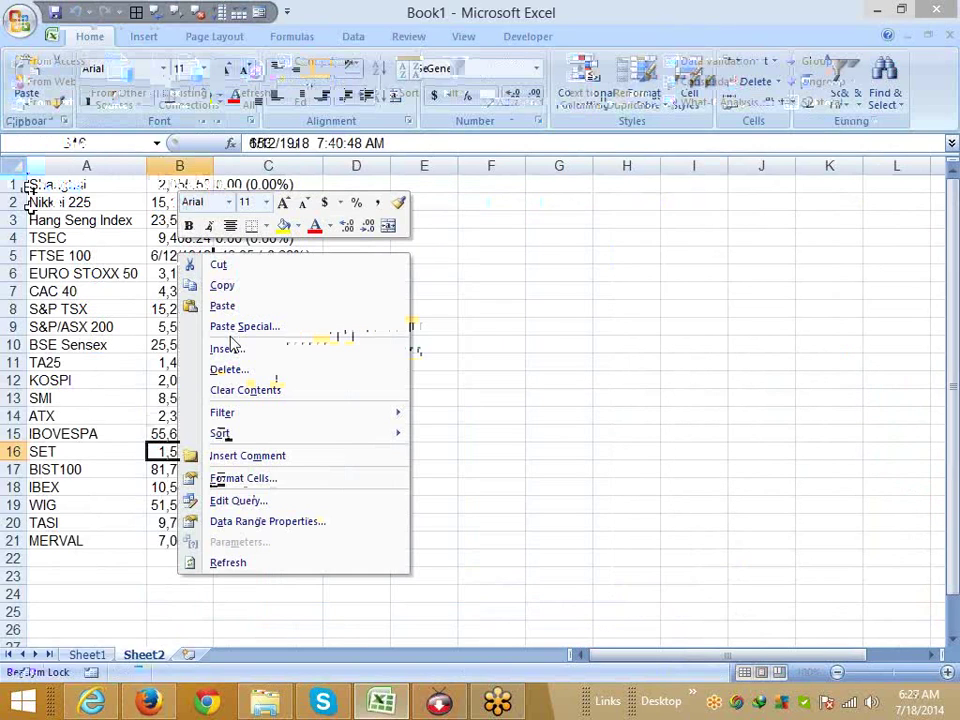
left_click(254, 502)
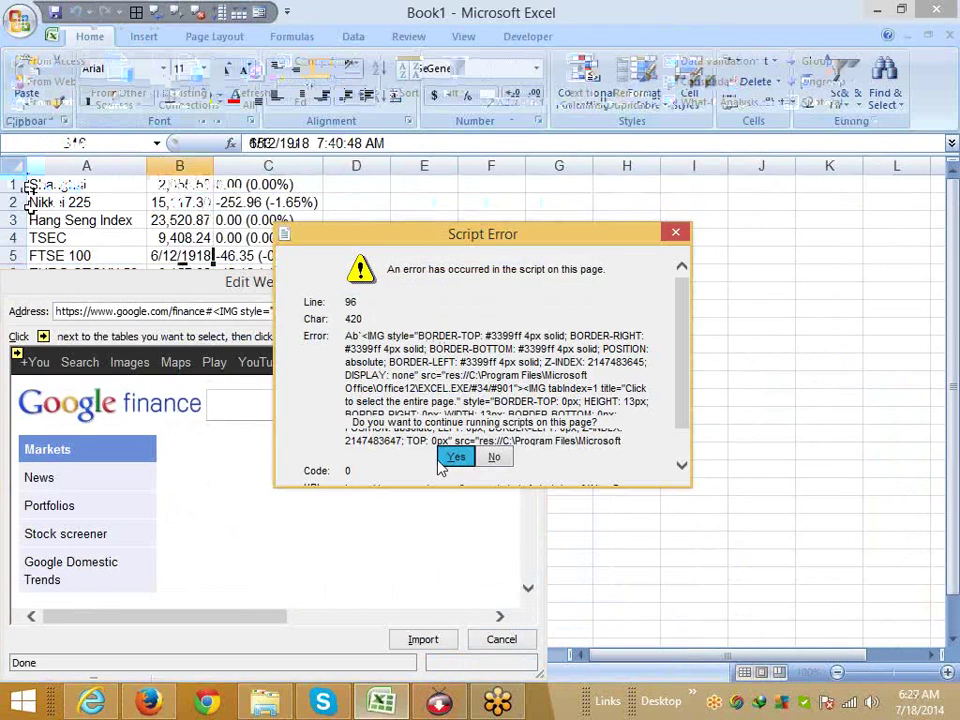
left_click(455, 457)
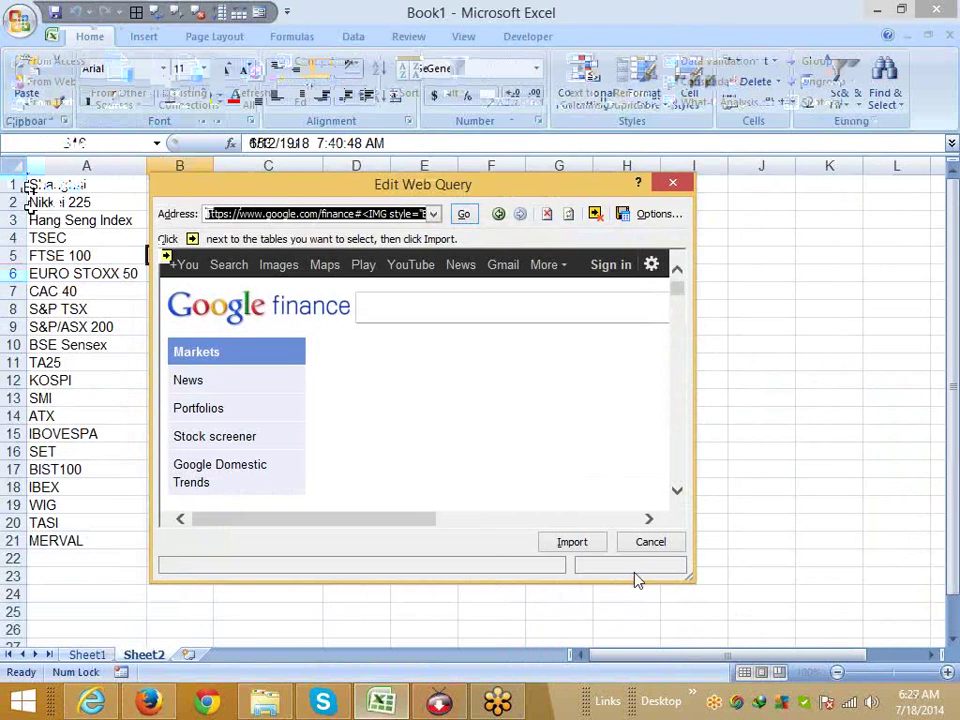
left_click_drag(420, 519, 316, 518)
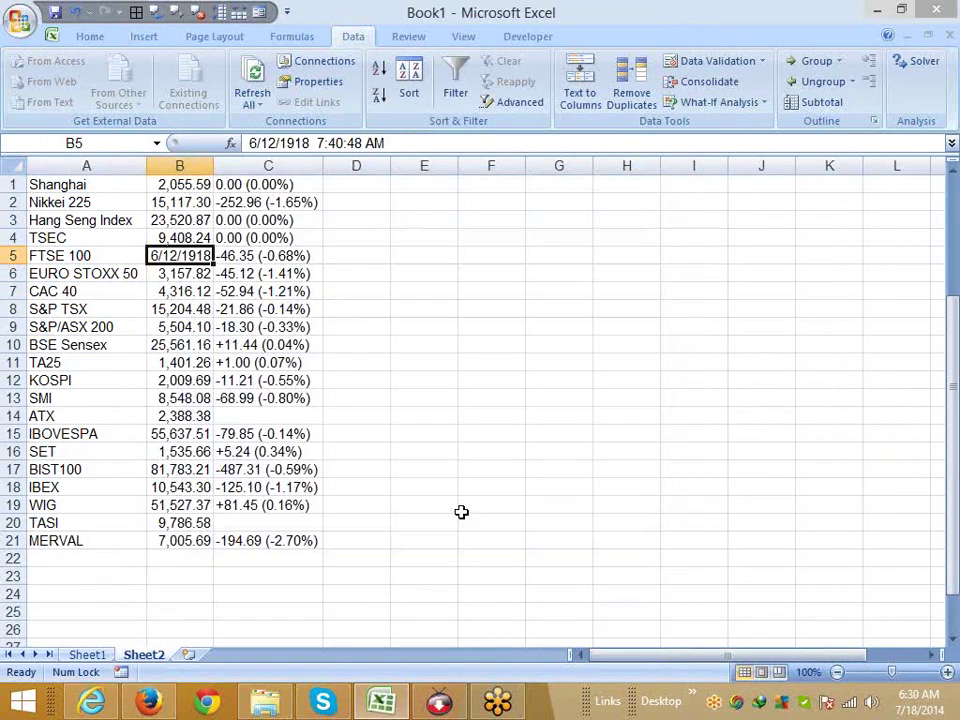
scroll(461, 510, "down", 3)
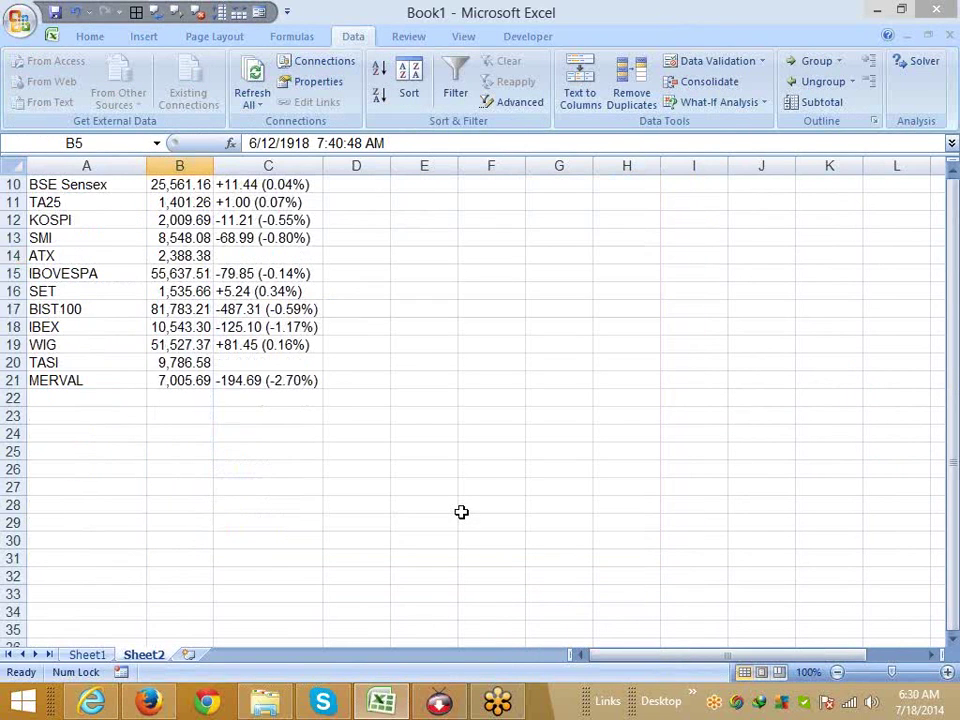
scroll(463, 510, "up", 3)
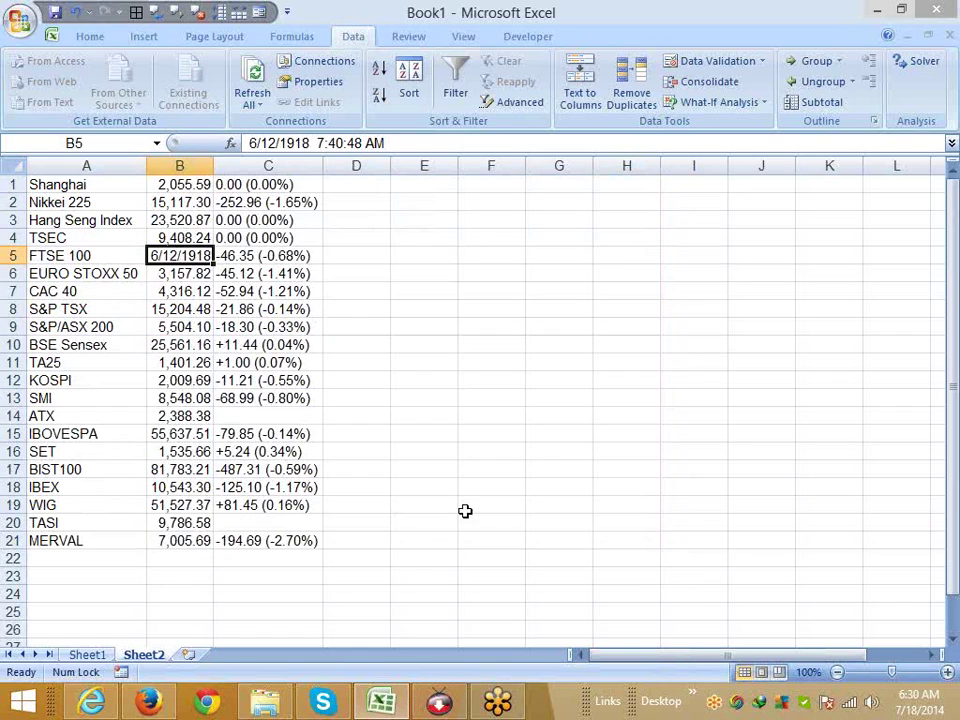
left_click(190, 654)
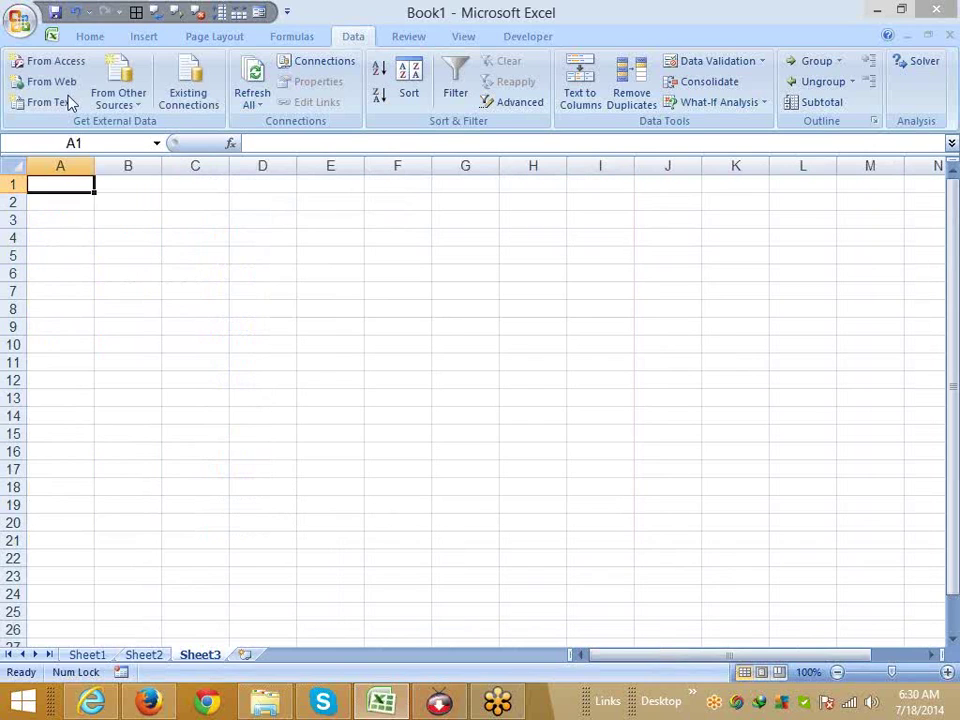
left_click(120, 672)
left_click(388, 514)
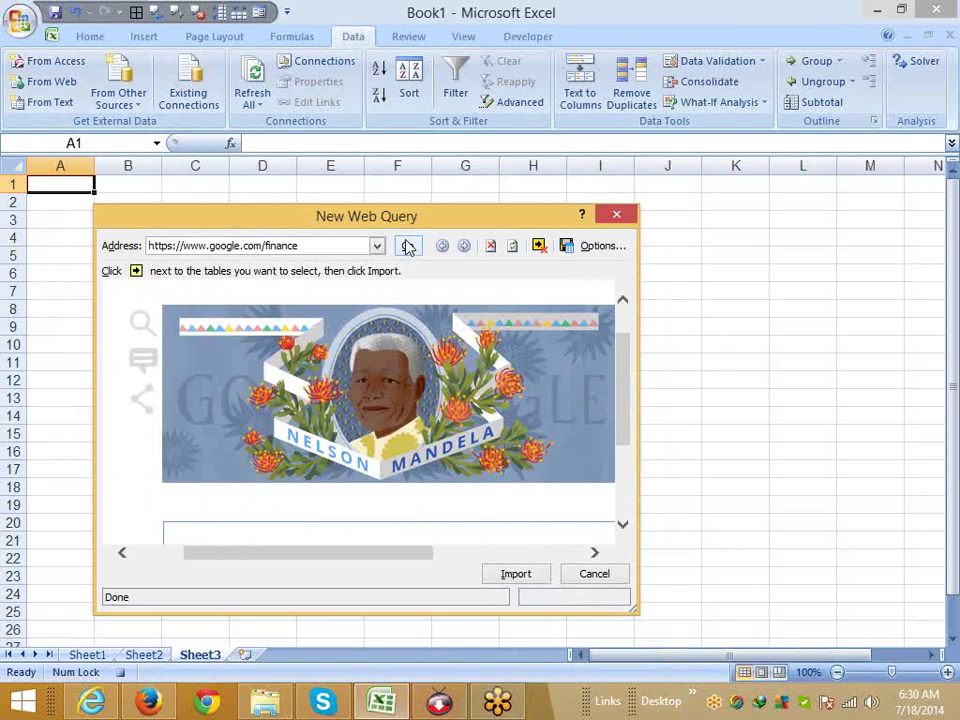
left_click(407, 246)
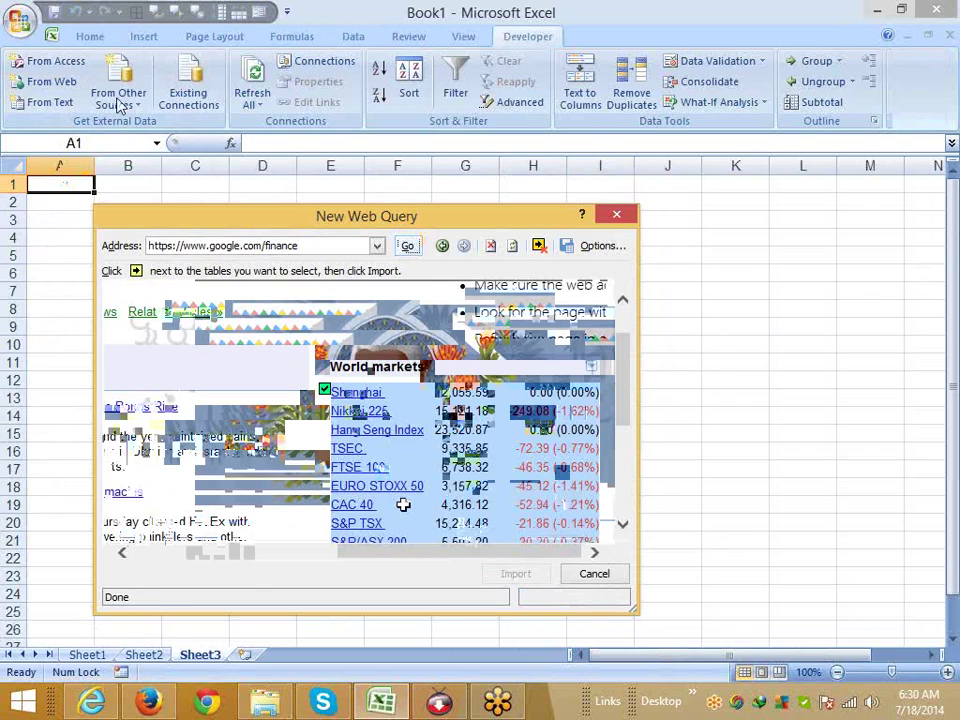
Examine the recorded web query macro in Module1 of the Visual Basic editor and return to the worksheet.
key("alt+F11")
key("alt+i")
key("m")
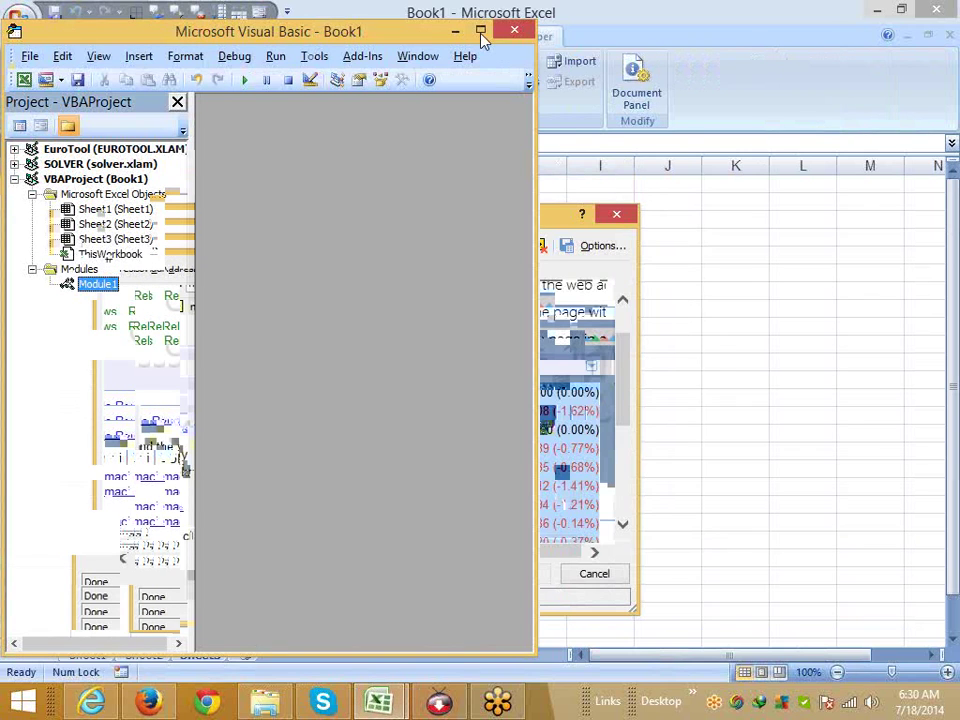
left_click(481, 33)
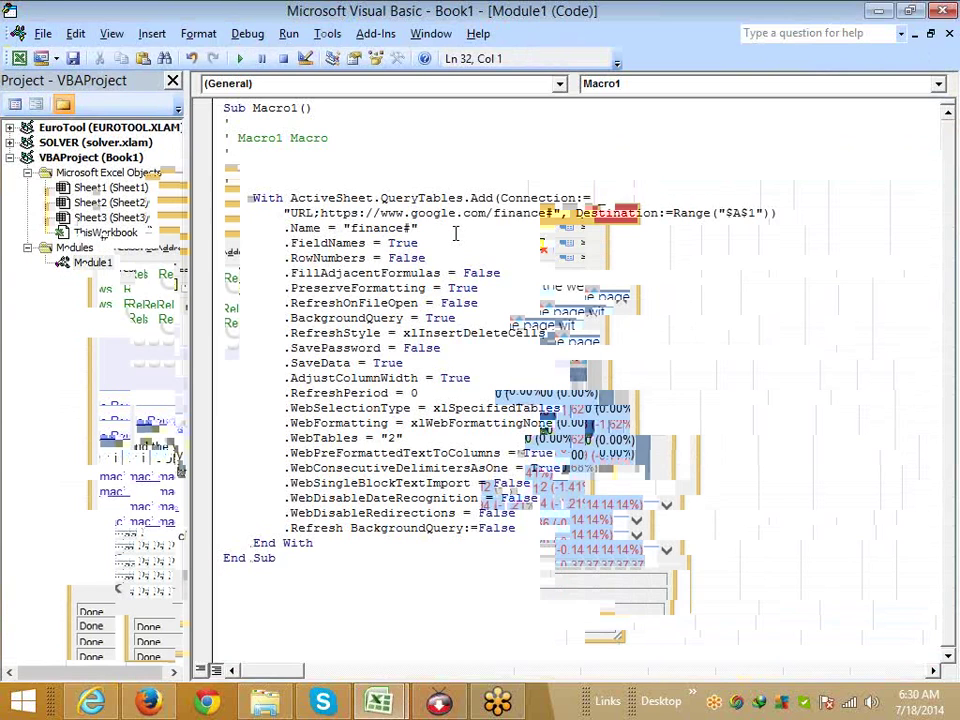
key("alt+F11")
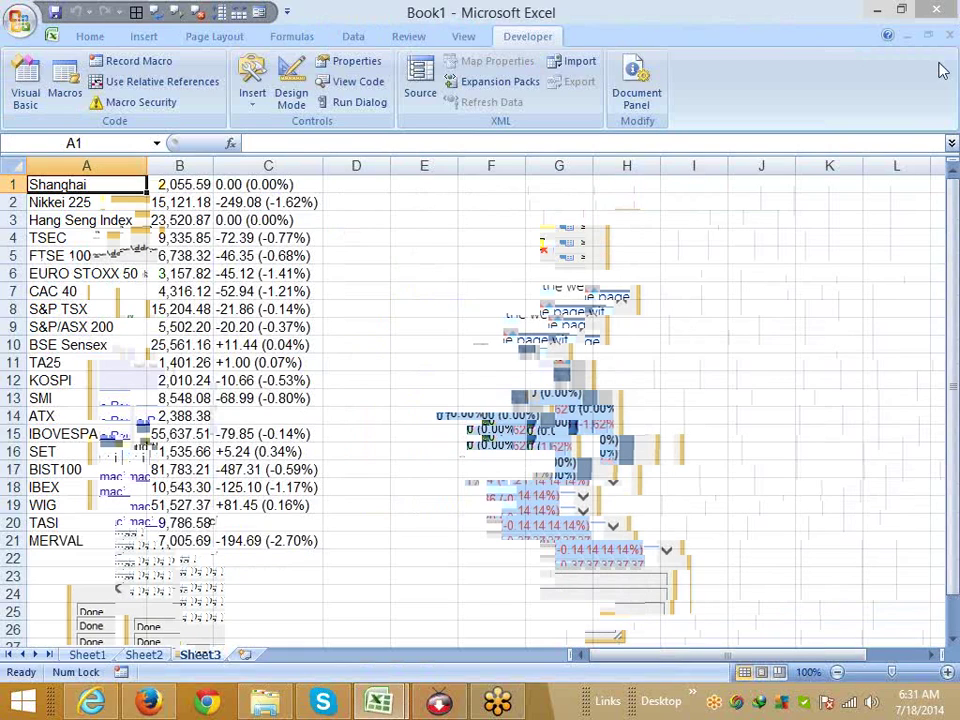
left_click(509, 278)
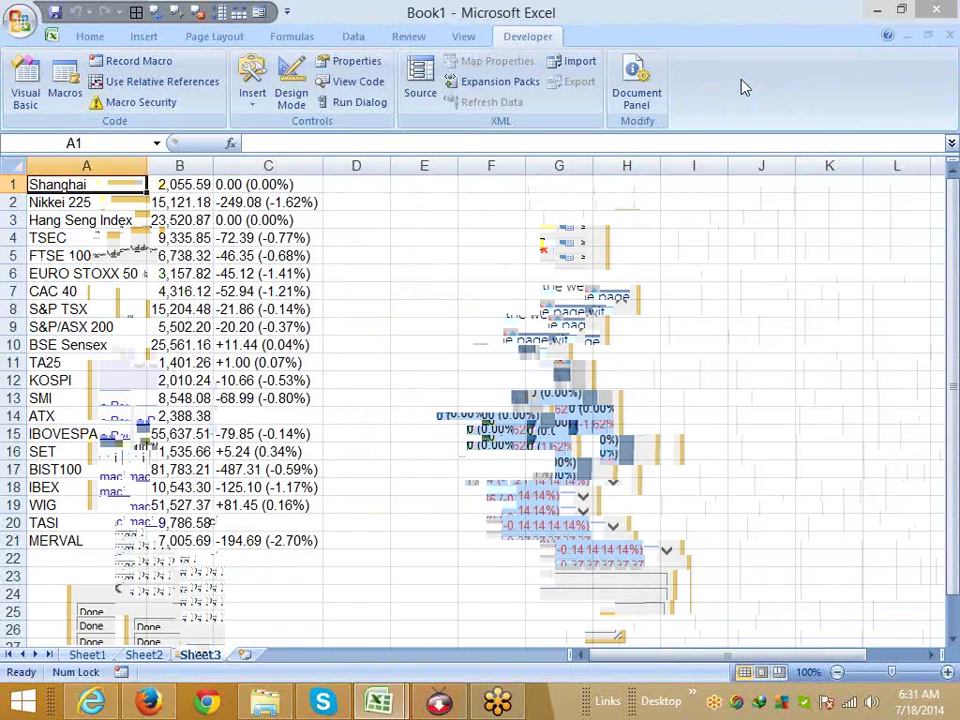
Add another blank worksheet and open the saved Book1 workbook from the recent documents.
left_click(245, 655)
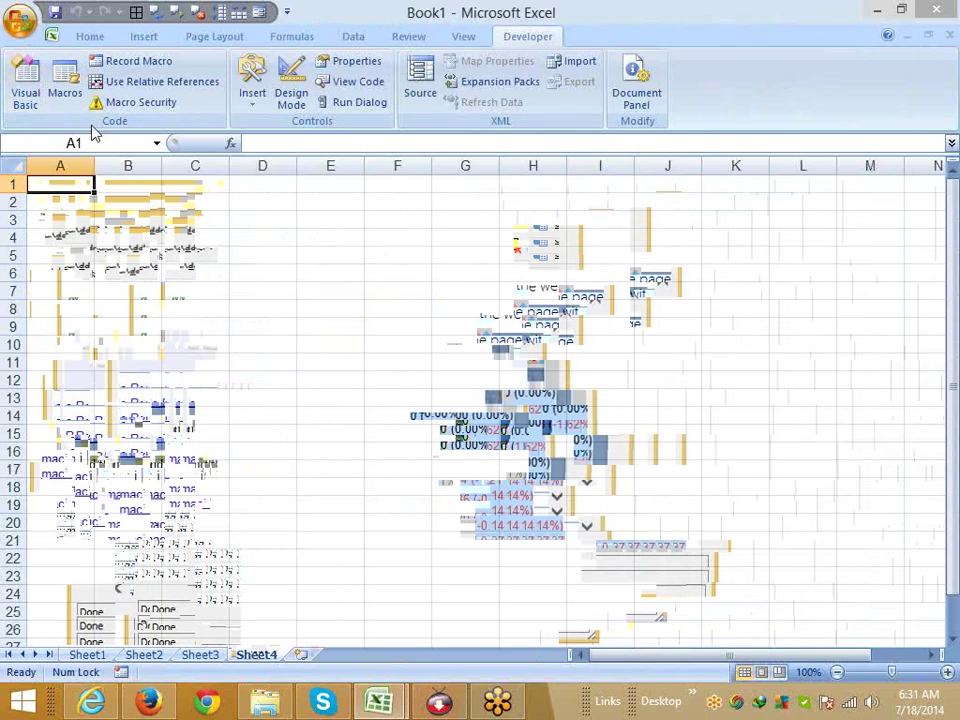
left_click(21, 24)
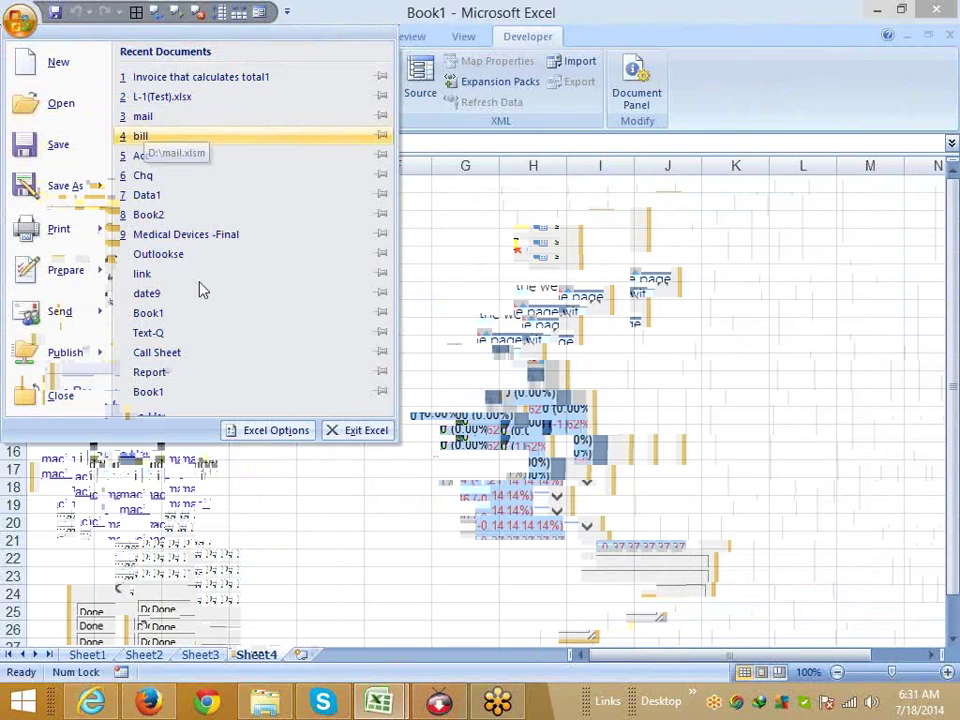
left_click(194, 319)
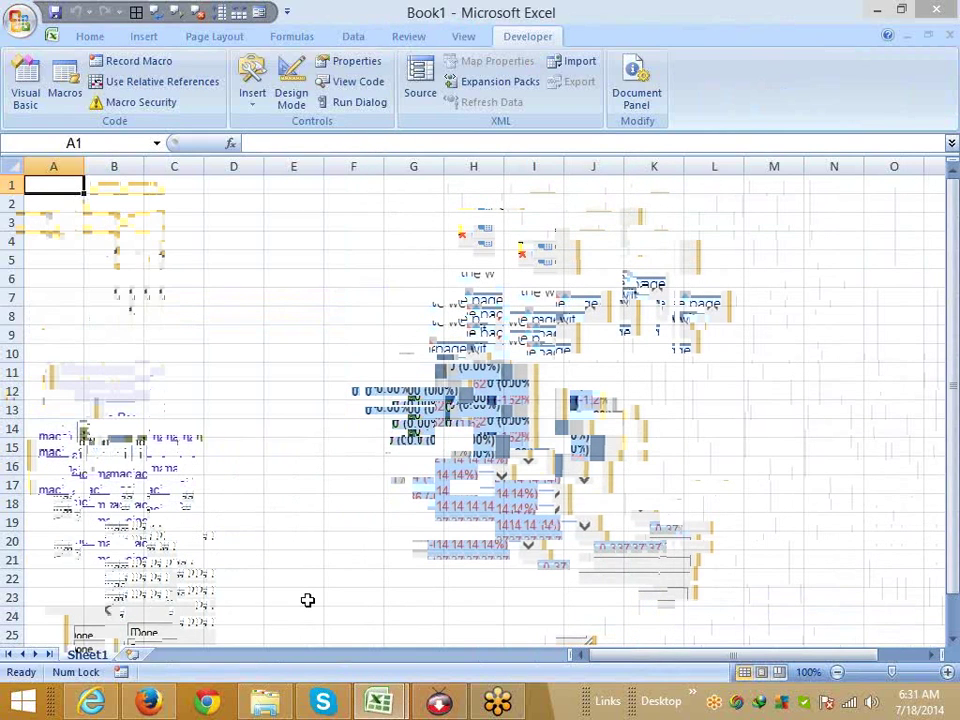
View Book1.xlsm's UserForm1 in the Visual Basic editor and return to the empty worksheet.
mouse_move(385, 703)
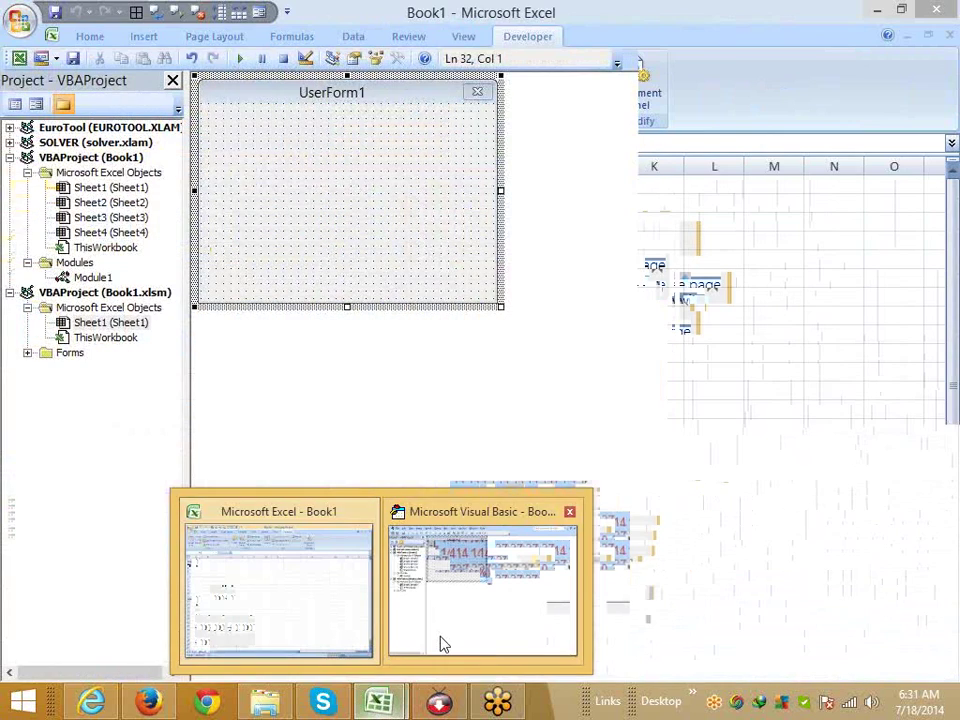
left_click(439, 643)
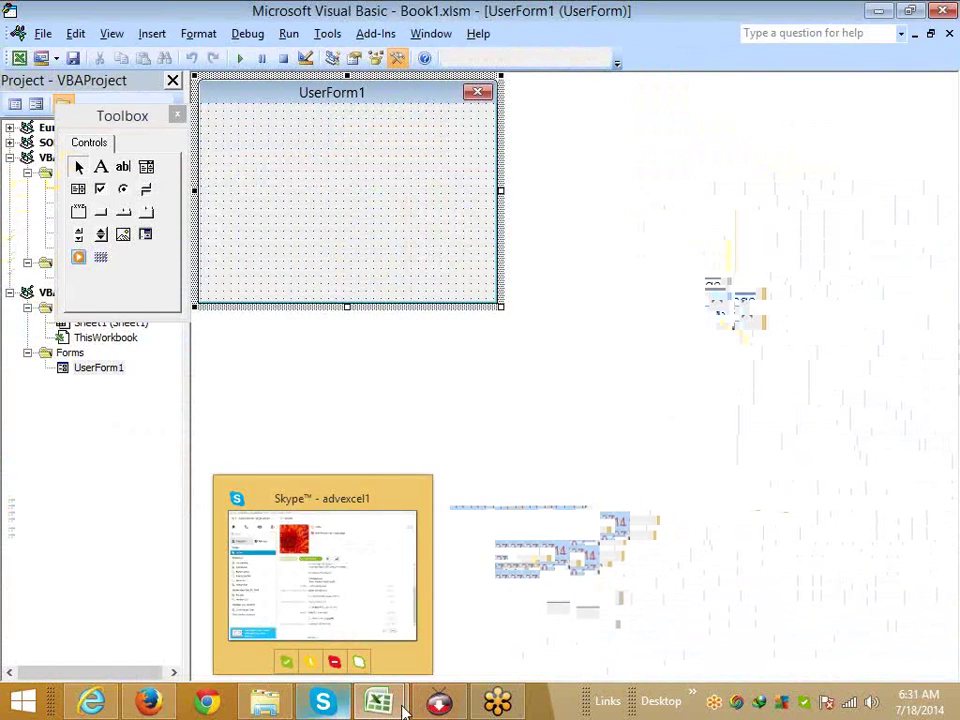
mouse_move(380, 703)
left_click(326, 604)
left_click(169, 369)
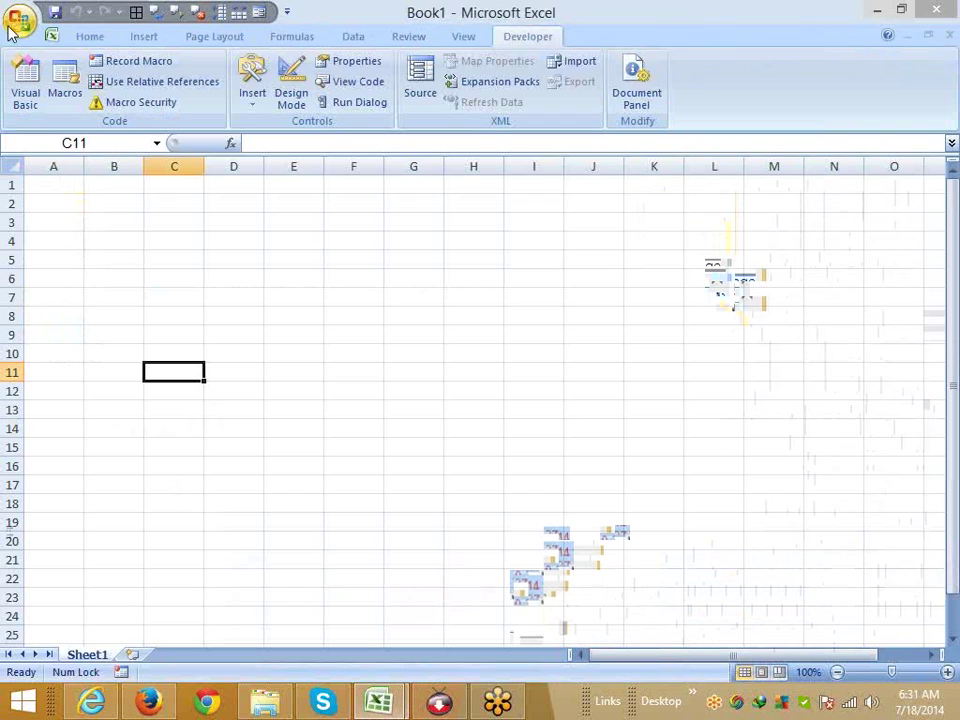
key("ctrl+Home")
Open the recent workbook Data1 and go to the header row of the data on Sheet1.
key("alt+f")
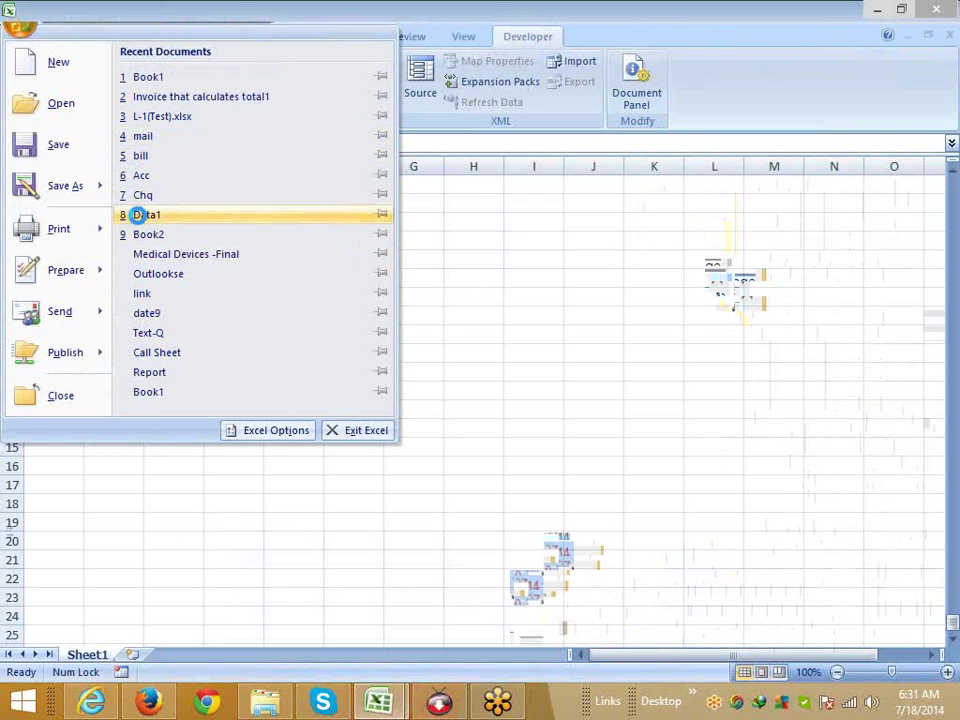
left_click(140, 215)
left_click(8, 655)
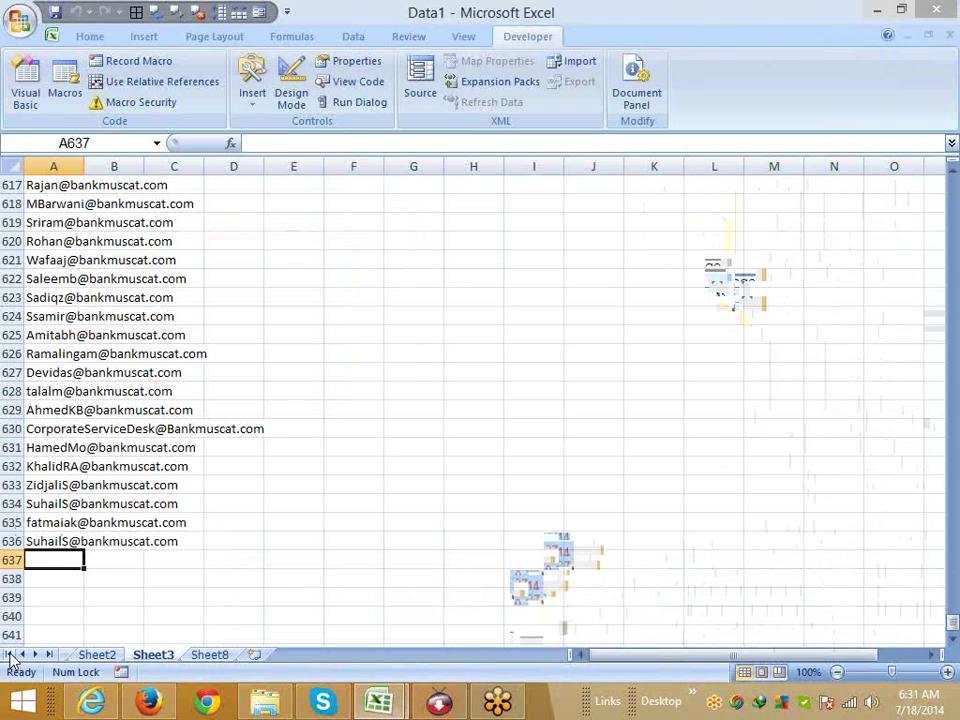
left_click(8, 655)
left_click(86, 654)
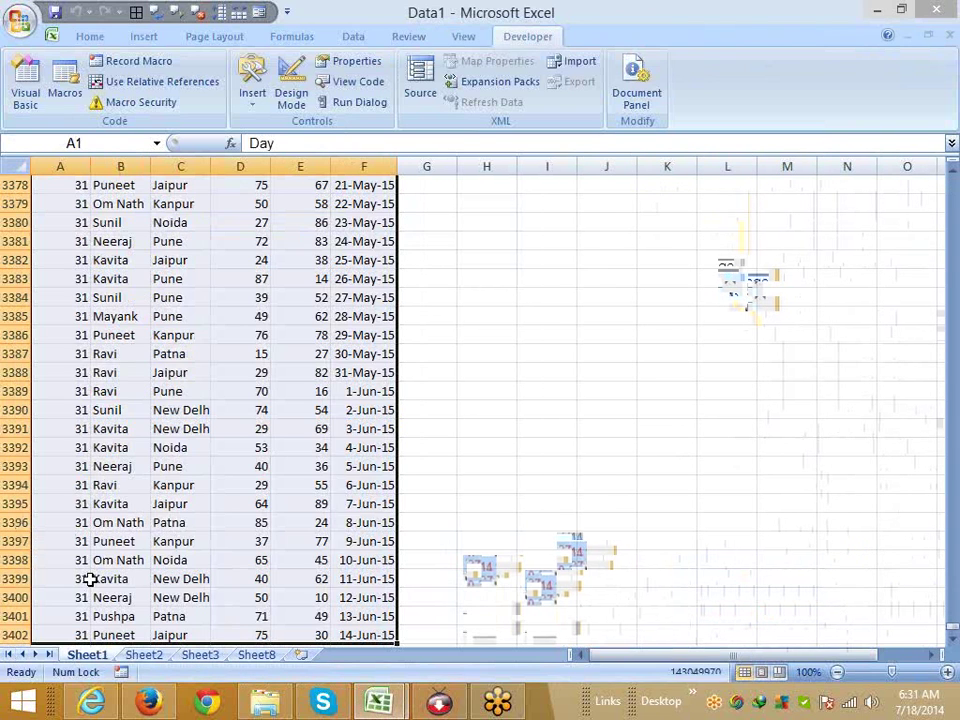
left_click(104, 369)
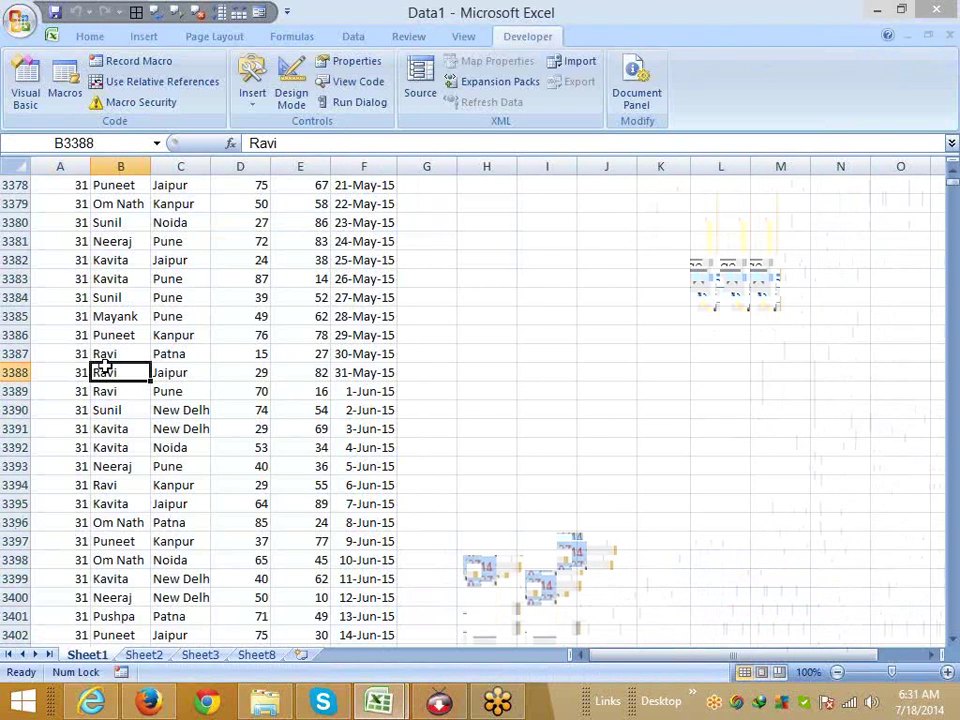
key("ctrl+Up")
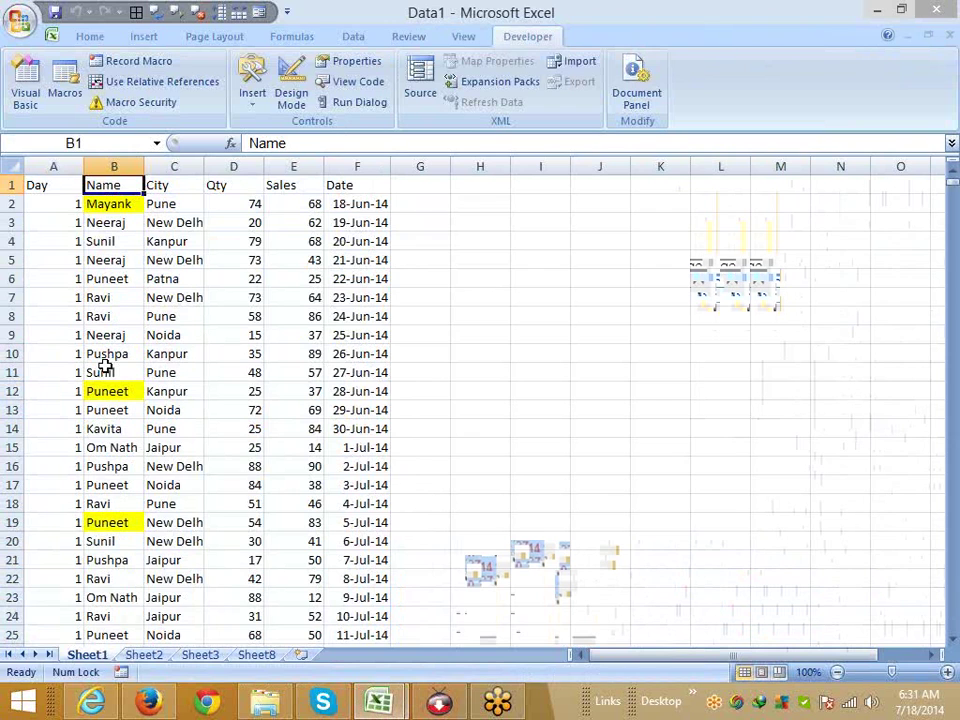
key("Left")
Copy the Name and City headers in B1:C1 and paste them at cell A1 of a new blank workbook.
left_click_drag(122, 182, 157, 185)
key("ctrl+c")
key("alt+Tab")
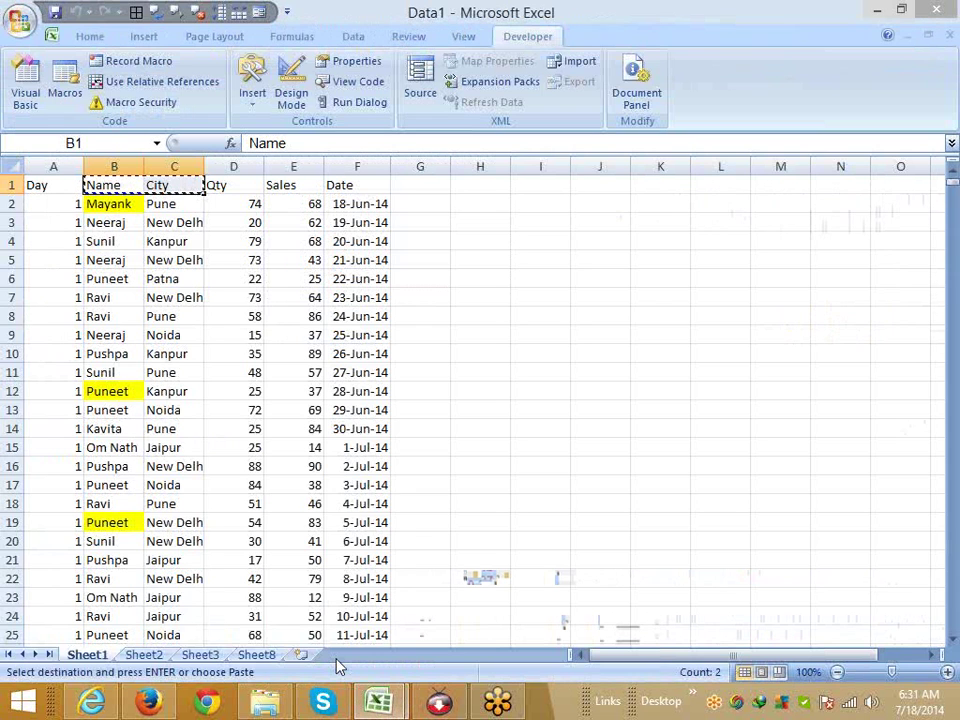
mouse_move(378, 700)
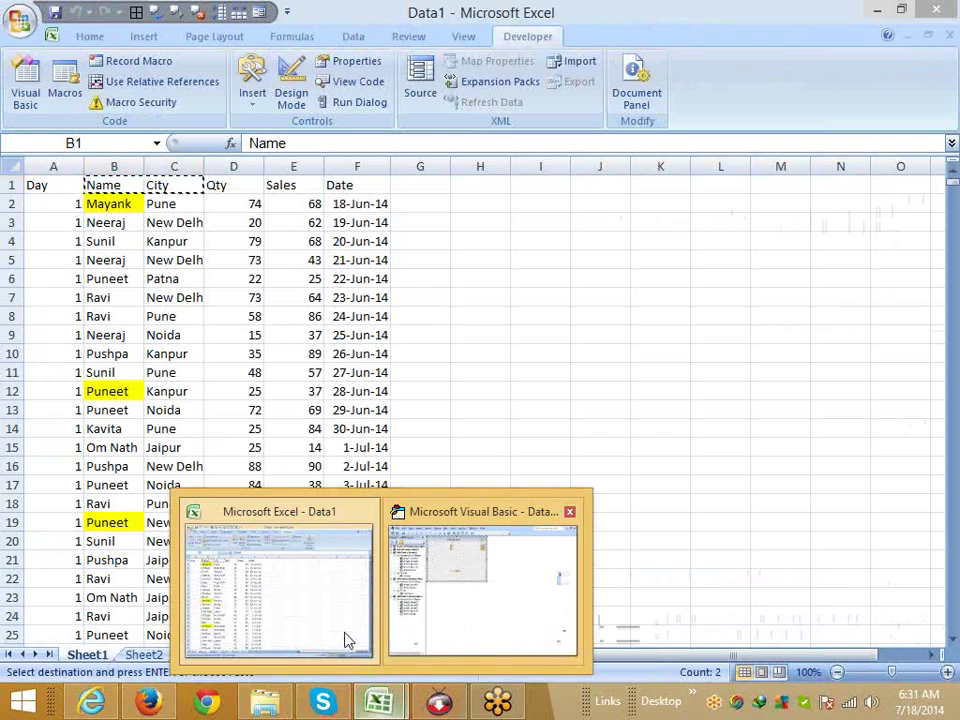
left_click(270, 644)
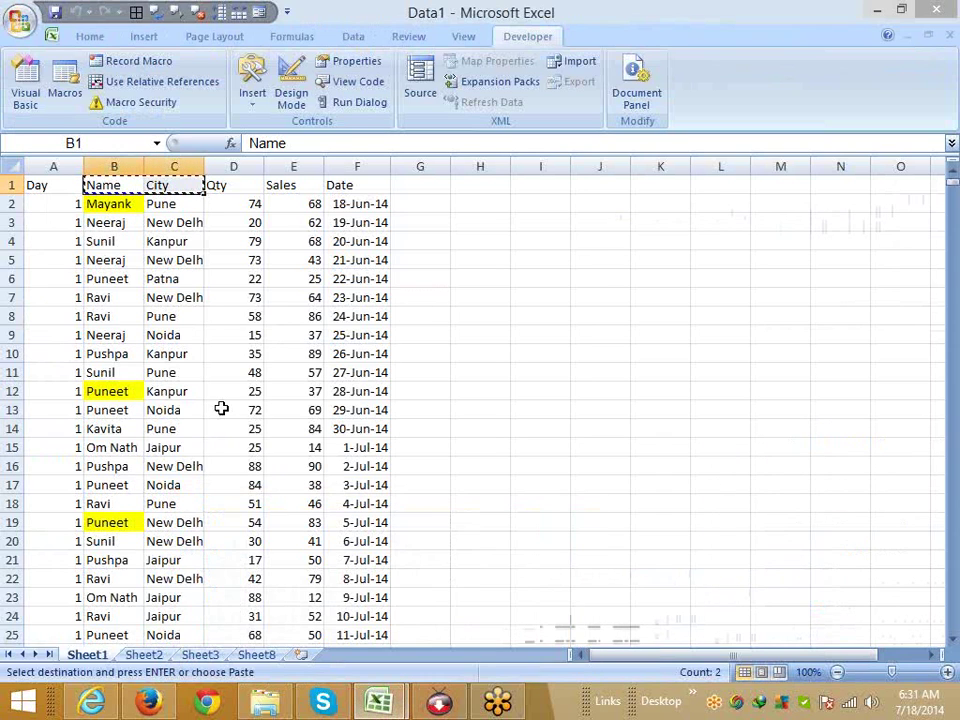
key("ctrl+n")
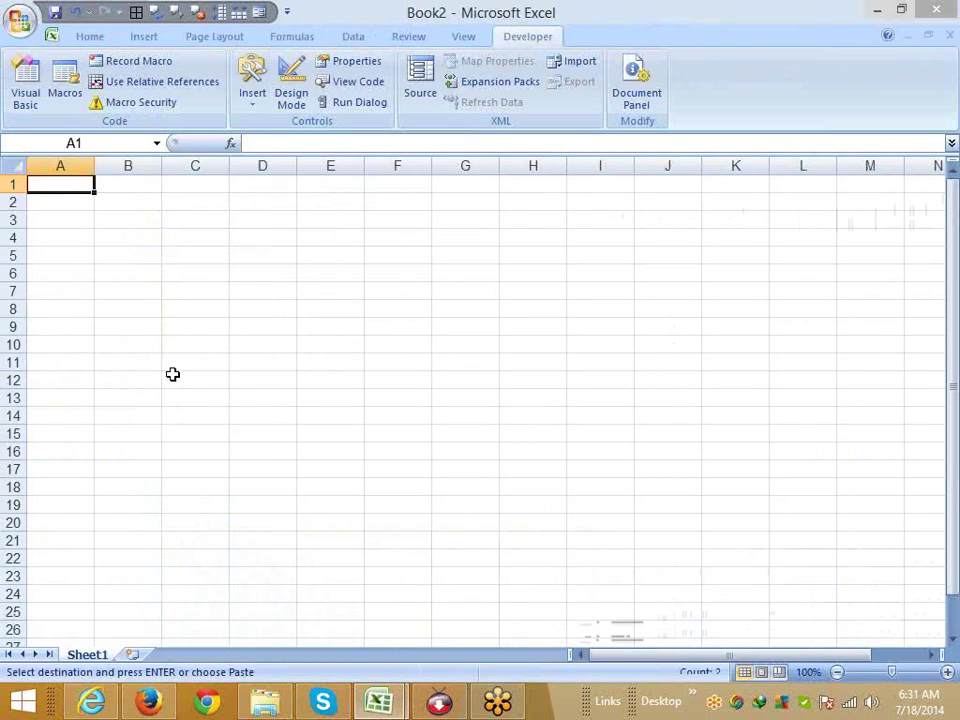
key("ctrl+v")
Mark the range A6:G23 below the Name and City headers as the output area.
left_click(64, 208)
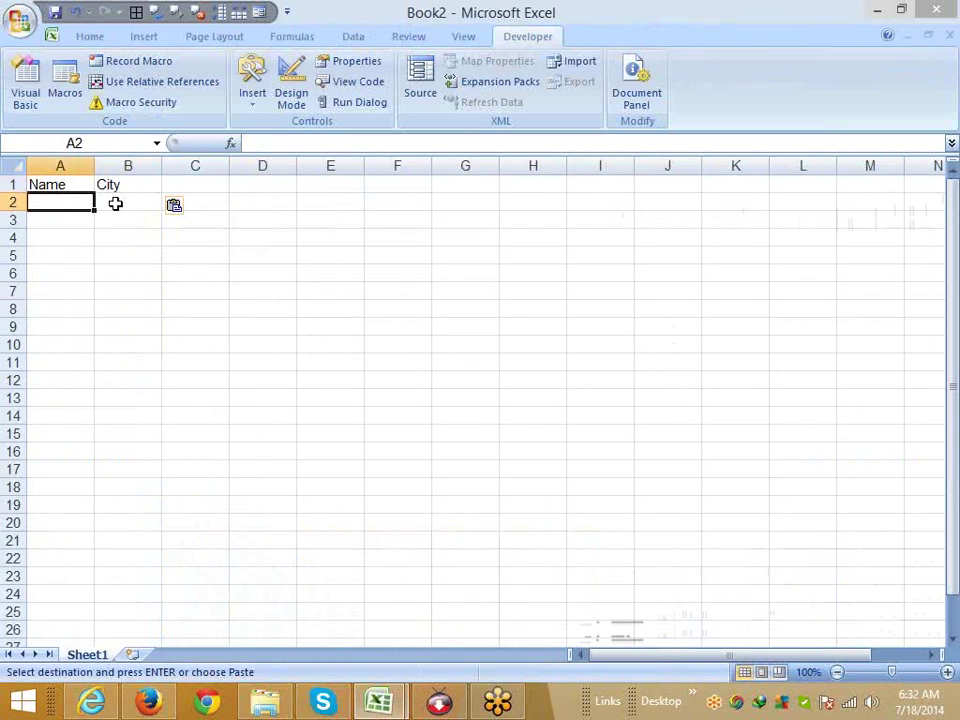
left_click(115, 204)
left_click_drag(69, 272, 498, 580)
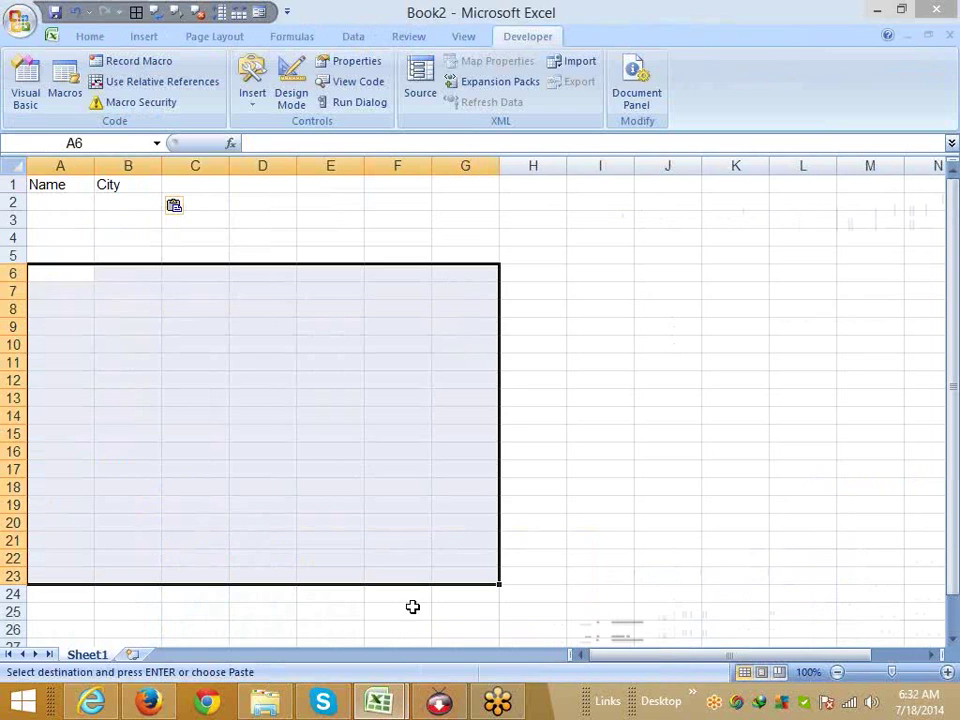
left_click(379, 701)
mouse_move(379, 703)
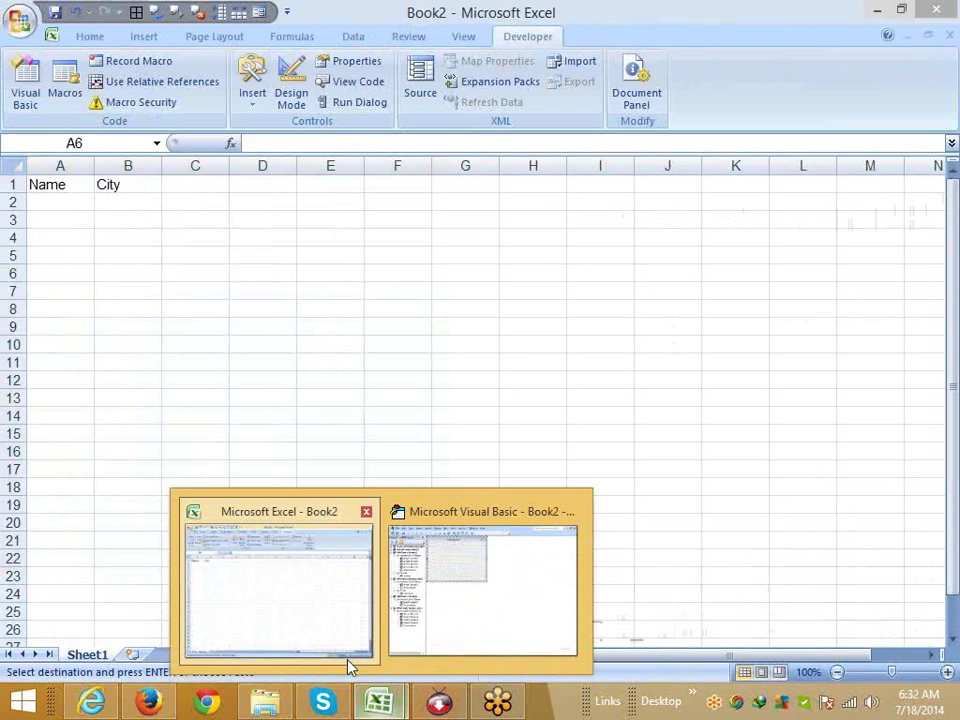
left_click(350, 664)
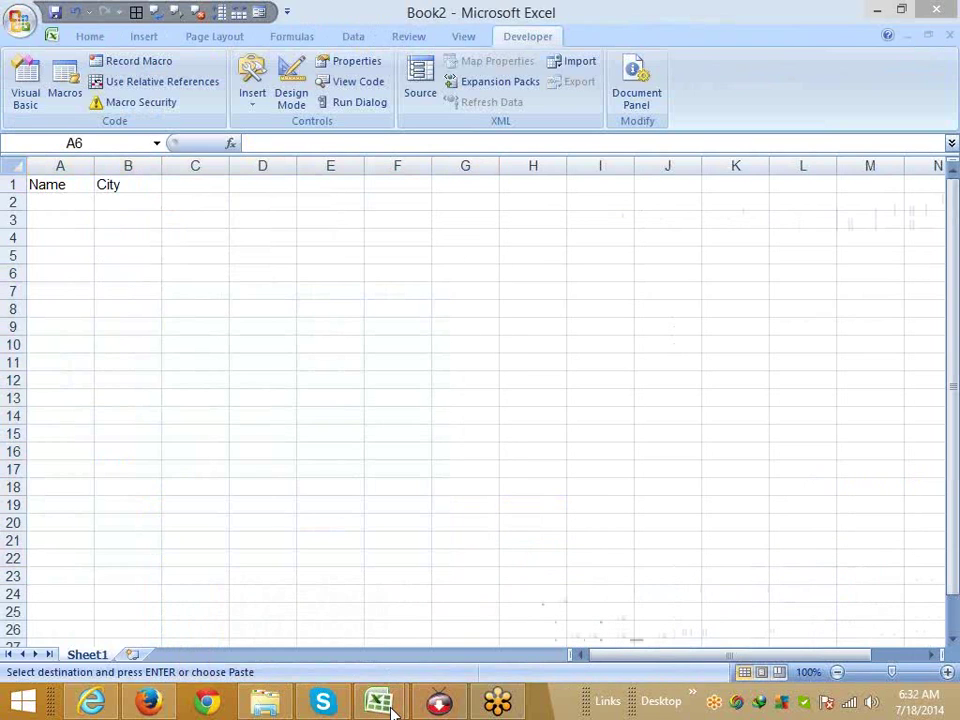
left_click(390, 705)
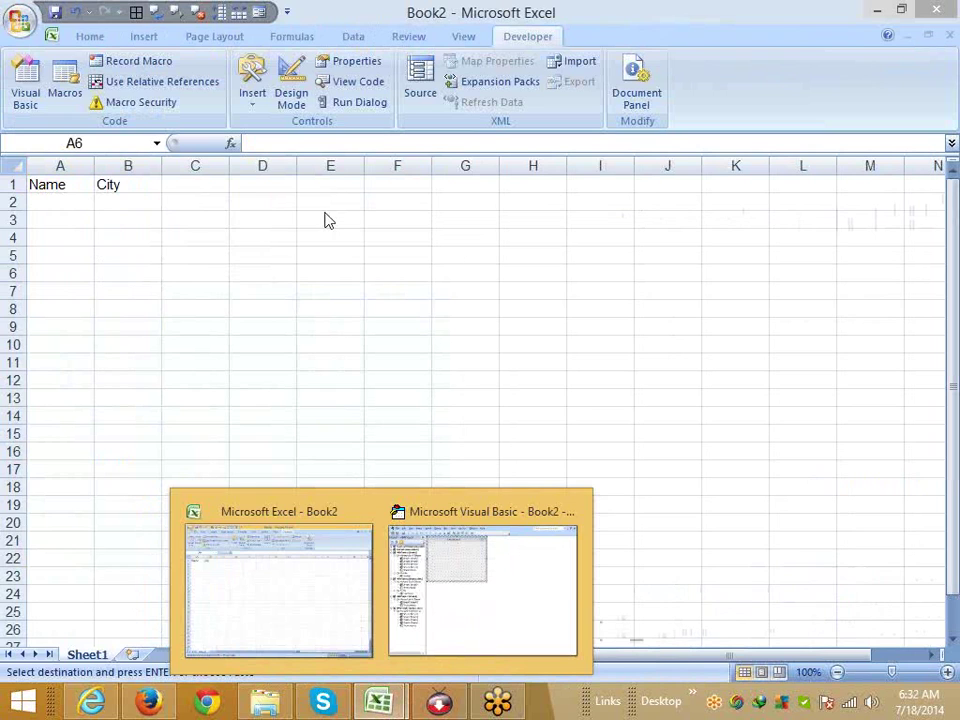
Turn on Show all windows in the Taskbar in the advanced display options of Excel.
key("alt+f")
left_click(264, 436)
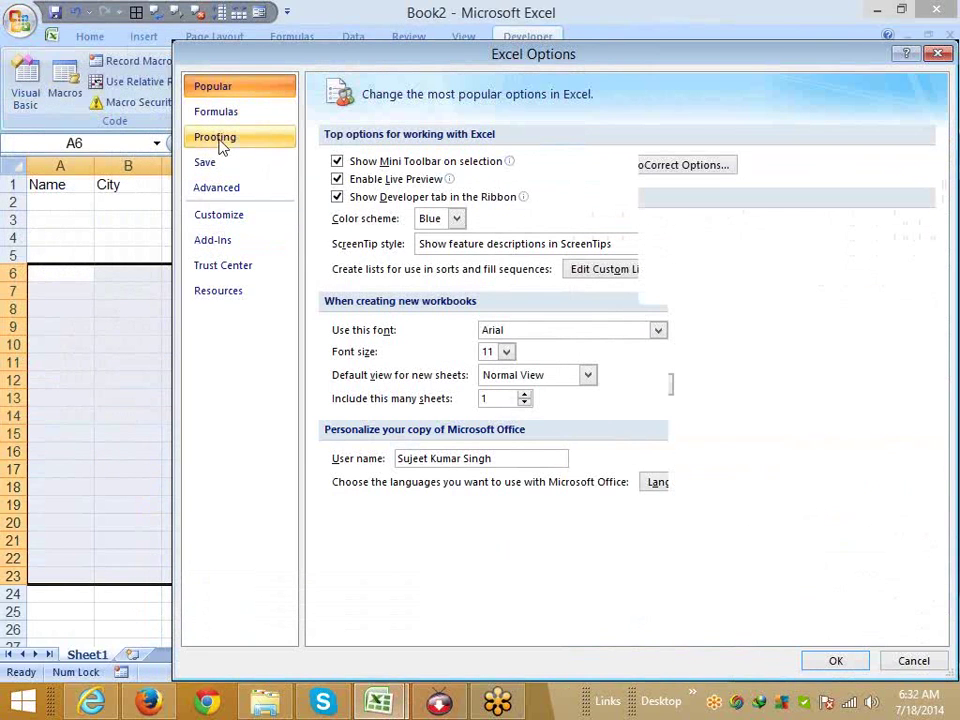
left_click(222, 140)
left_click(228, 189)
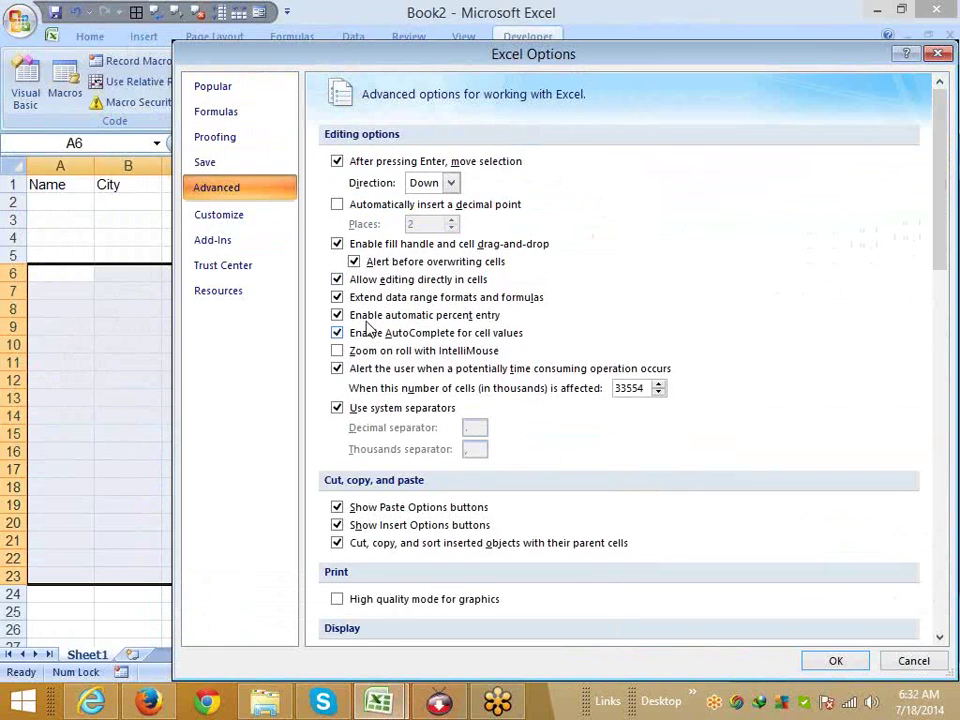
scroll(370, 330, "down", 3)
left_click(360, 614)
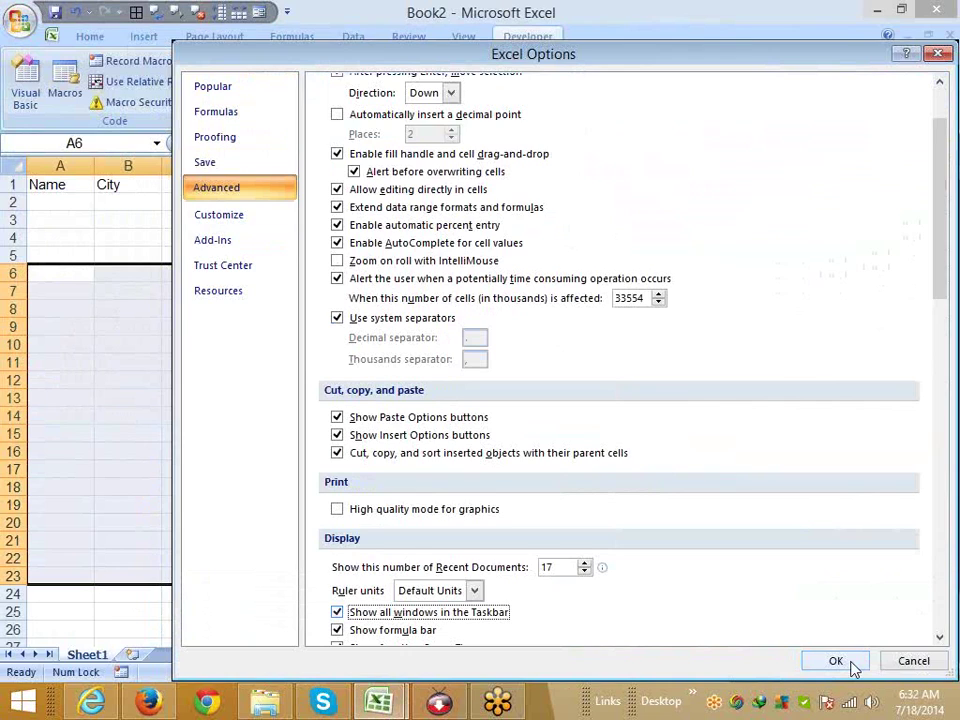
left_click(852, 668)
Copy the header row A1:F1 from Sheet1 of Data1 and paste it at cell A6 of Book2.
mouse_move(378, 700)
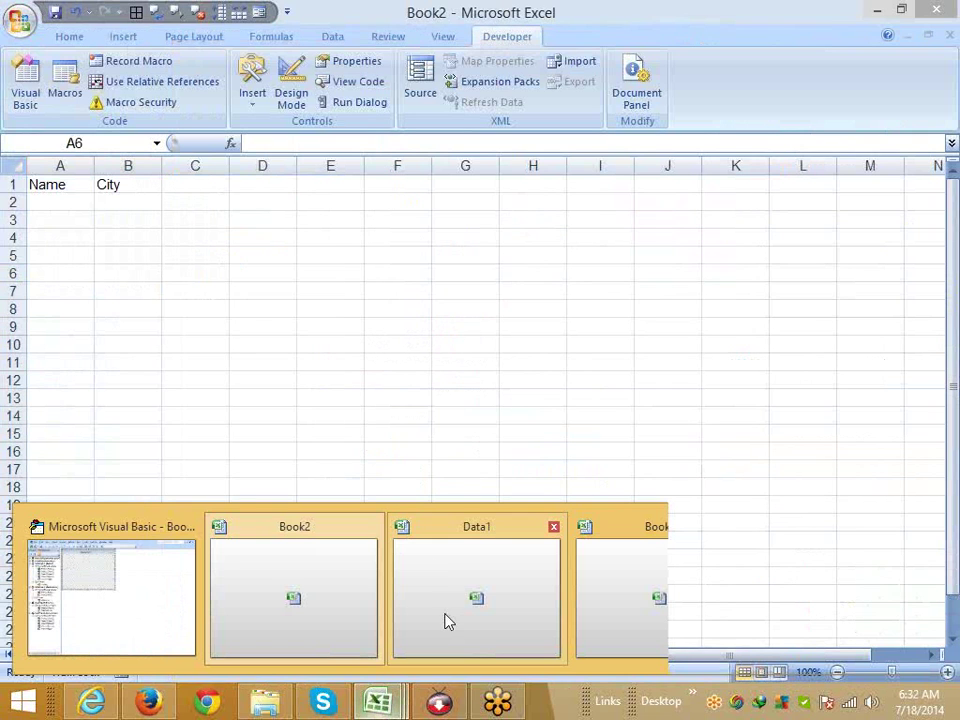
left_click(664, 576)
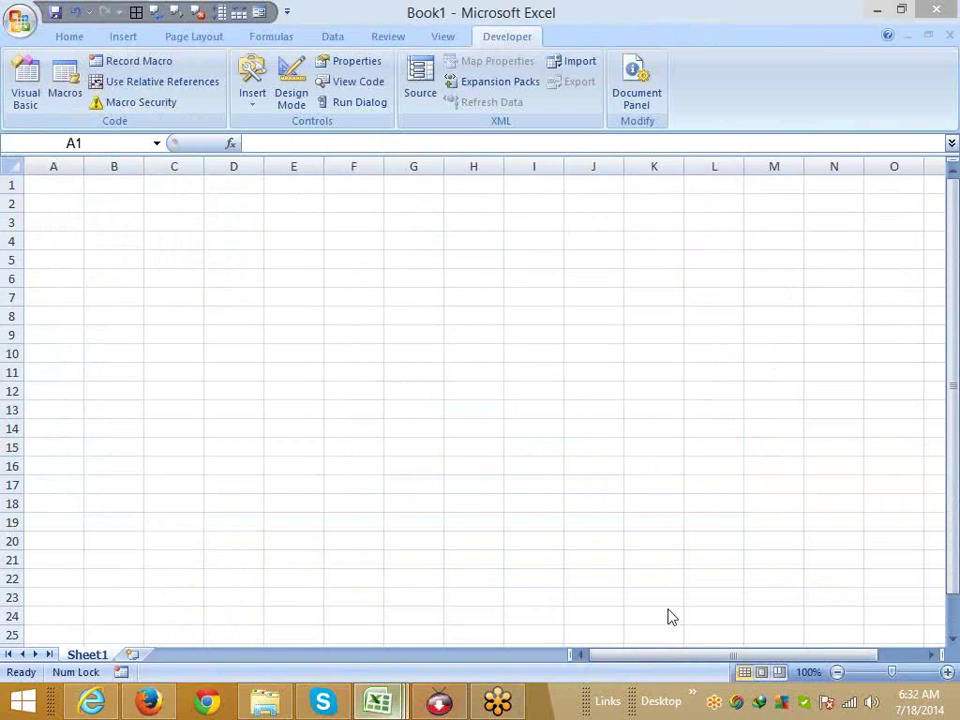
mouse_move(388, 700)
left_click(298, 609)
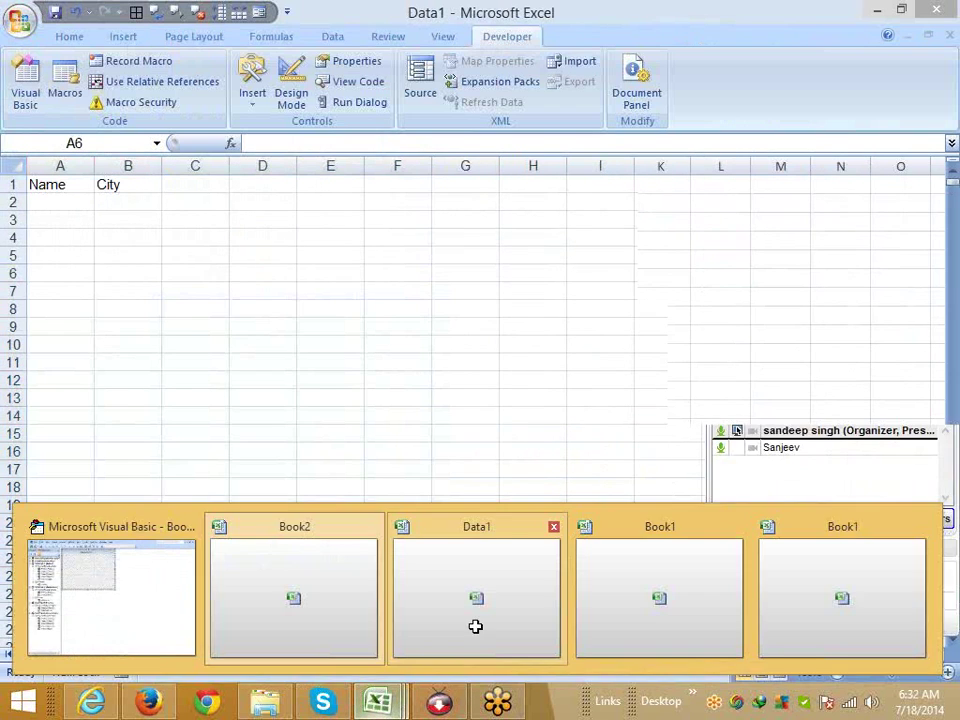
left_click(476, 628)
left_click_drag(47, 188, 330, 170)
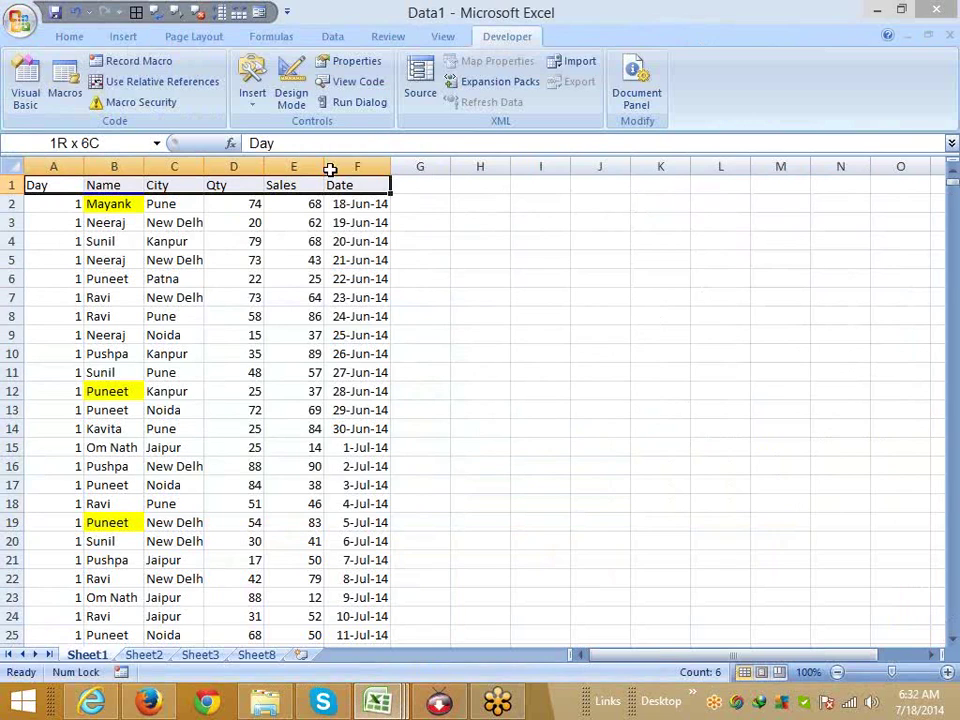
key("ctrl+c")
key("alt+Tab")
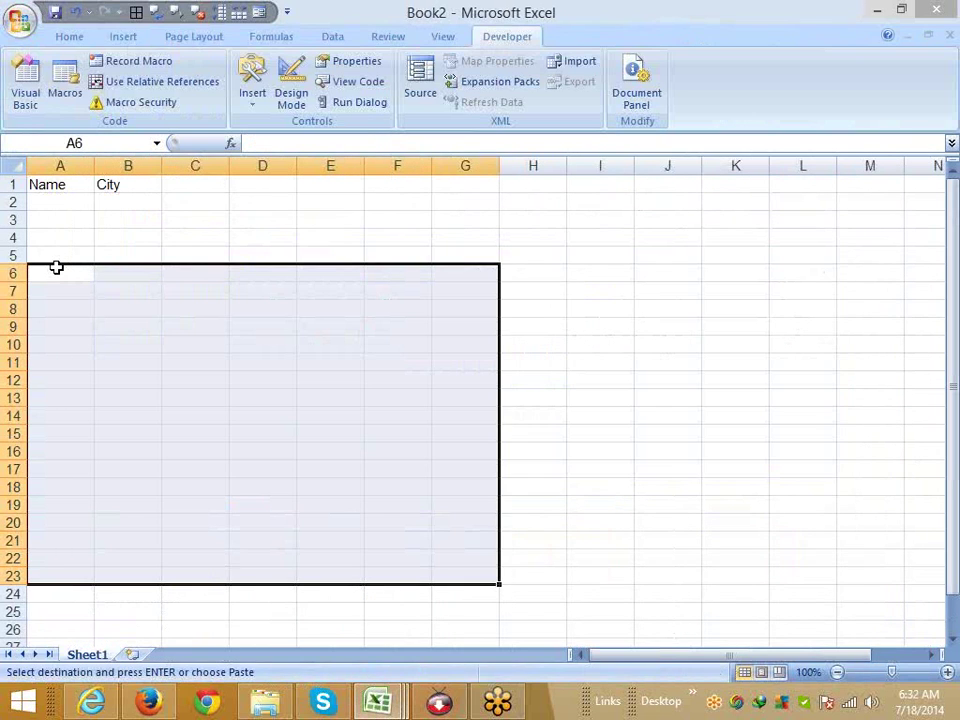
key("ctrl+v")
left_click(128, 326)
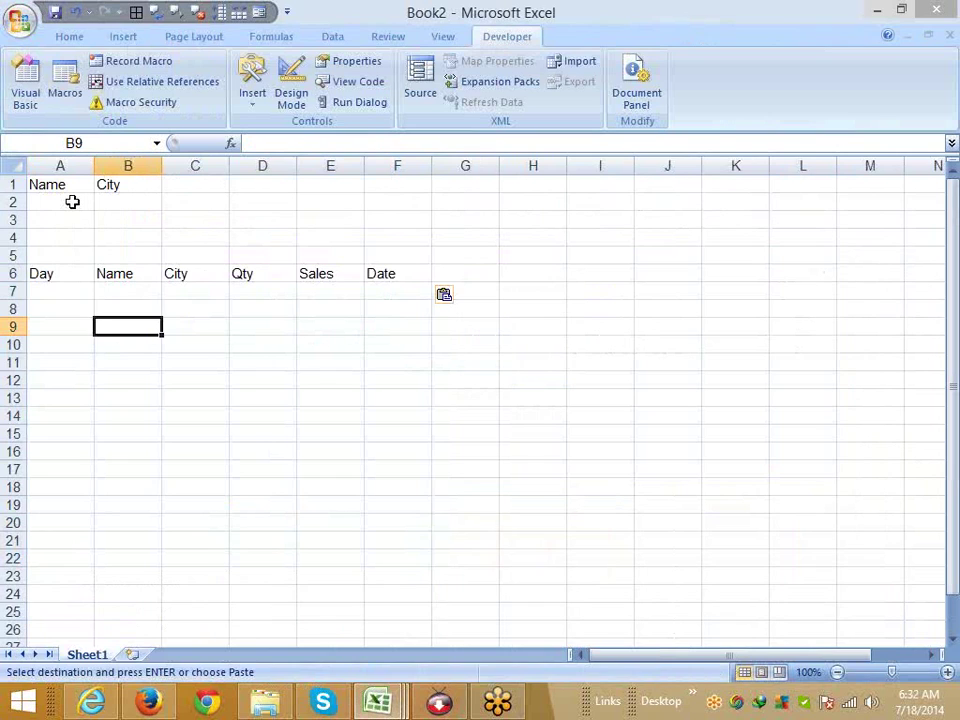
Mark A2:B2 below the Name and City headers as the criteria cells, and close the Data1 workbook.
left_click_drag(60, 202, 128, 202)
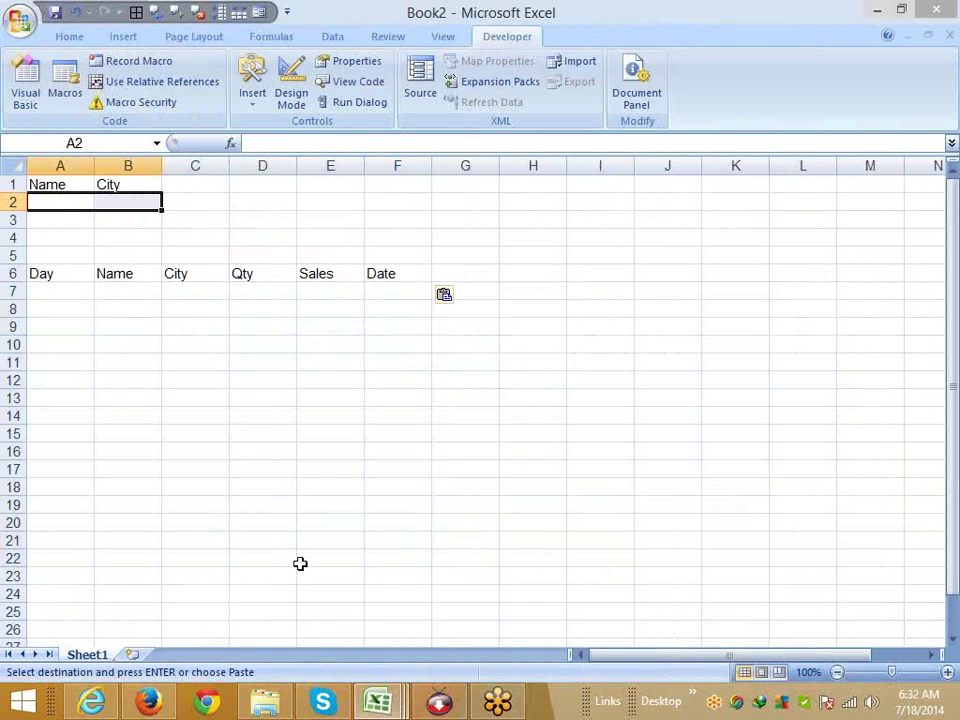
left_click(226, 410)
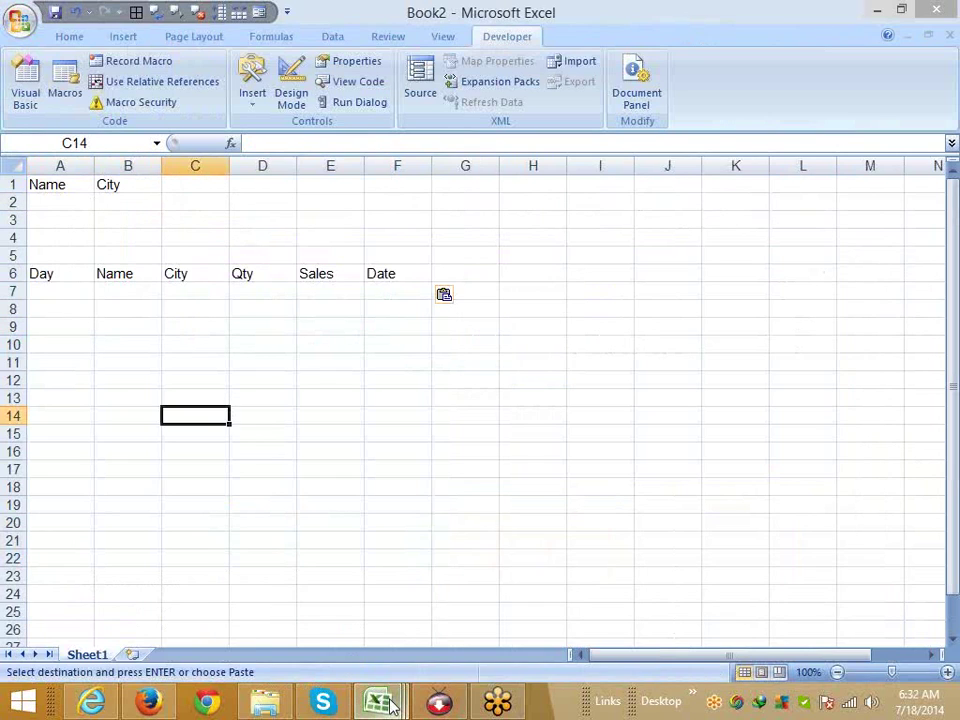
left_click(390, 705)
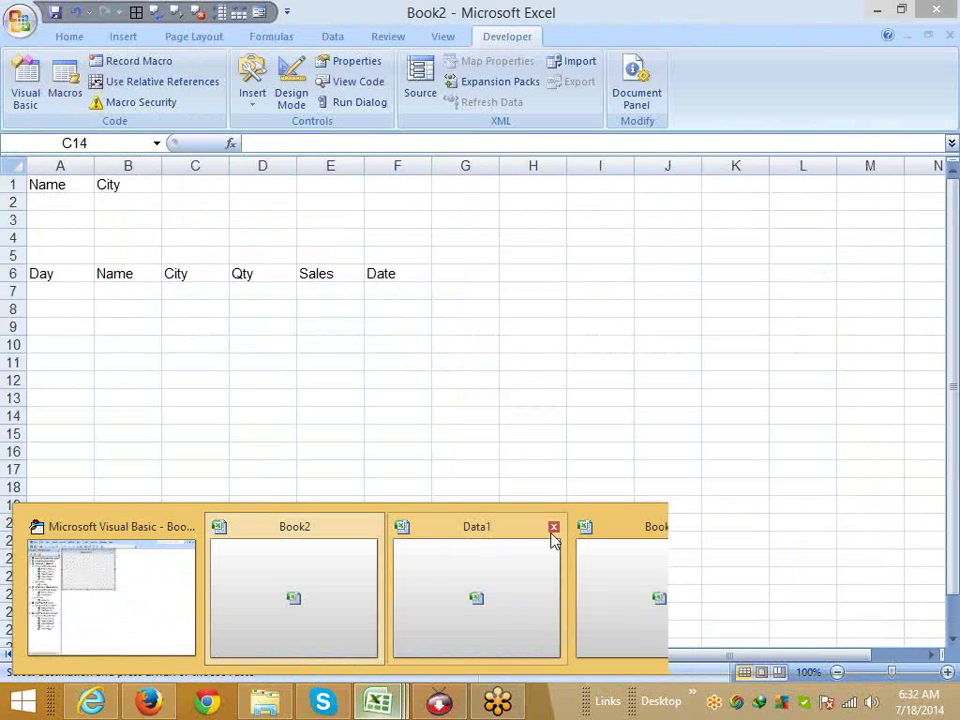
left_click(552, 529)
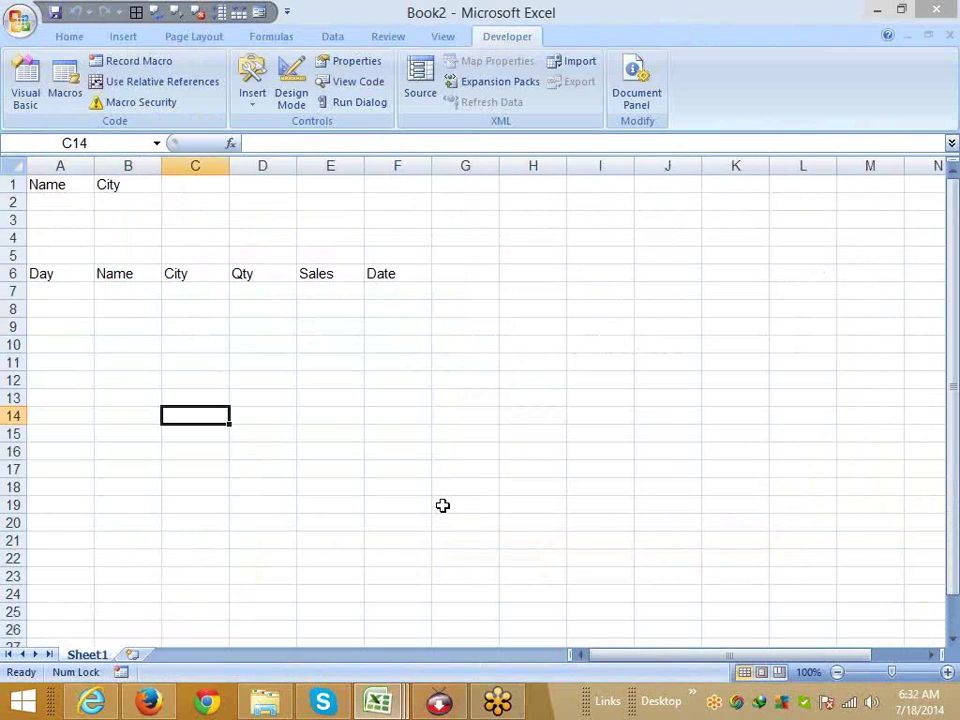
mouse_move(378, 703)
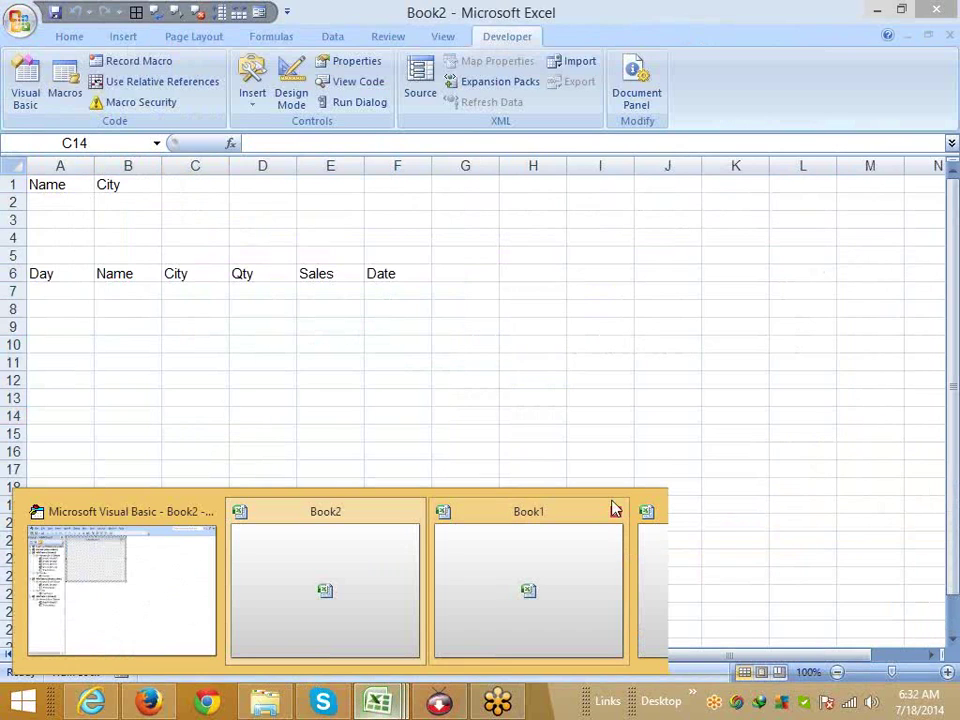
left_click(378, 544)
Start a Microsoft Query import at cell A7 with Excel Files as the data source, keeping the Query Wizard enabled.
left_click(64, 292)
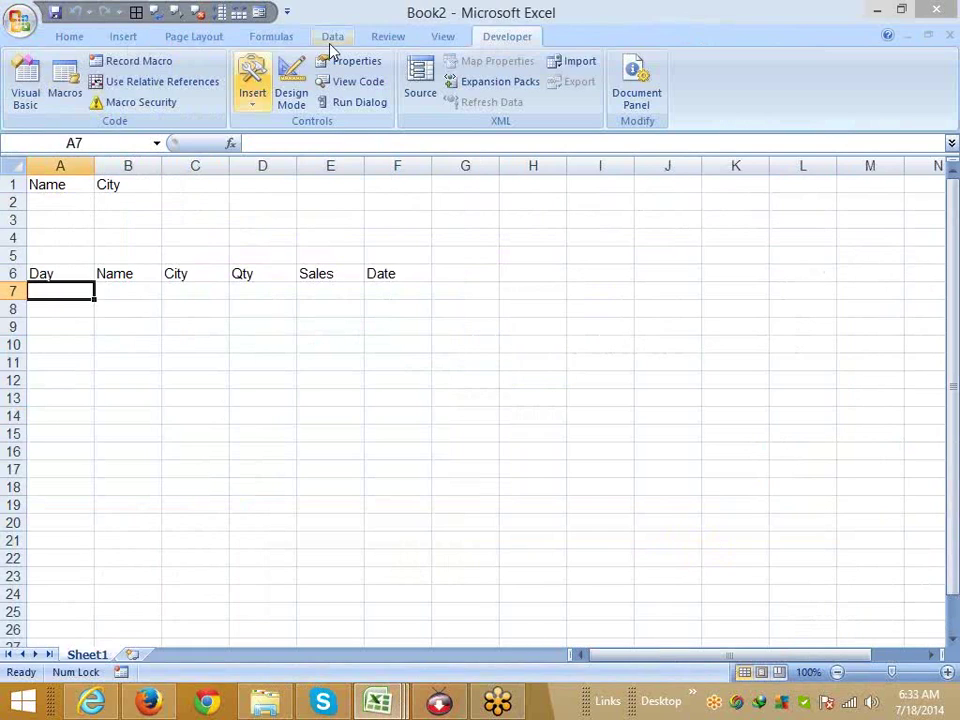
left_click(133, 103)
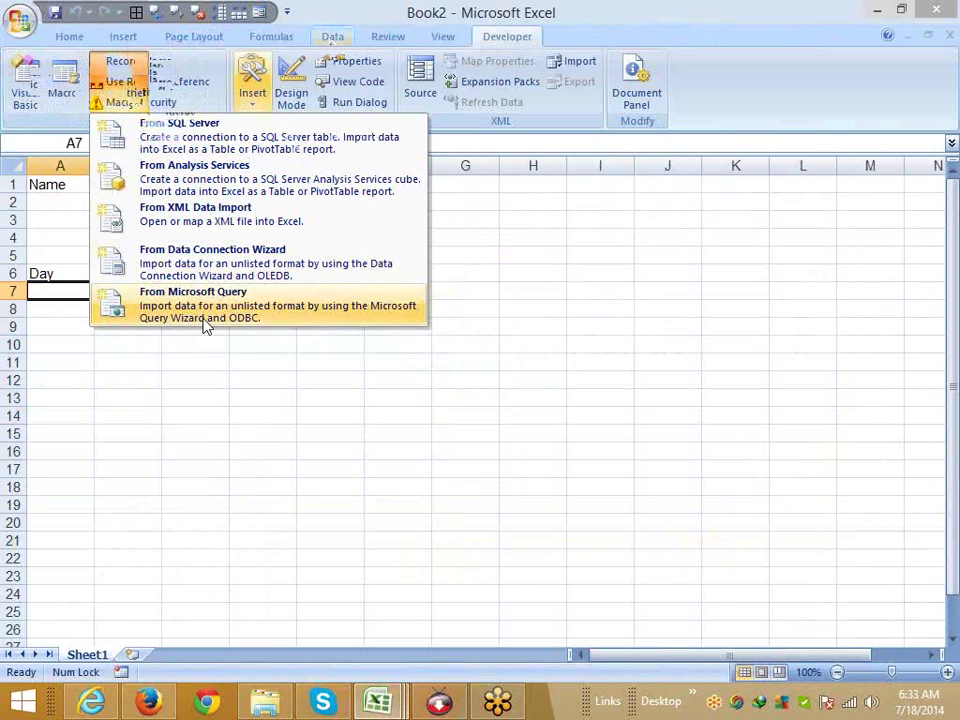
left_click(202, 320)
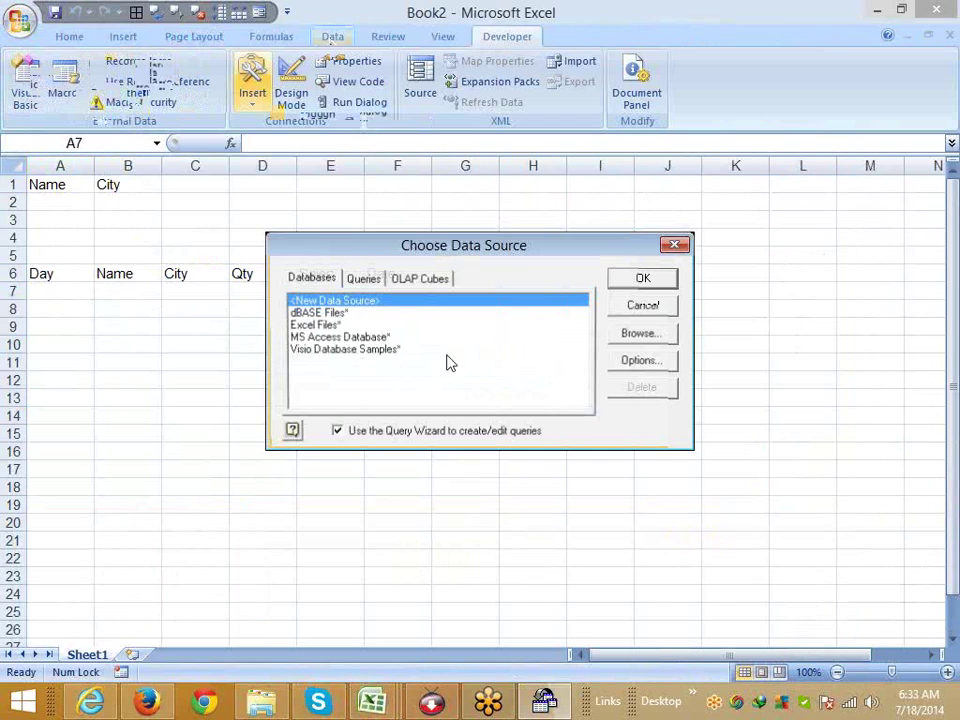
left_click_drag(349, 251, 280, 218)
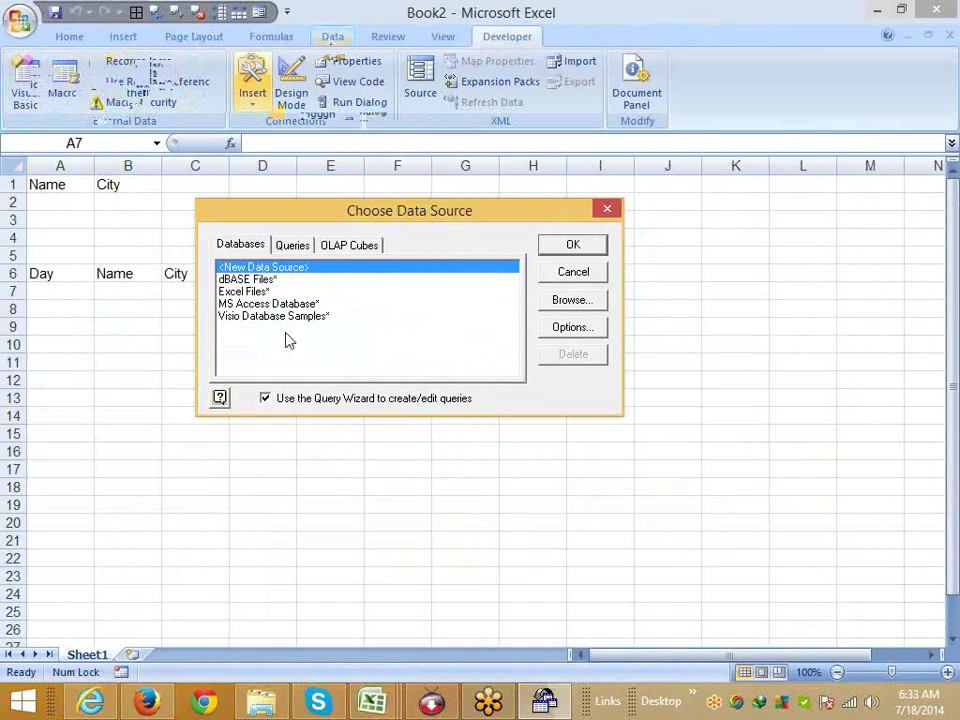
left_click(257, 293)
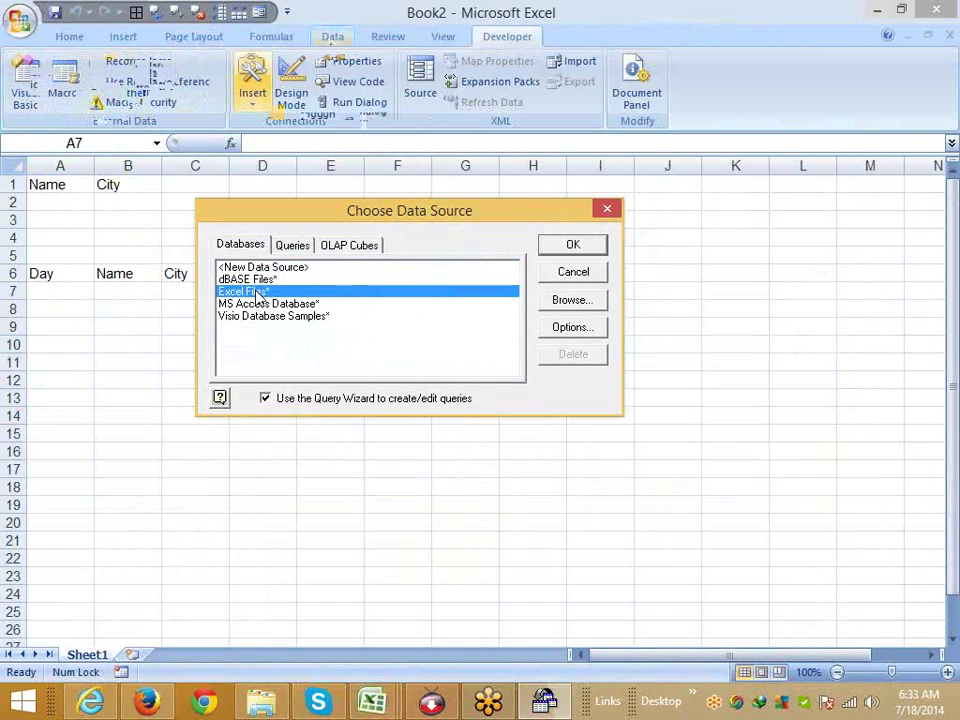
left_click(571, 249)
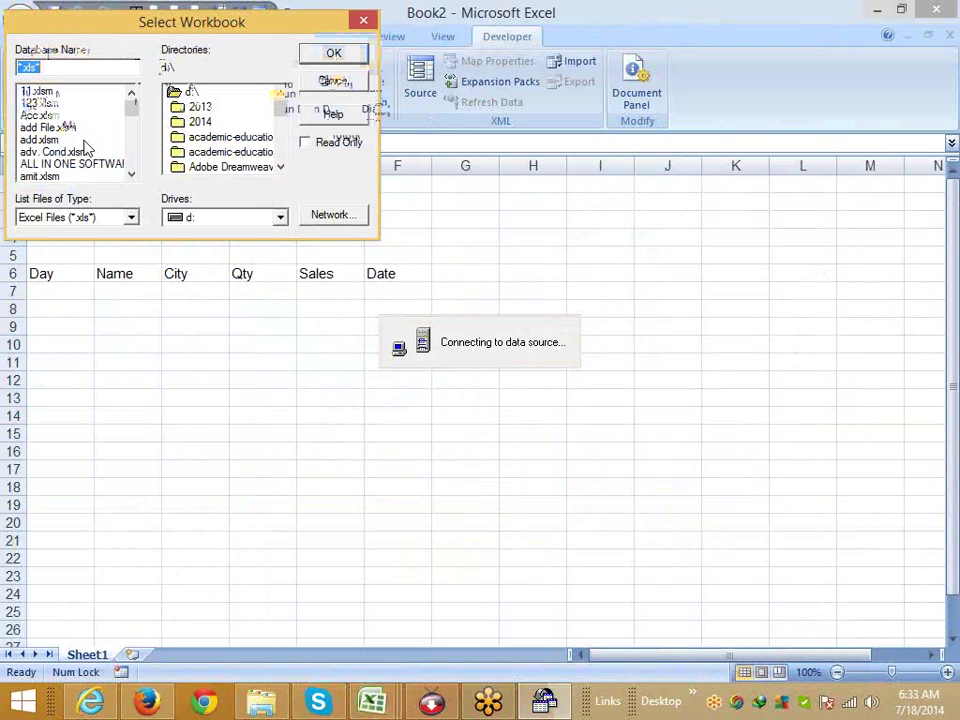
Select the Data1 workbook in the root folder of drive D as the source of the query.
left_click(130, 176)
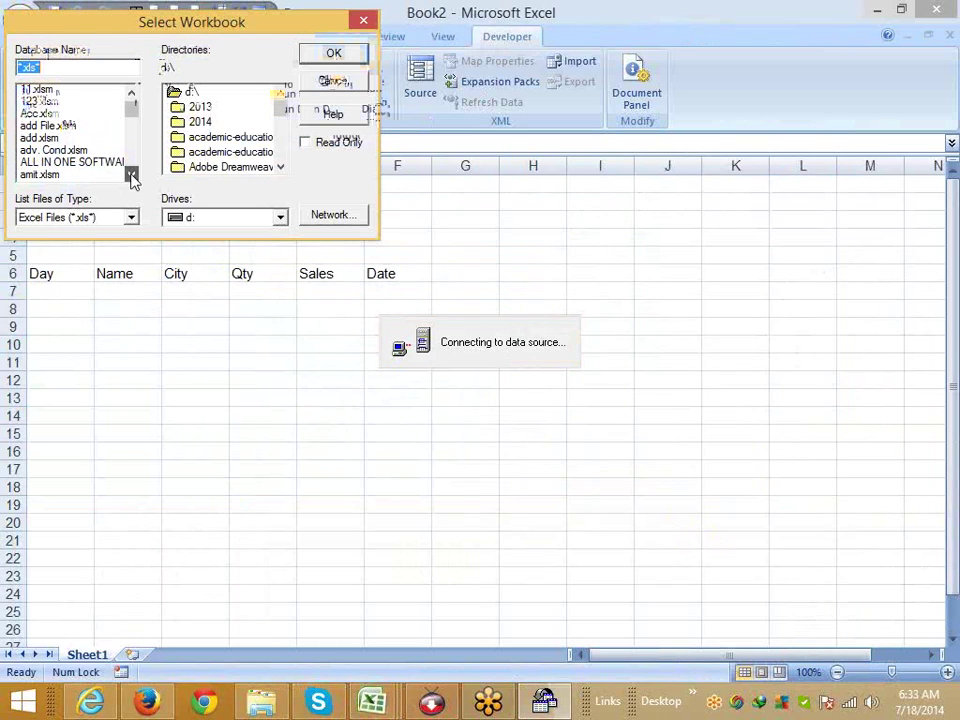
double_click(191, 93)
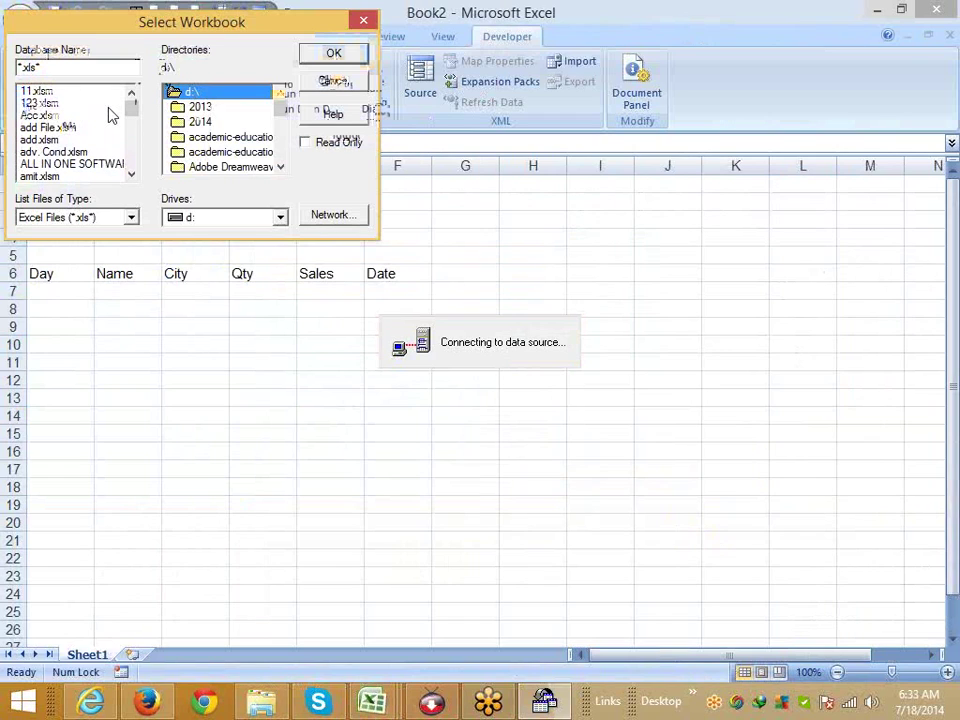
scroll(62, 160, "down", 3)
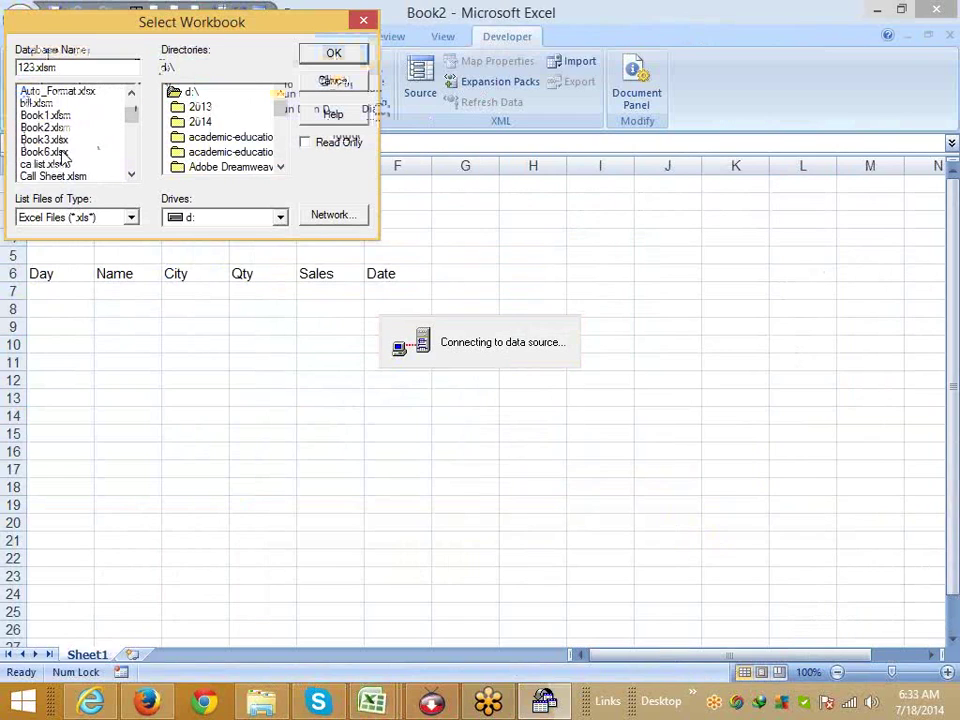
scroll(62, 157, "up", 1)
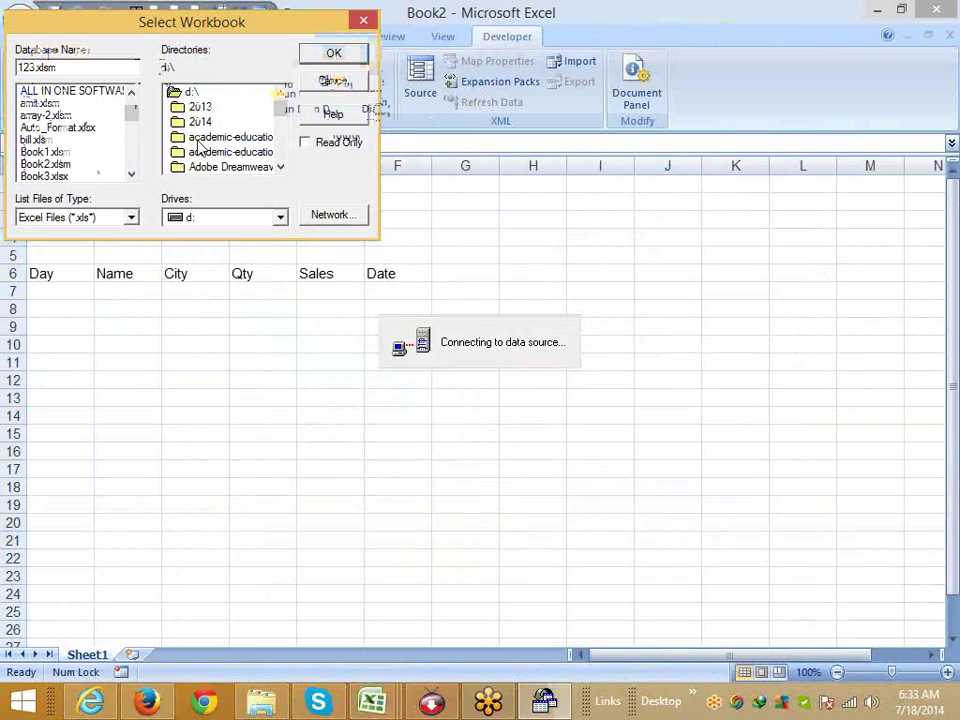
scroll(200, 148, "down", 3)
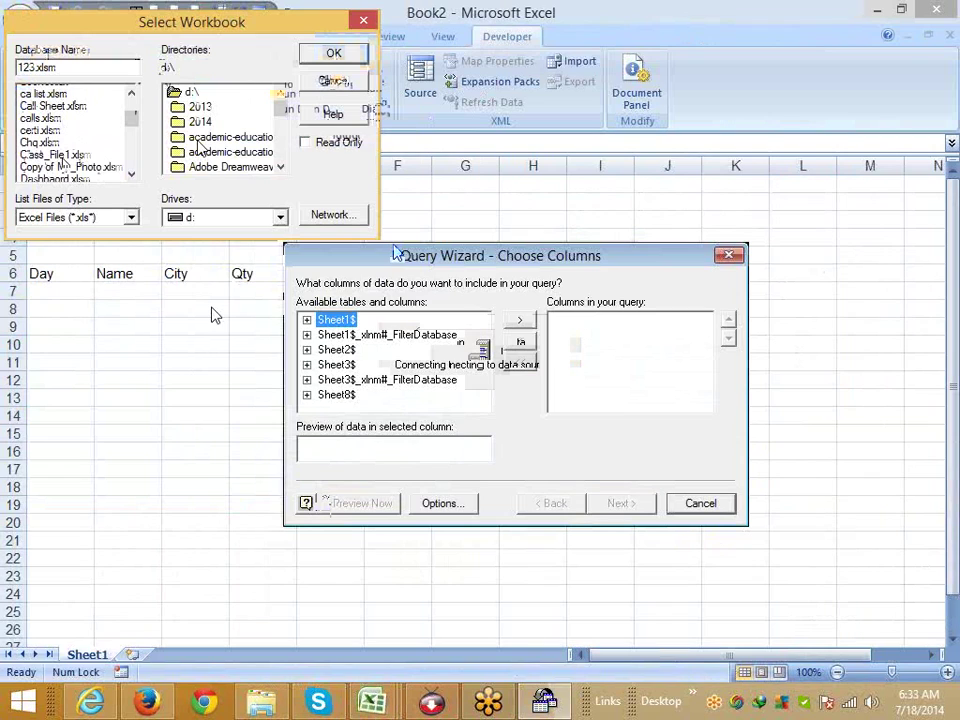
Show tables, views, system tables and synonyms, and include all Sheet1$ columns from Day to Date in the query.
left_click(443, 503)
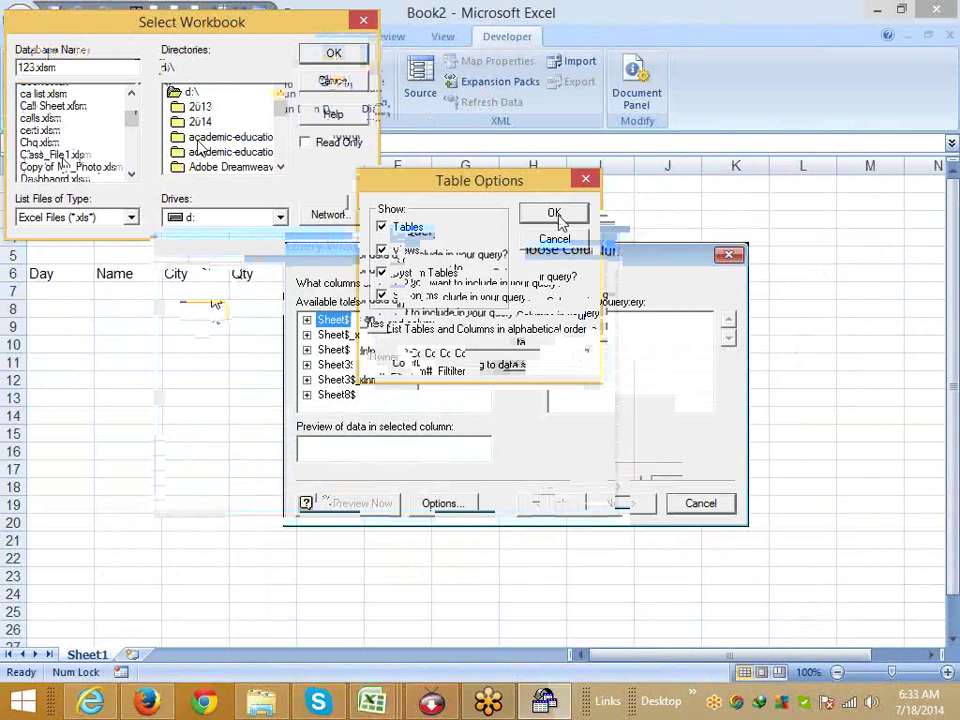
left_click(557, 217)
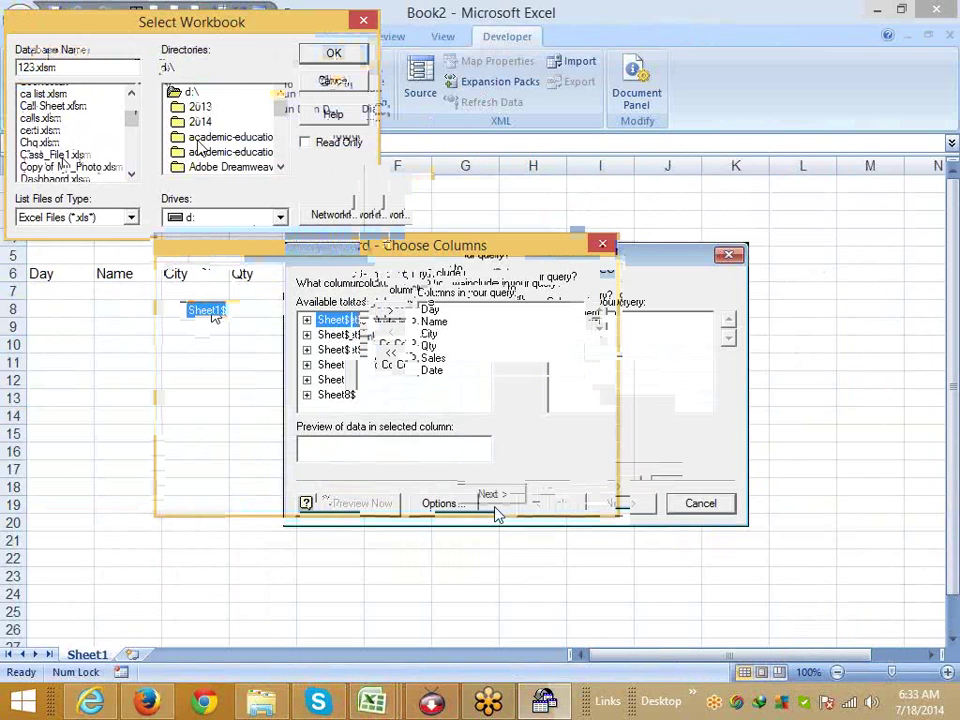
key("Return")
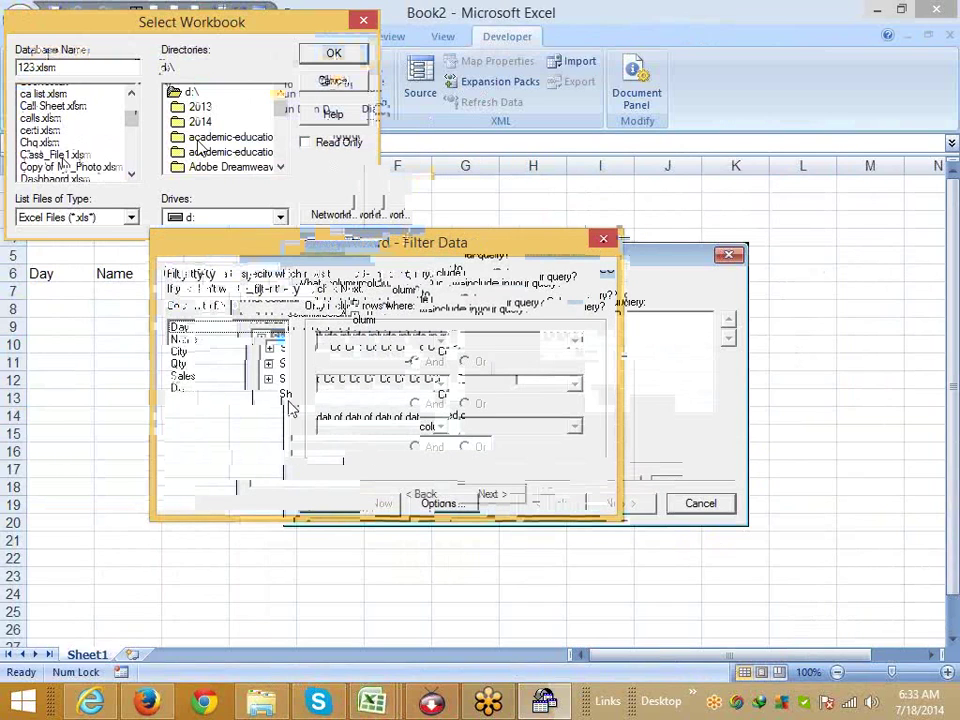
Filter the query's Name column with the equals condition and enter the person's first name as the value.
left_click(205, 328)
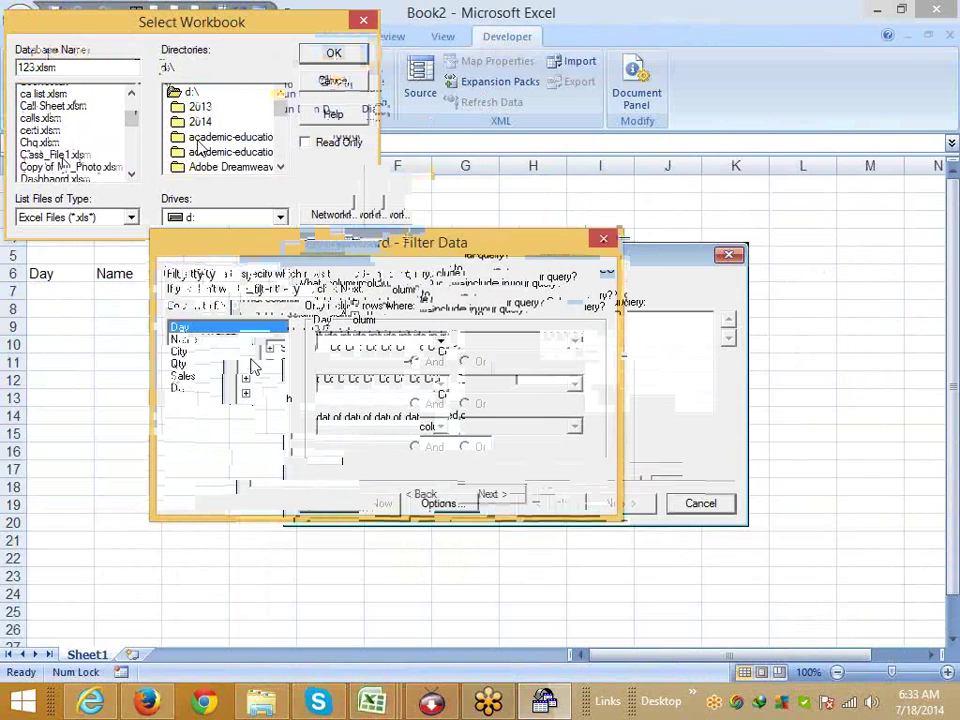
left_click(441, 346)
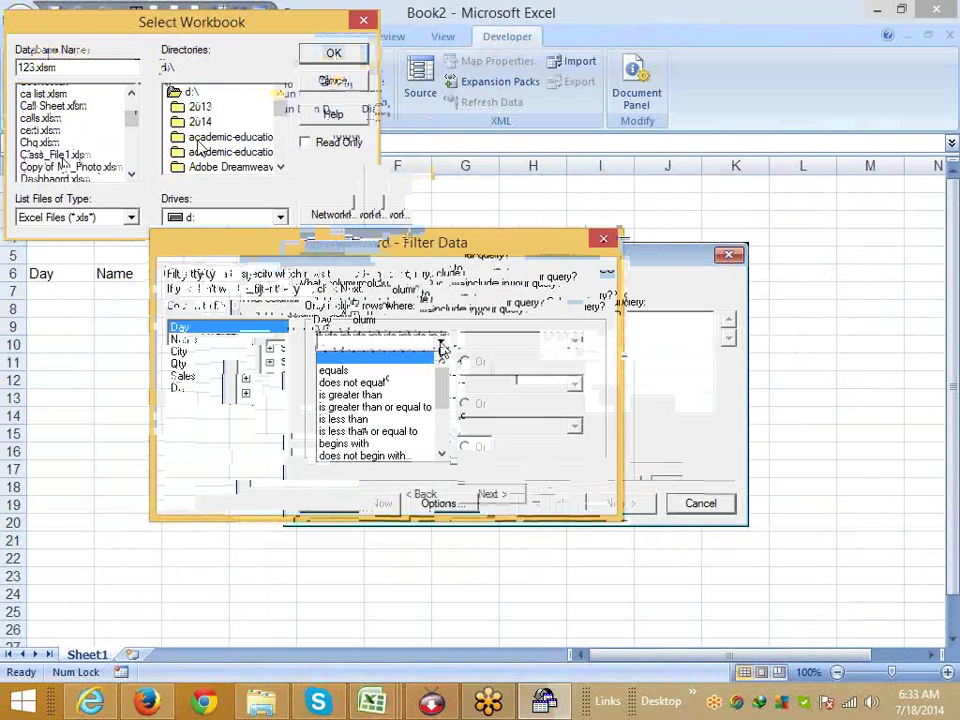
left_click(205, 351)
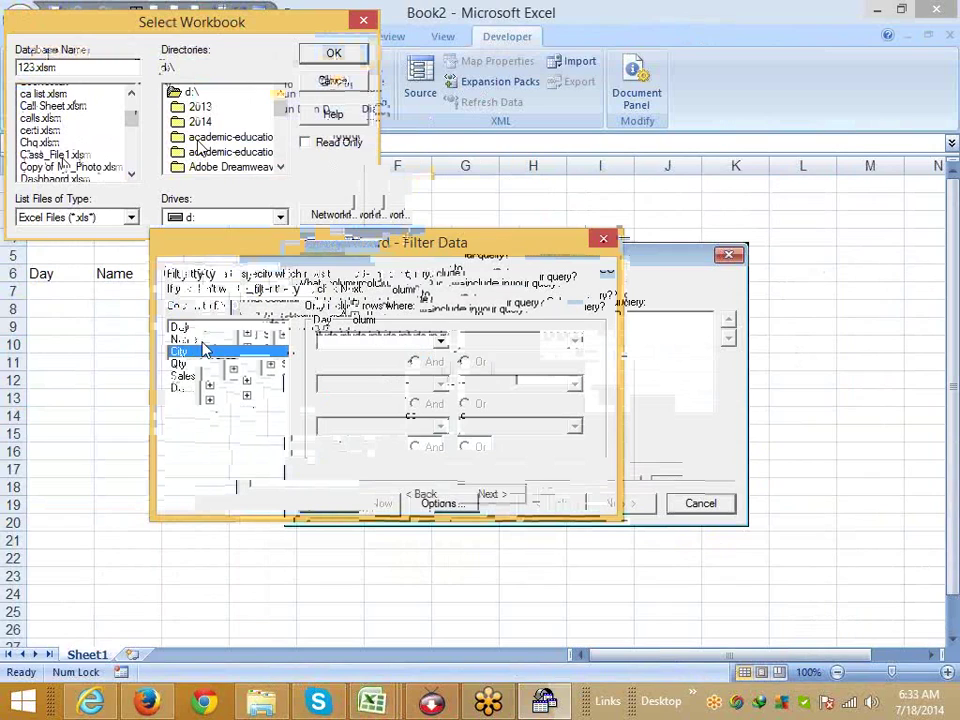
left_click(200, 339)
left_click(446, 341)
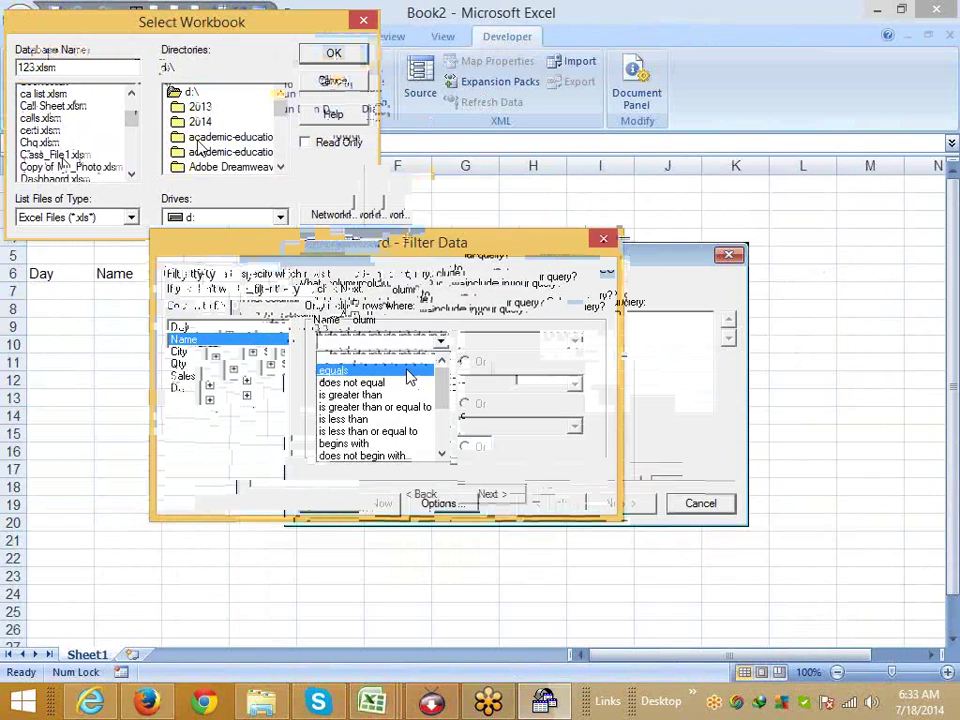
left_click(409, 372)
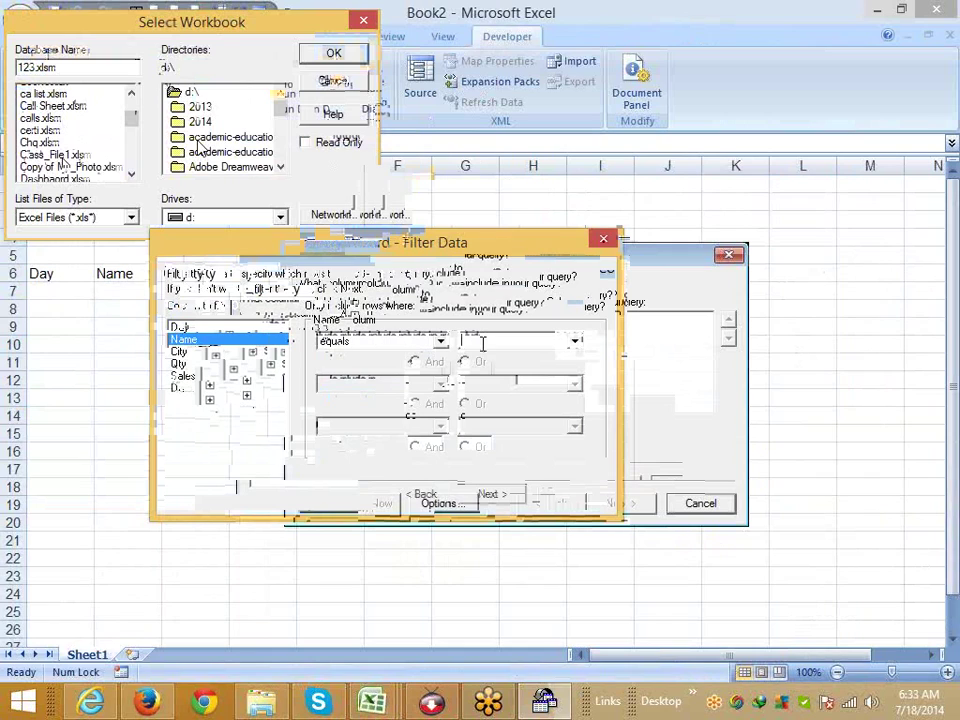
type("Ravi")
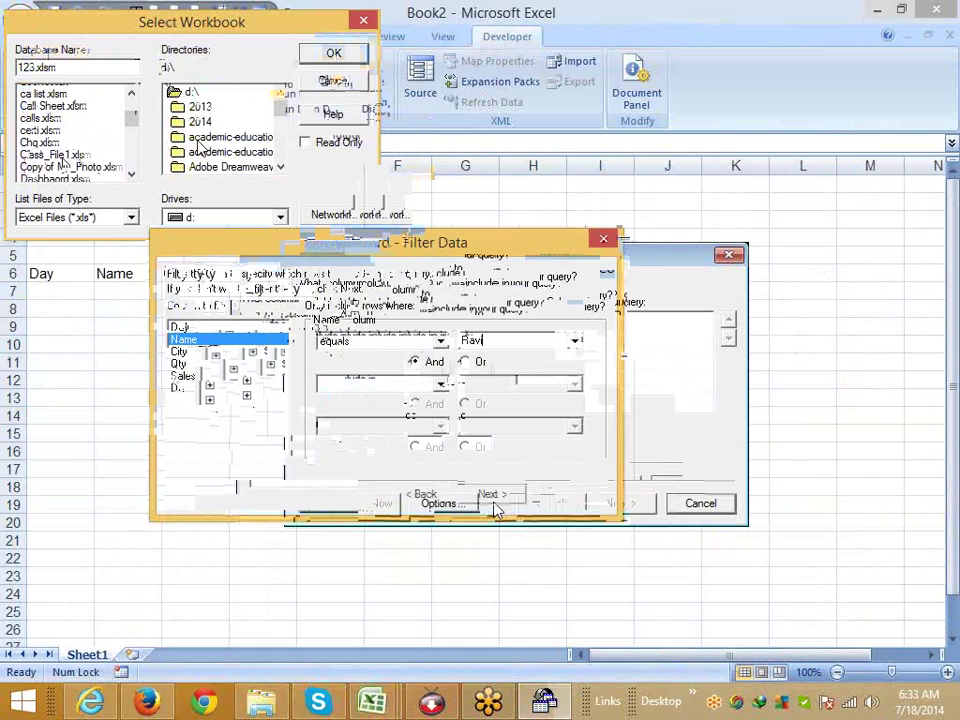
Filter the query's City column with the equals condition and the value Pune, keeping the existing Name condition.
left_click(198, 353)
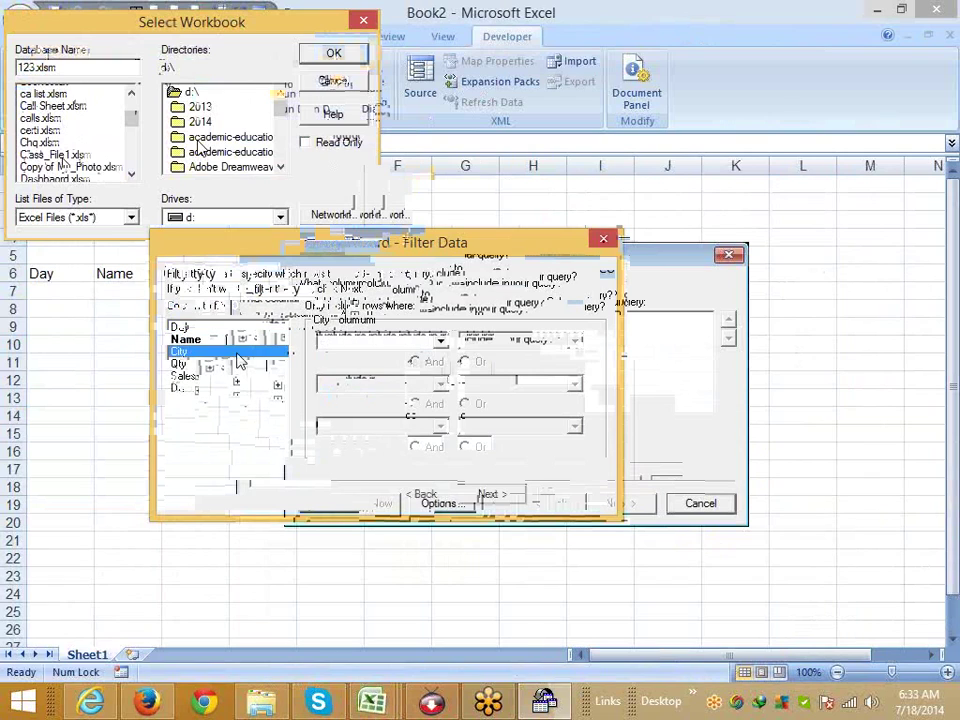
left_click(440, 343)
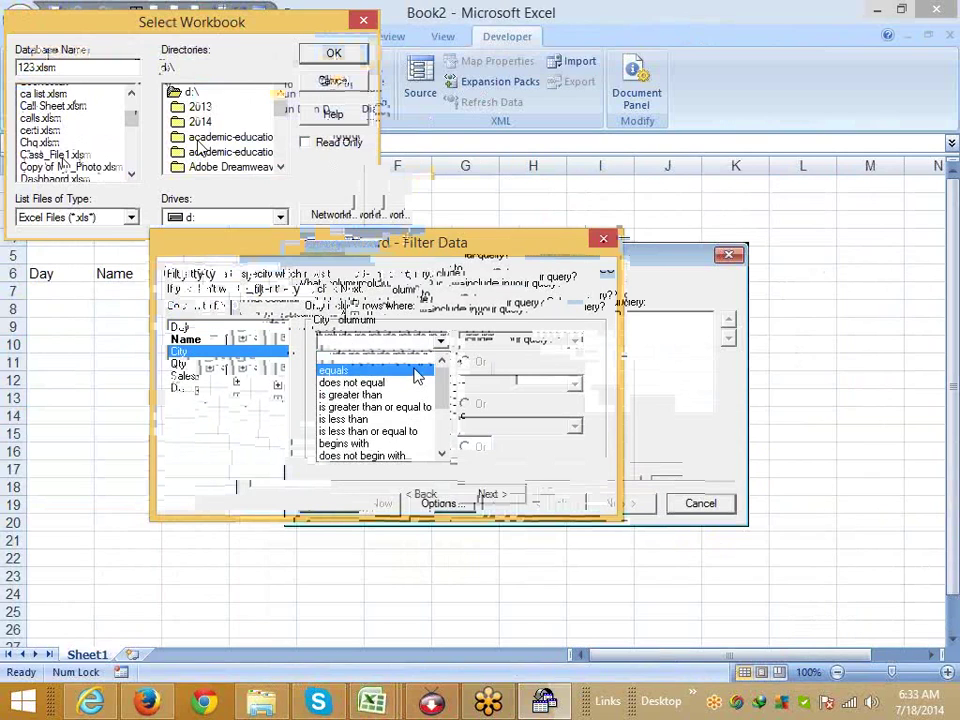
left_click(418, 370)
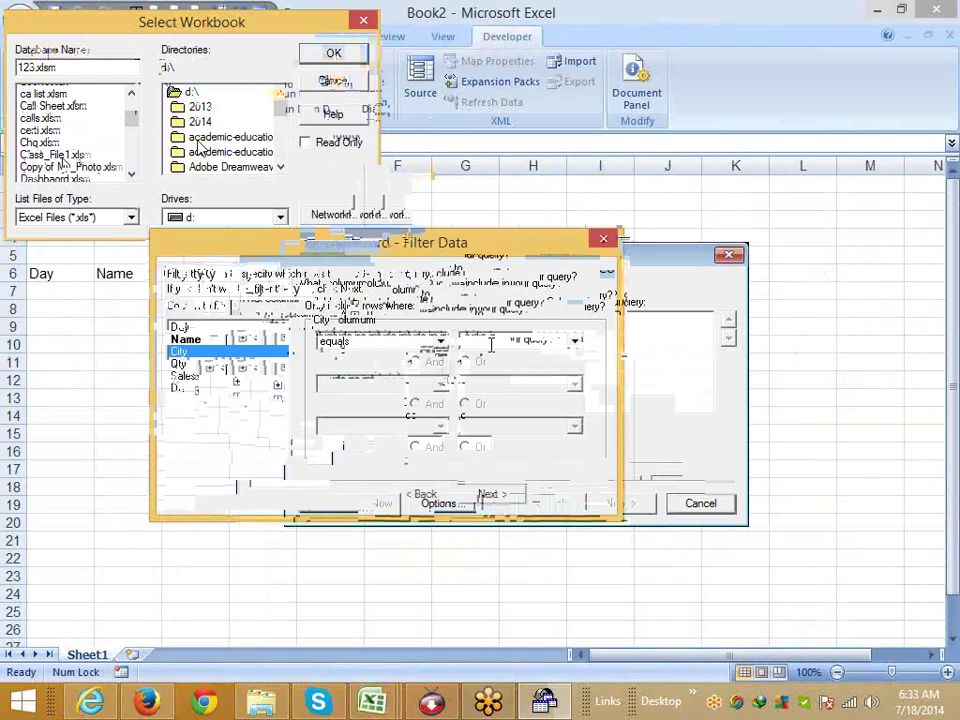
left_click(491, 344)
type("De")
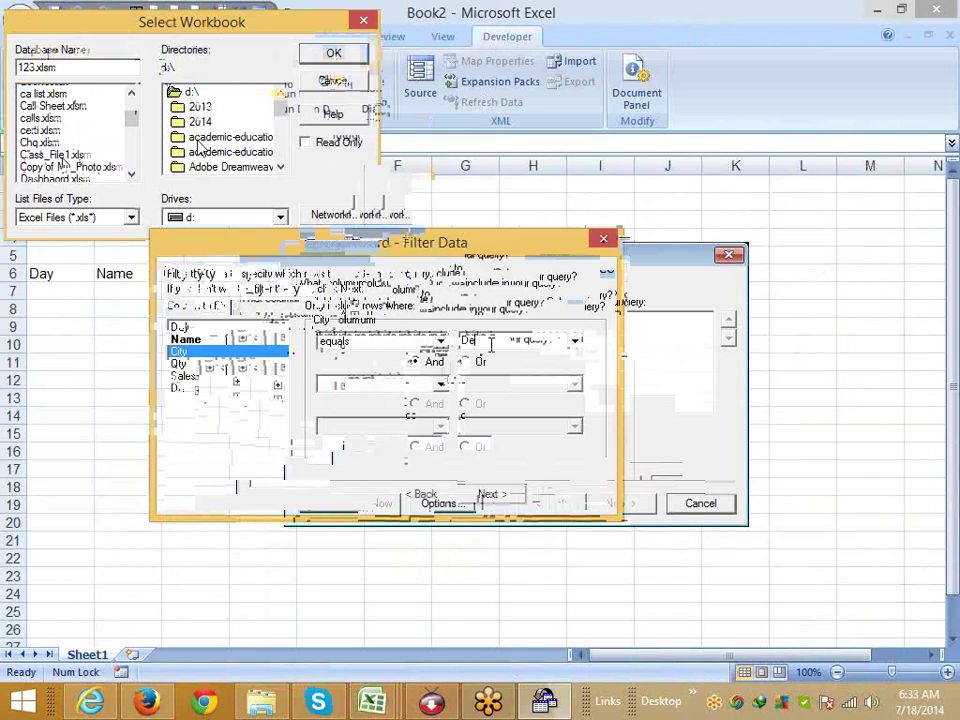
key("BackSpace")
key("BackSpace")
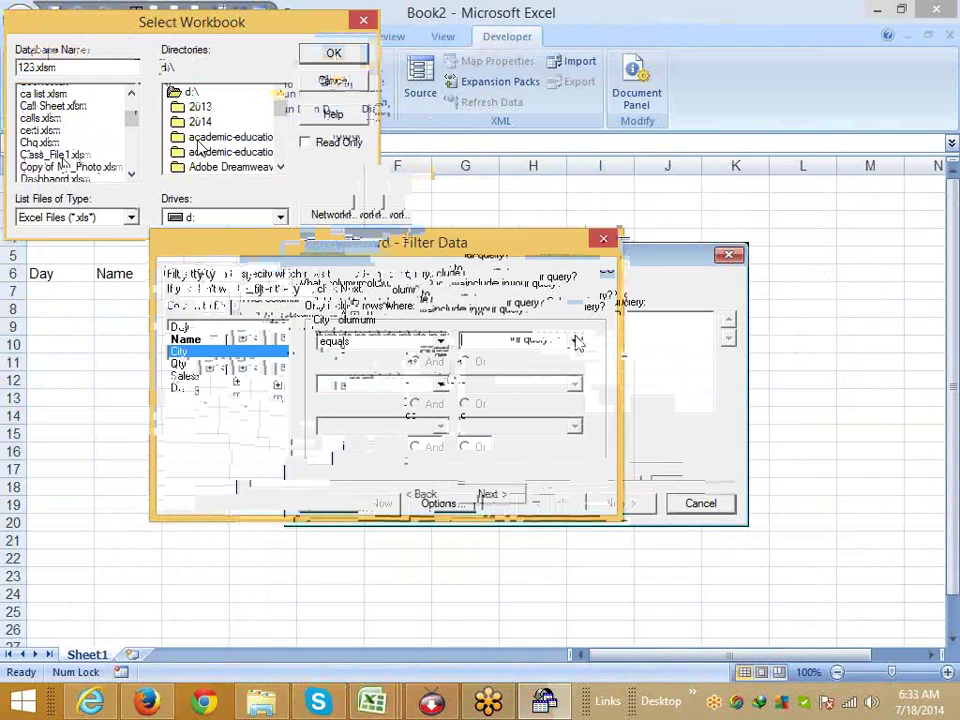
left_click(578, 342)
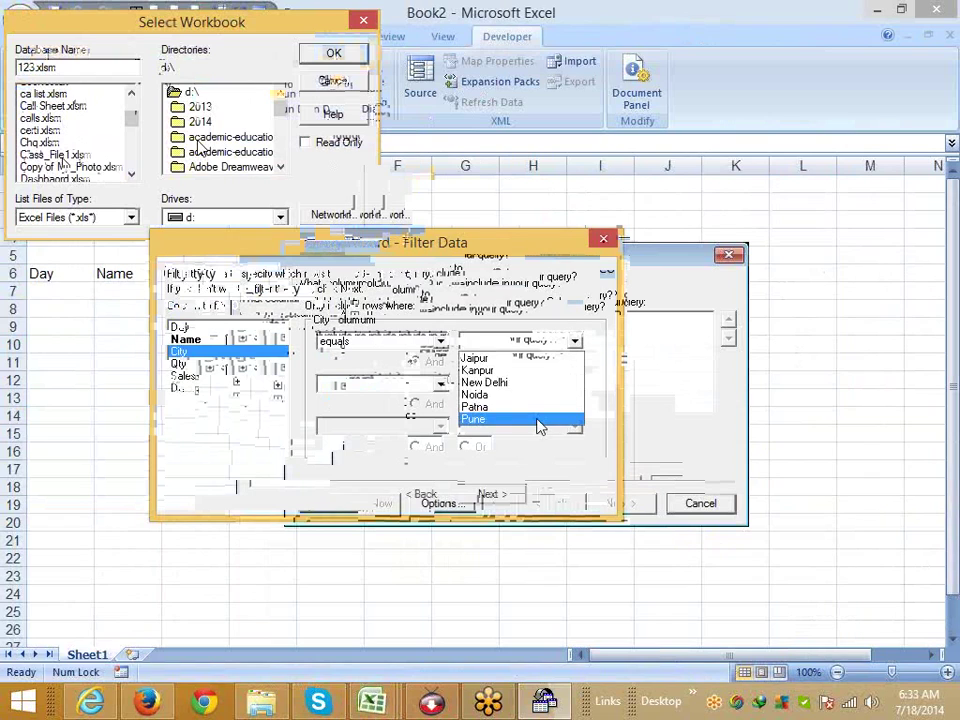
left_click(540, 421)
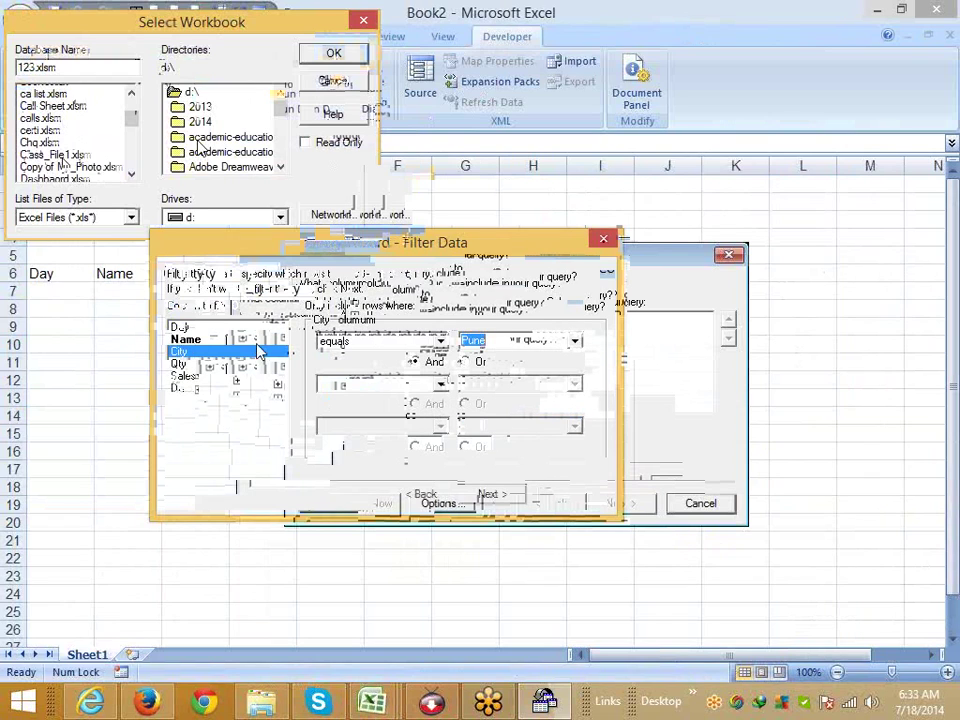
left_click(185, 339)
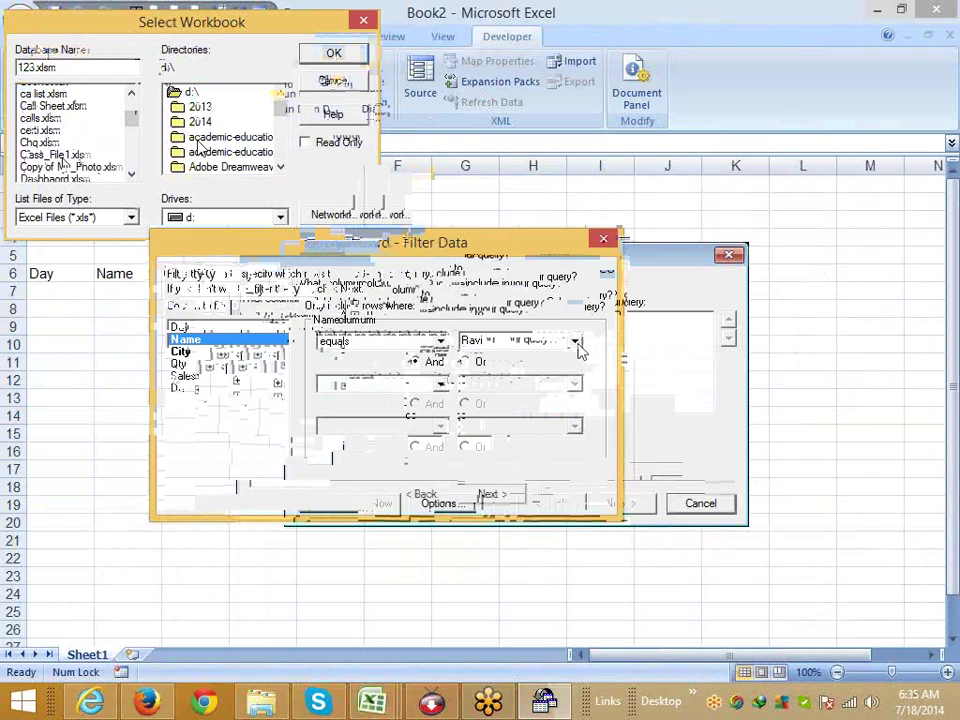
left_click(576, 342)
left_click(205, 353)
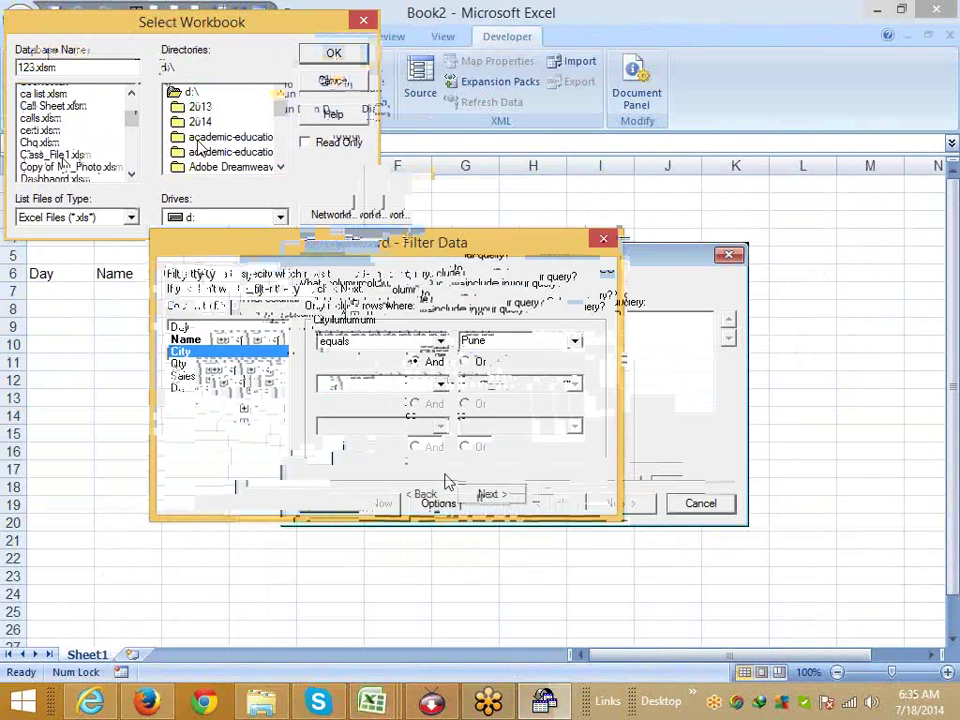
Finish the query without a sort order, returning the data to Excel as a table in the existing worksheet at cell A6.
left_click(488, 495)
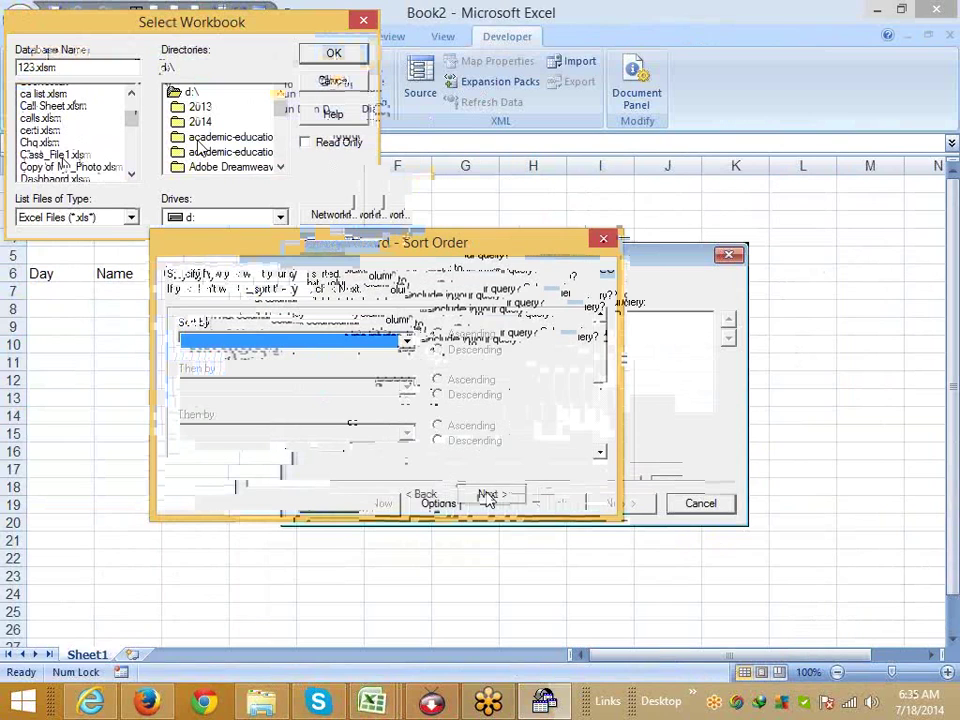
left_click(489, 496)
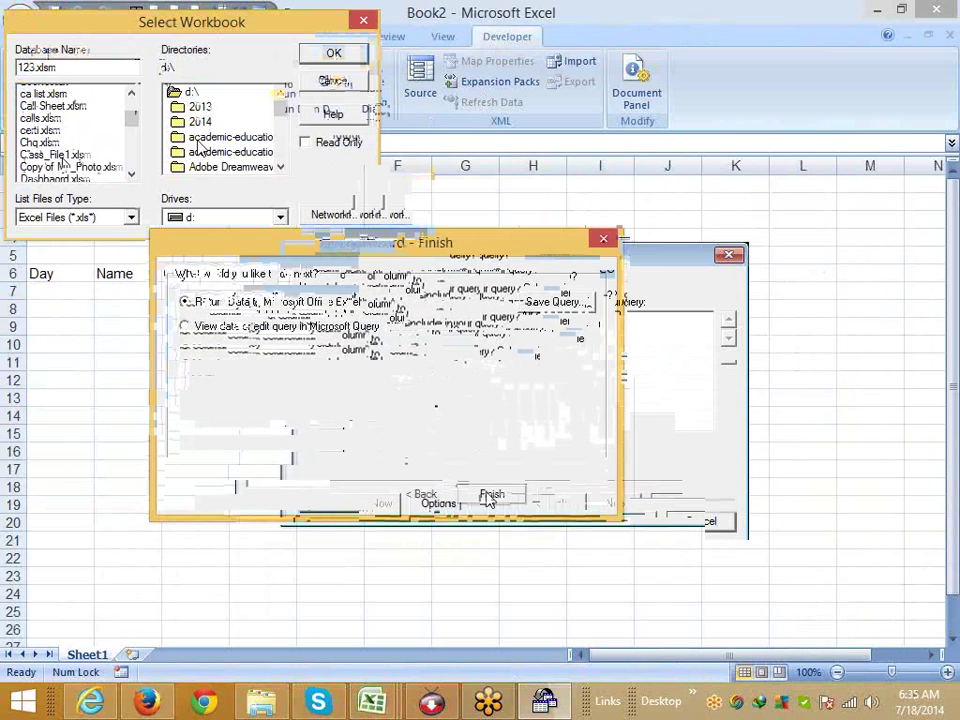
left_click(490, 497)
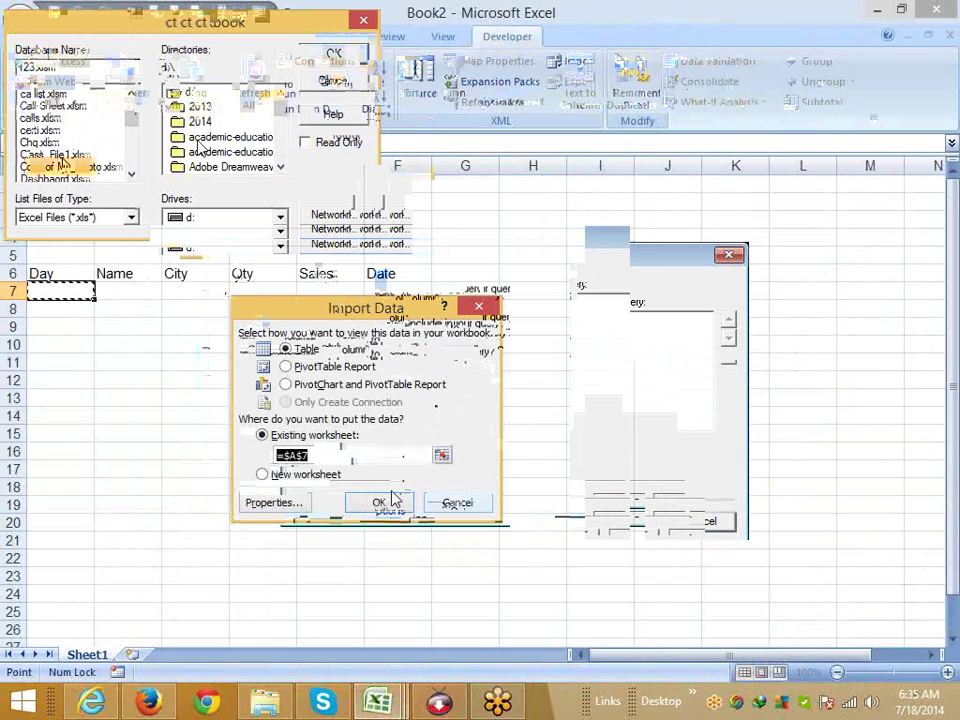
left_click(43, 273)
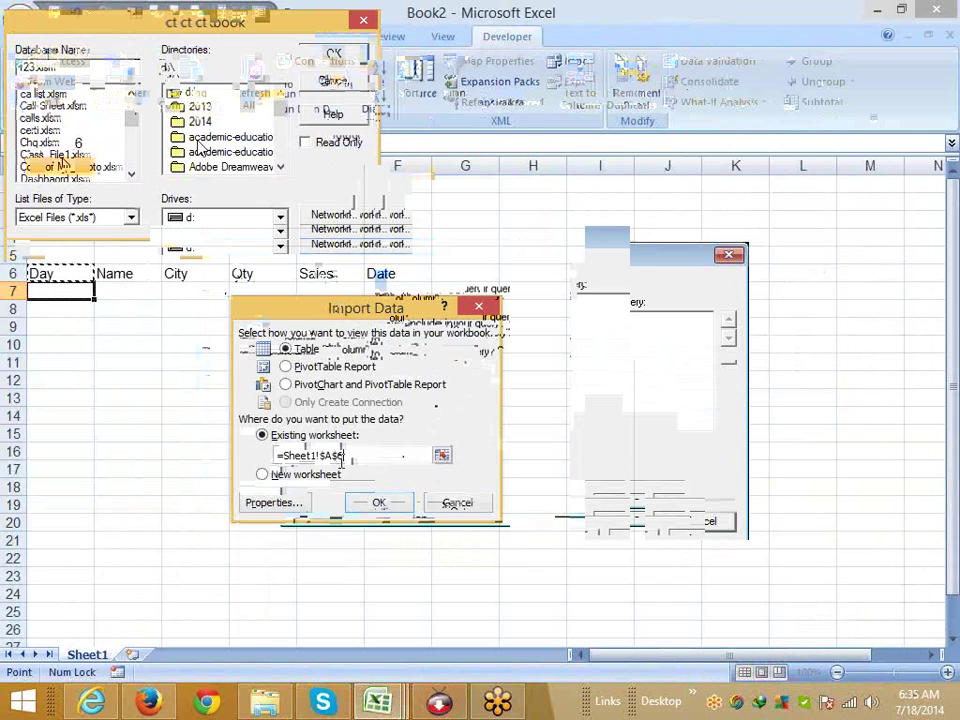
left_click(375, 504)
Move the Name and City labels from G1:H1 to A1:B1 above the imported table.
left_click(418, 273)
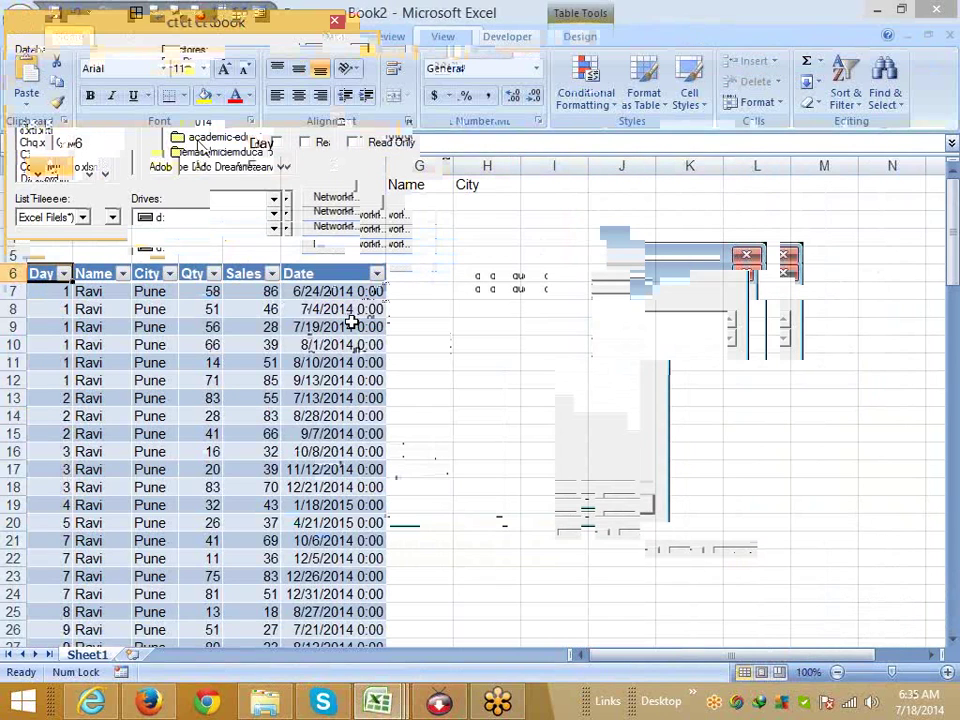
left_click_drag(426, 182, 493, 184)
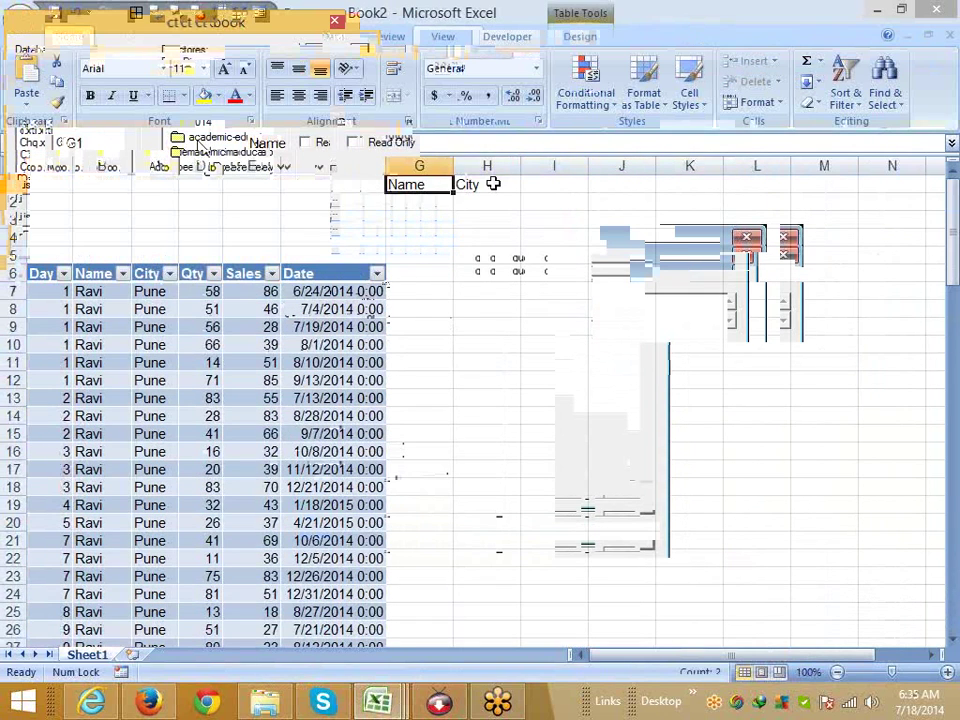
key("ctrl+c")
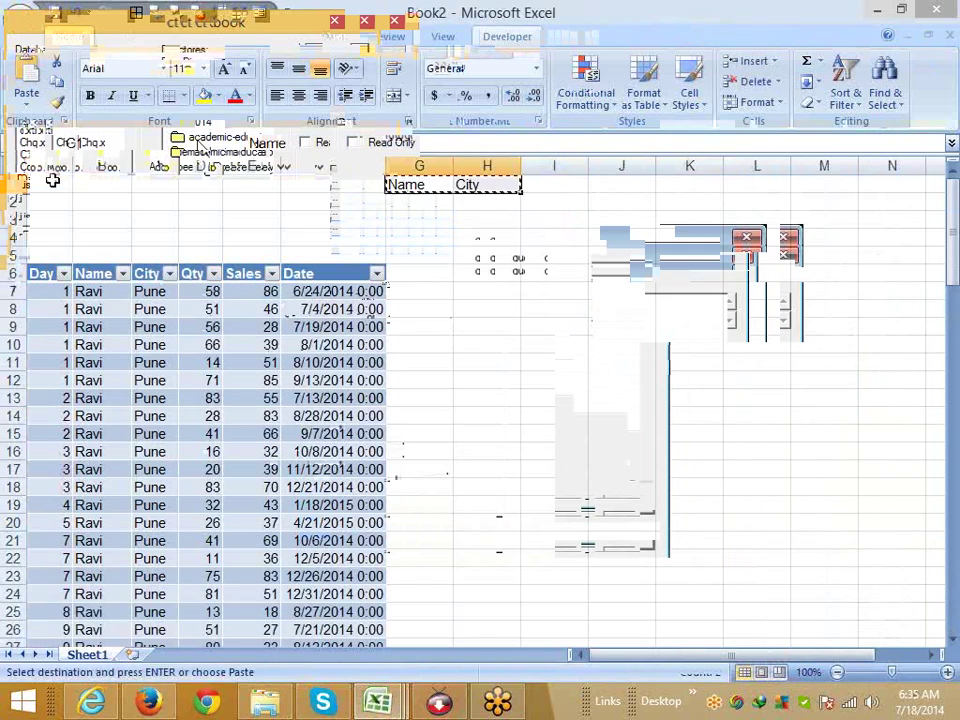
left_click_drag(52, 181, 105, 184)
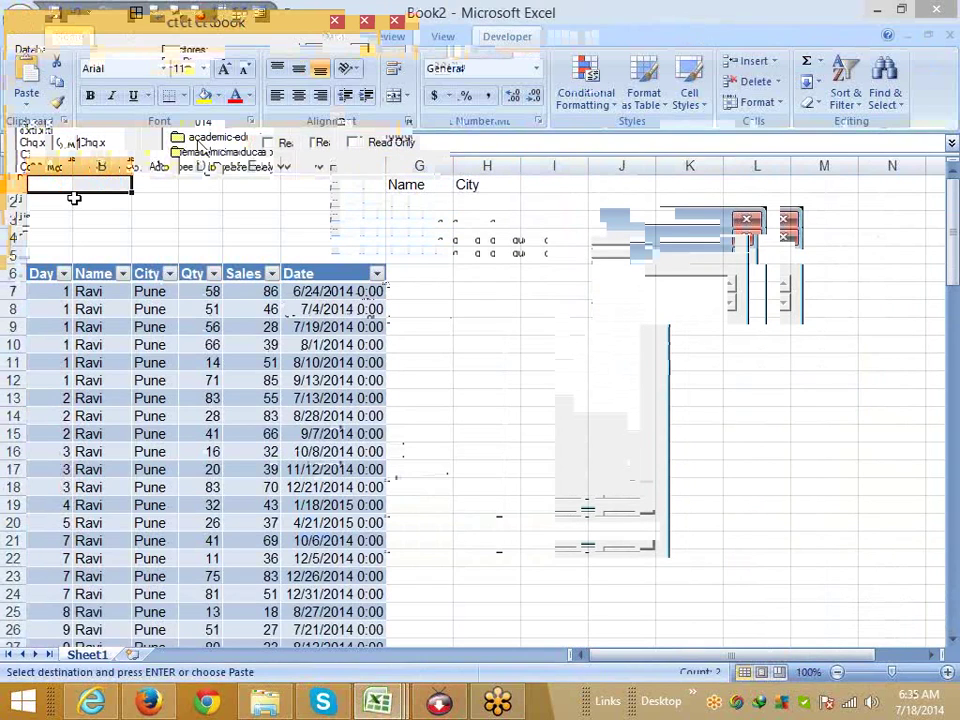
key("Return")
Open the definition properties of the workbook connection Query from Excel Files.
left_click(132, 327)
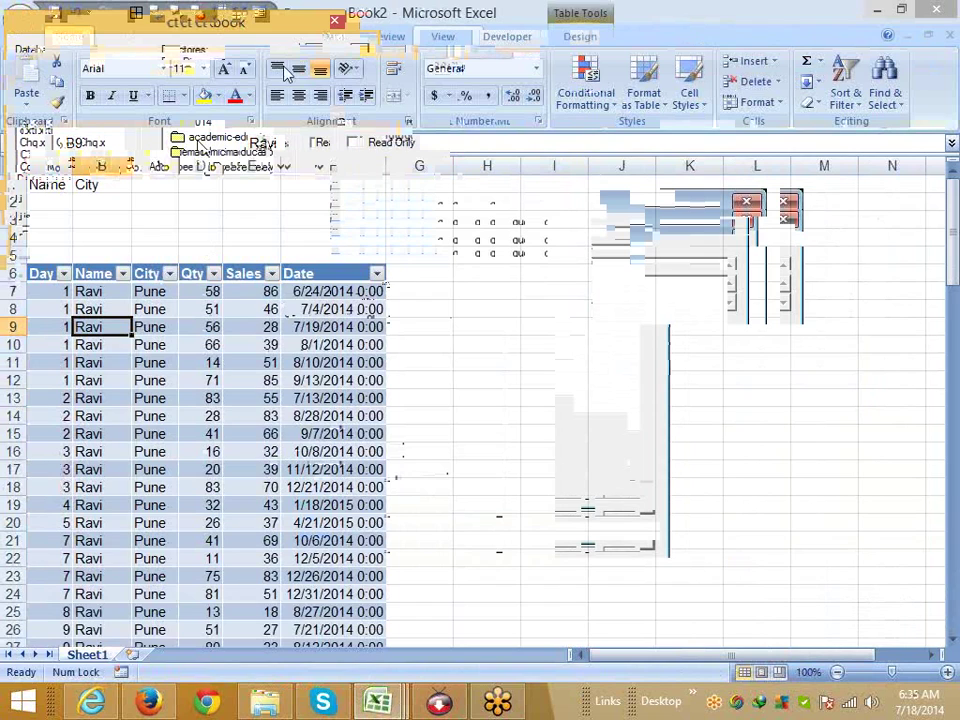
left_click(331, 38)
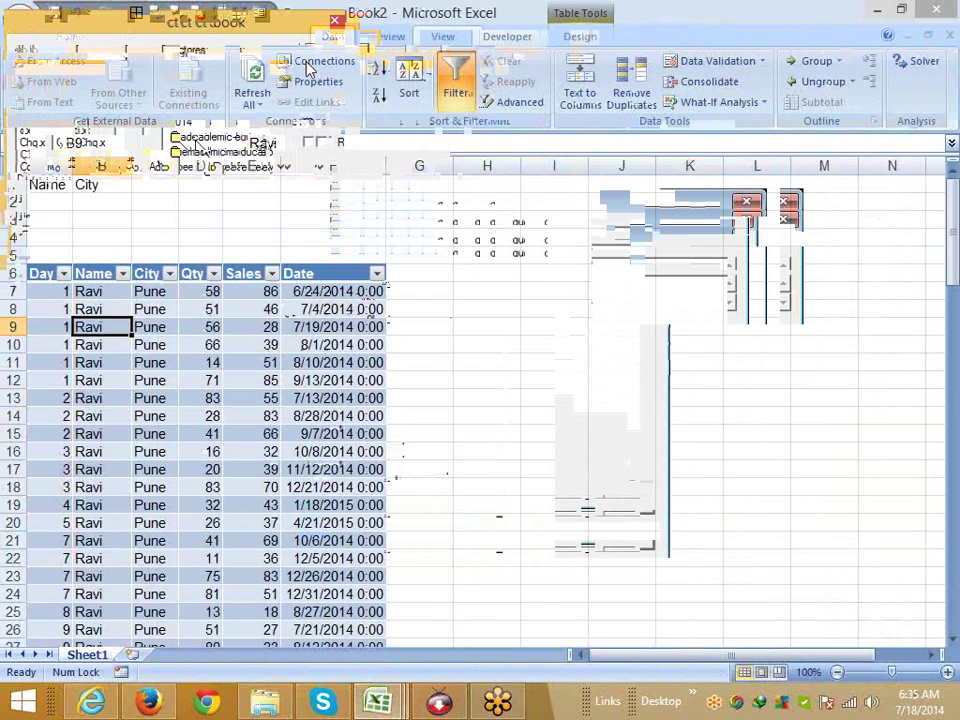
left_click(308, 68)
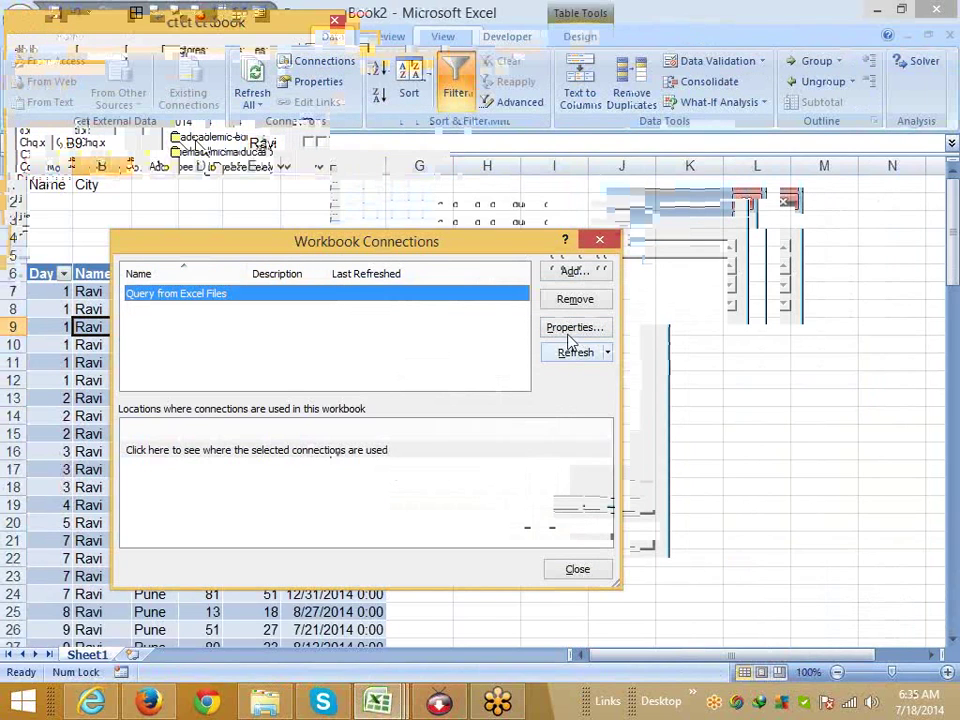
double_click(290, 293)
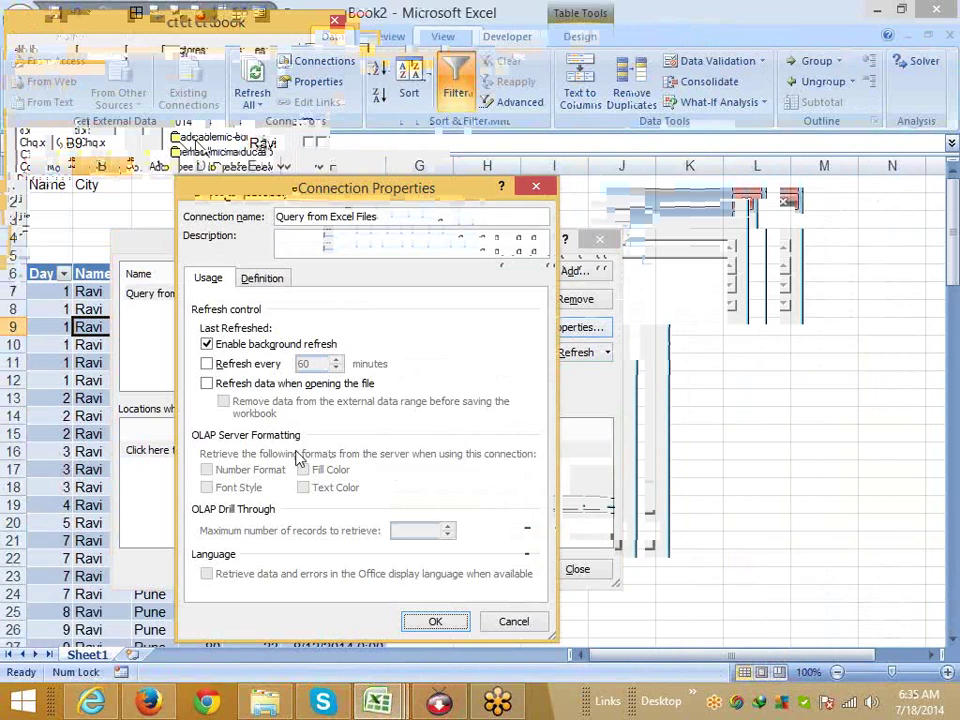
left_click(262, 279)
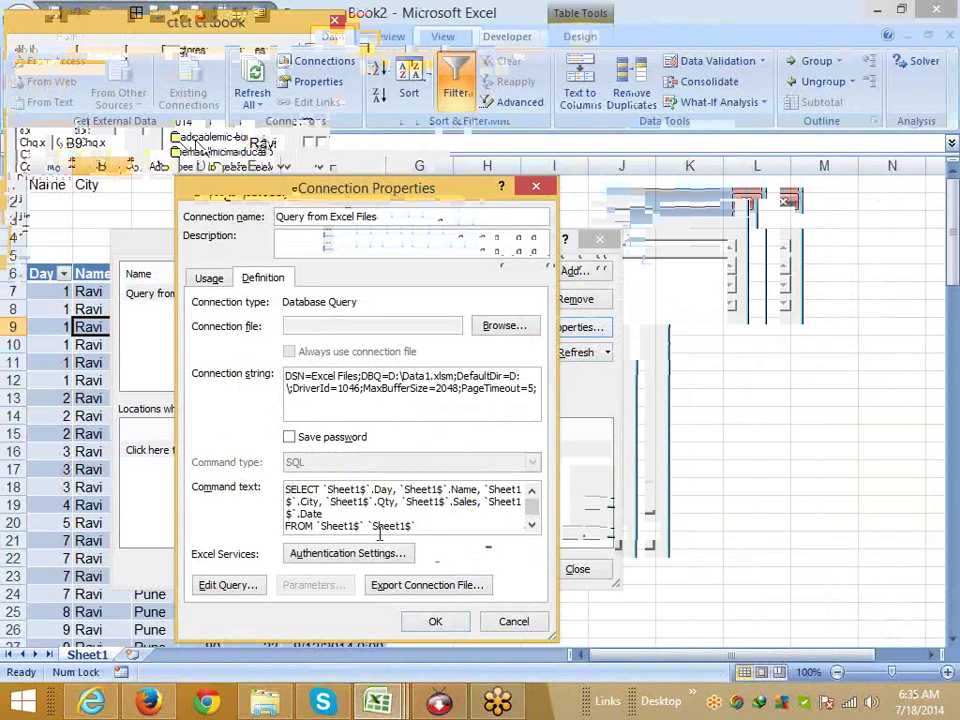
Replace the quoted name in the command text's WHERE clause with a ? parameter, so the condition reads Name=?
left_click_drag(287, 490, 459, 549)
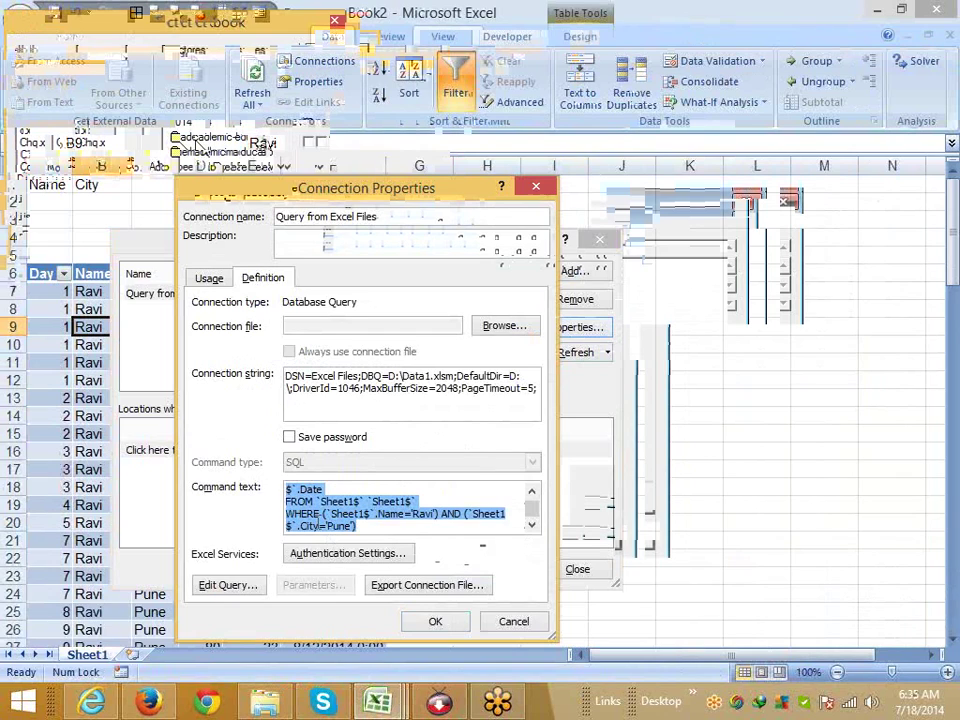
left_click(316, 522)
left_click_drag(302, 514, 316, 489)
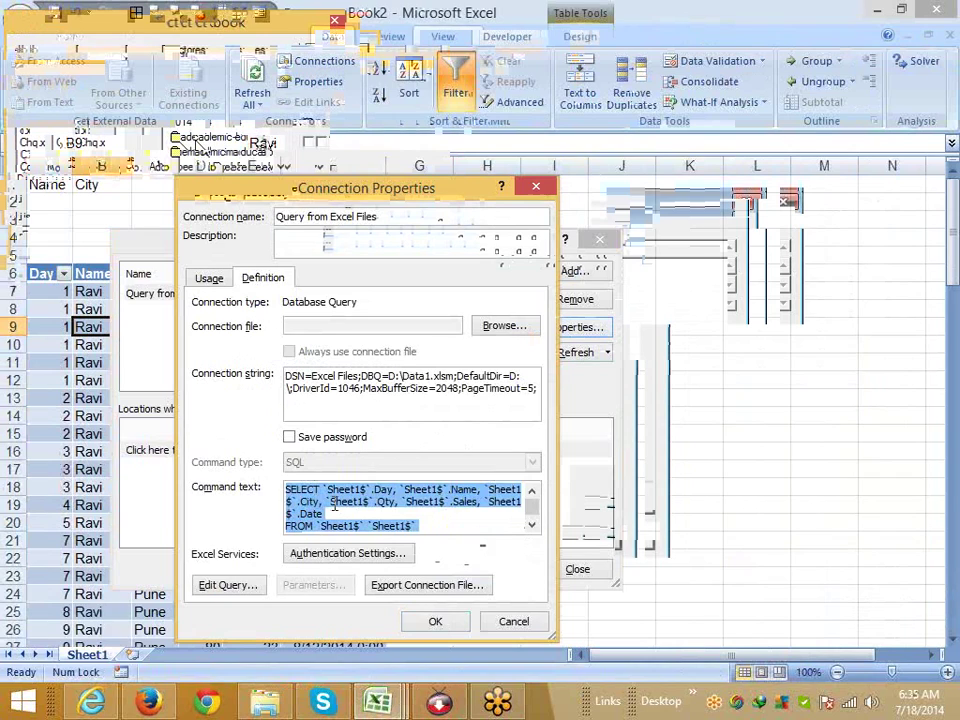
scroll(334, 506, "down", 1)
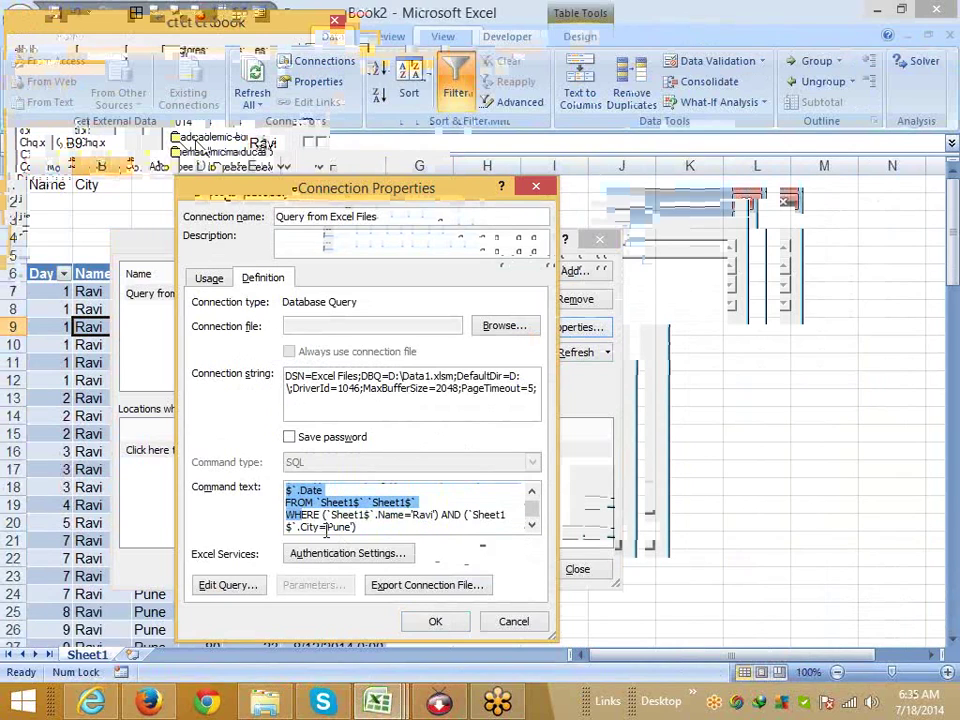
left_click(513, 518)
key("Delete")
key("Delete")
key("Delete")
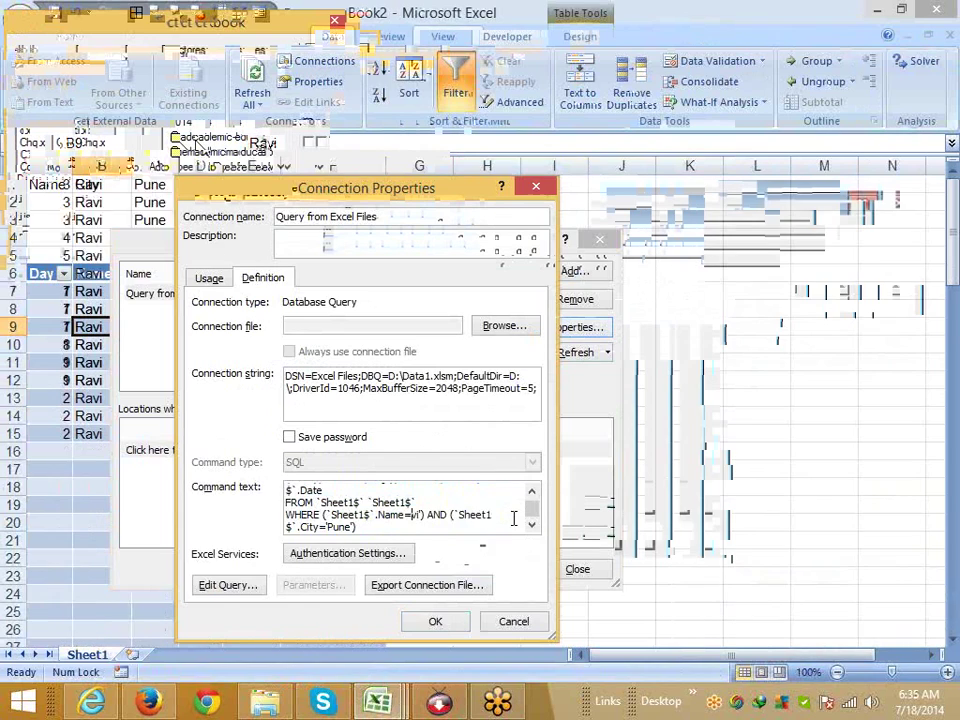
key("Delete")
key("Delete")
key("Delete")
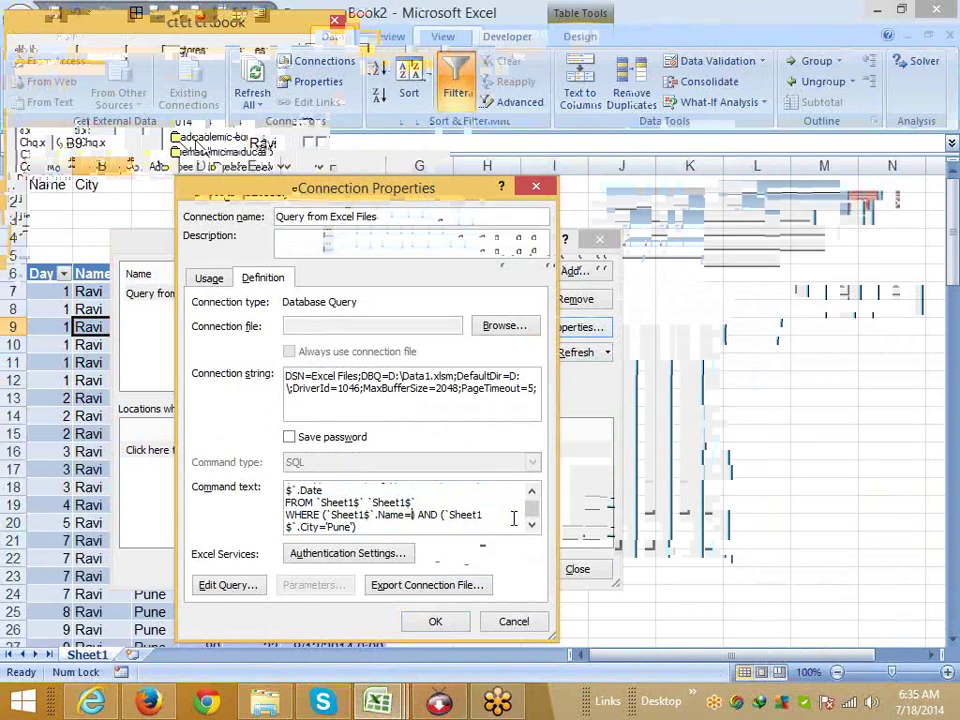
type("?")
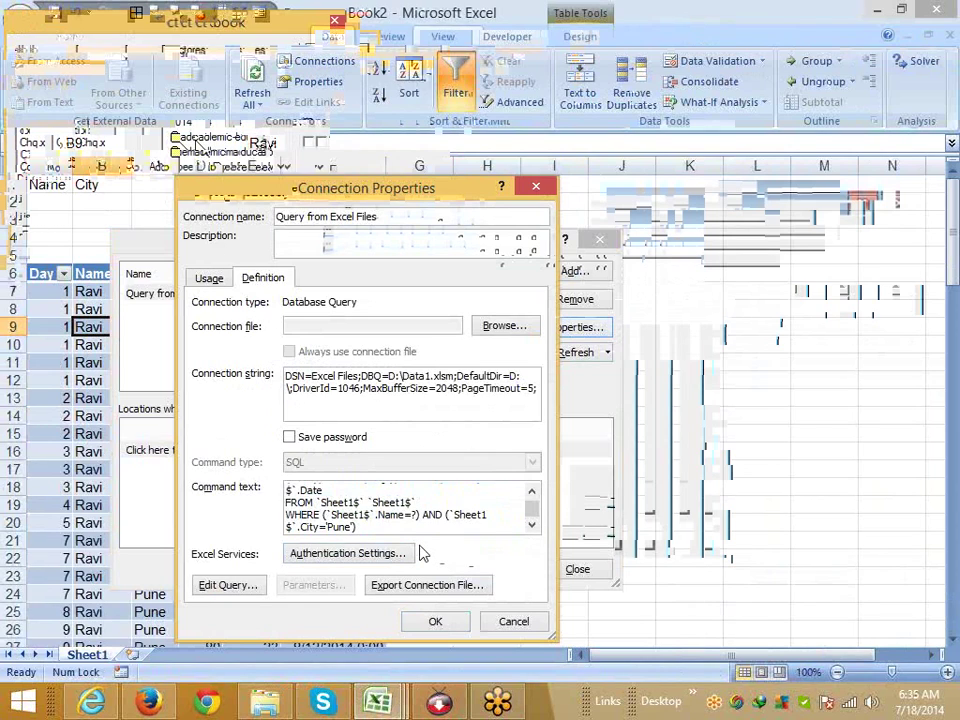
Replace 'Pune' in the WHERE clause's City condition with a ? parameter and apply the connection changes.
key("Delete")
key("Delete")
key("Delete")
key("Delete")
key("Delete")
key("Delete")
key("Delete")
type(")?")
left_click(424, 621)
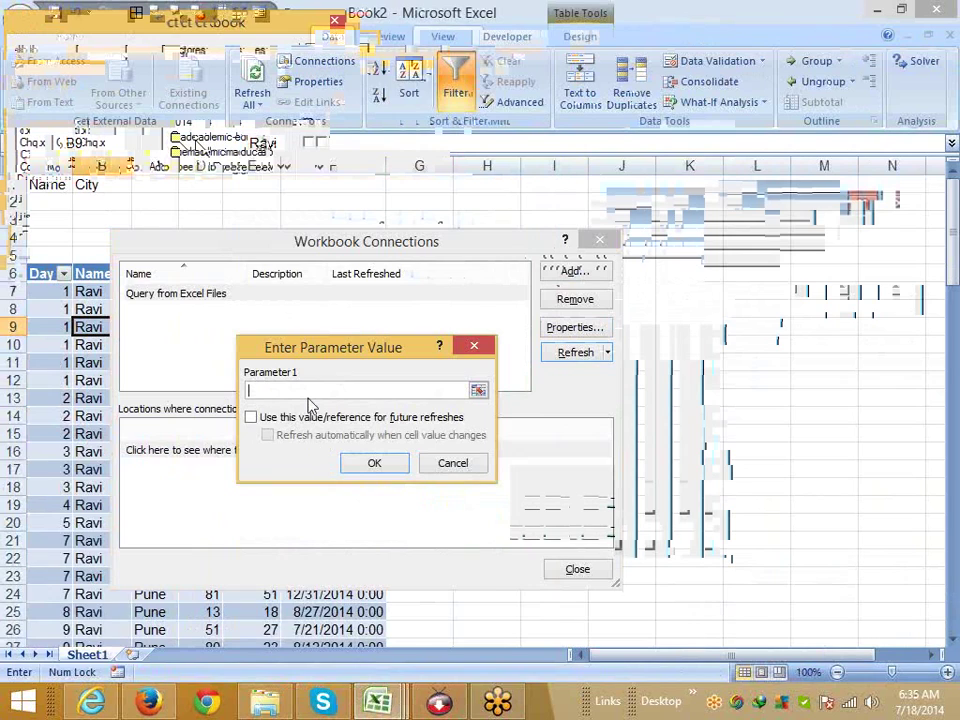
Link Parameter1 to cell A2, using the reference for future refreshes and refreshing automatically when the cell value changes.
left_click(251, 417)
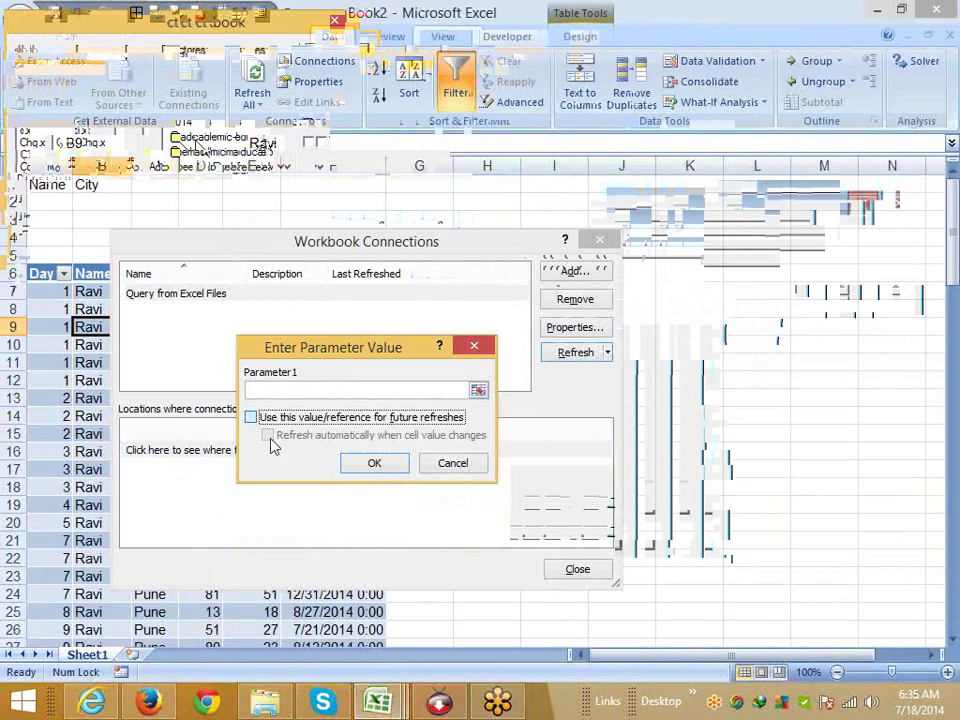
left_click(268, 435)
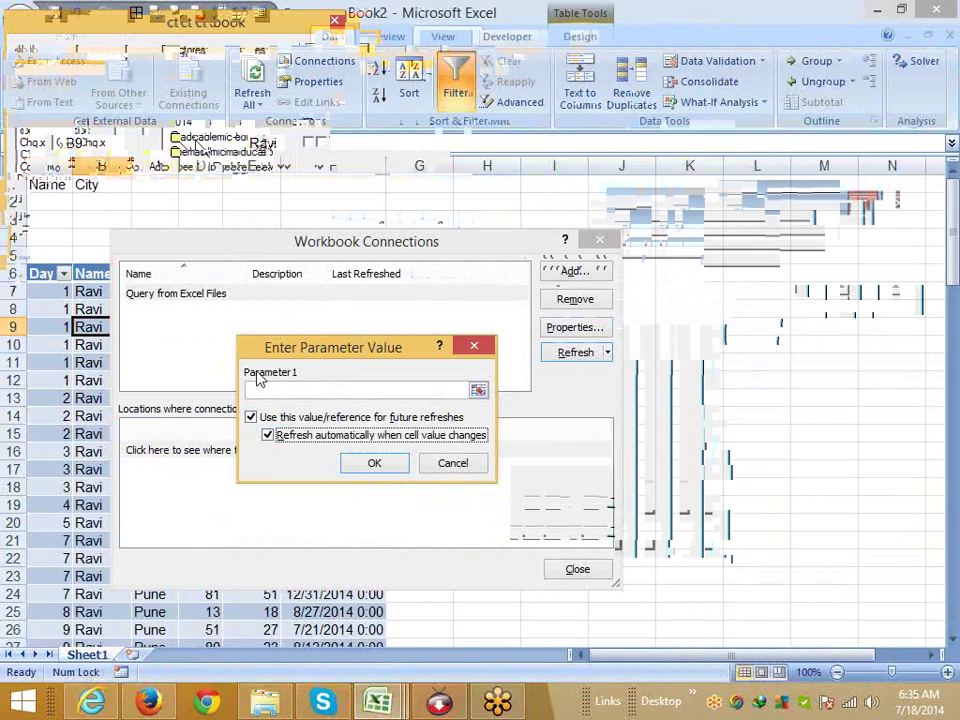
left_click(51, 199)
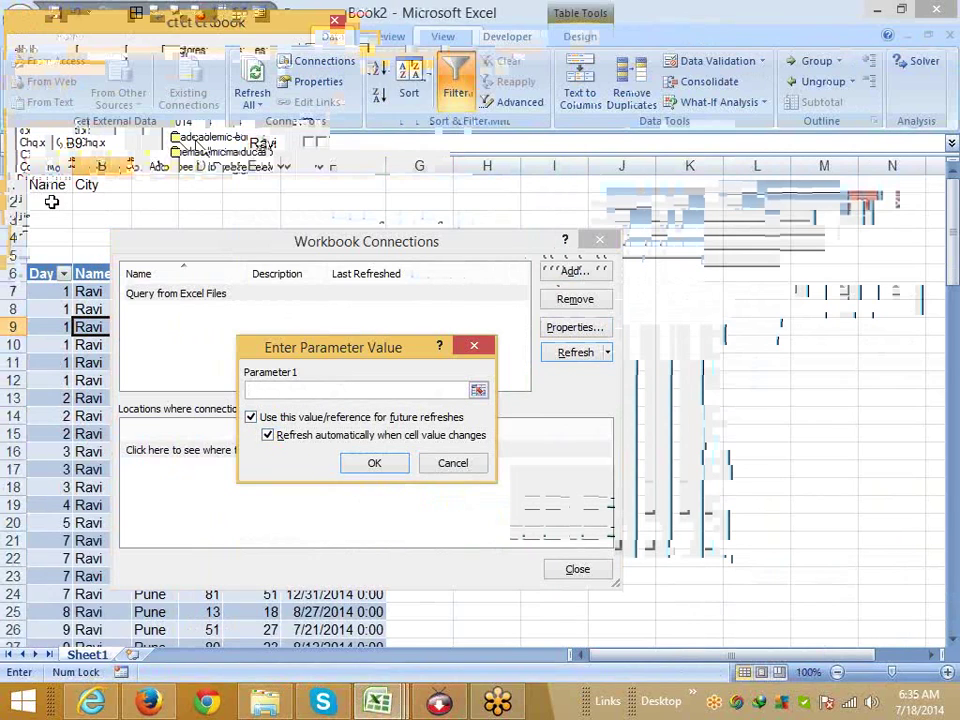
left_click(376, 465)
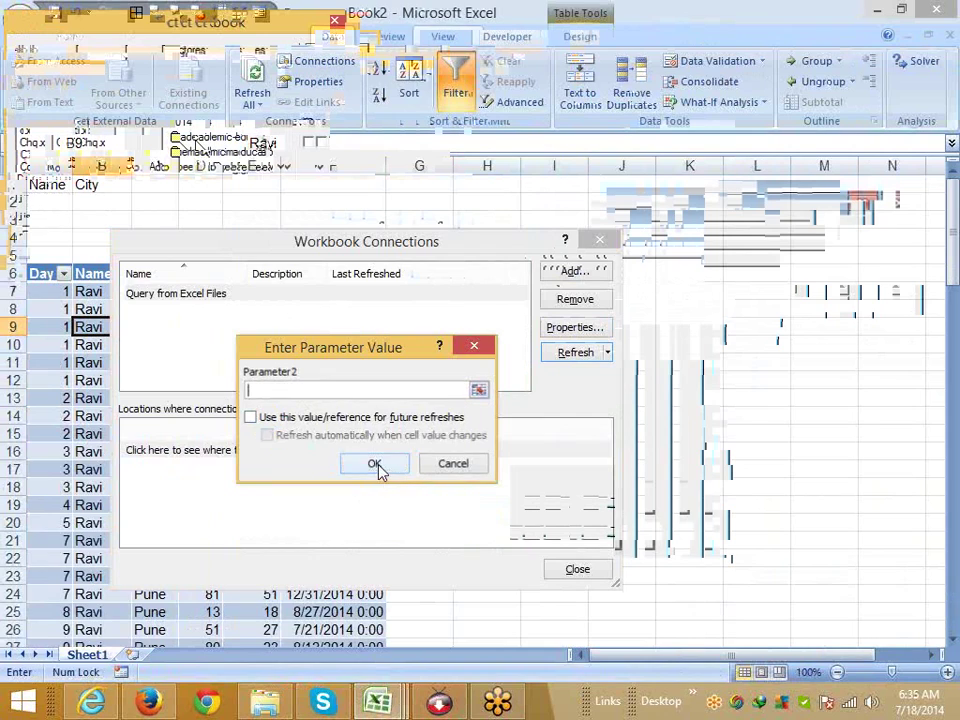
Link Parameter2 to cell B2 below City, using the reference for future refreshes with automatic refresh on cell changes.
left_click(251, 417)
left_click(268, 435)
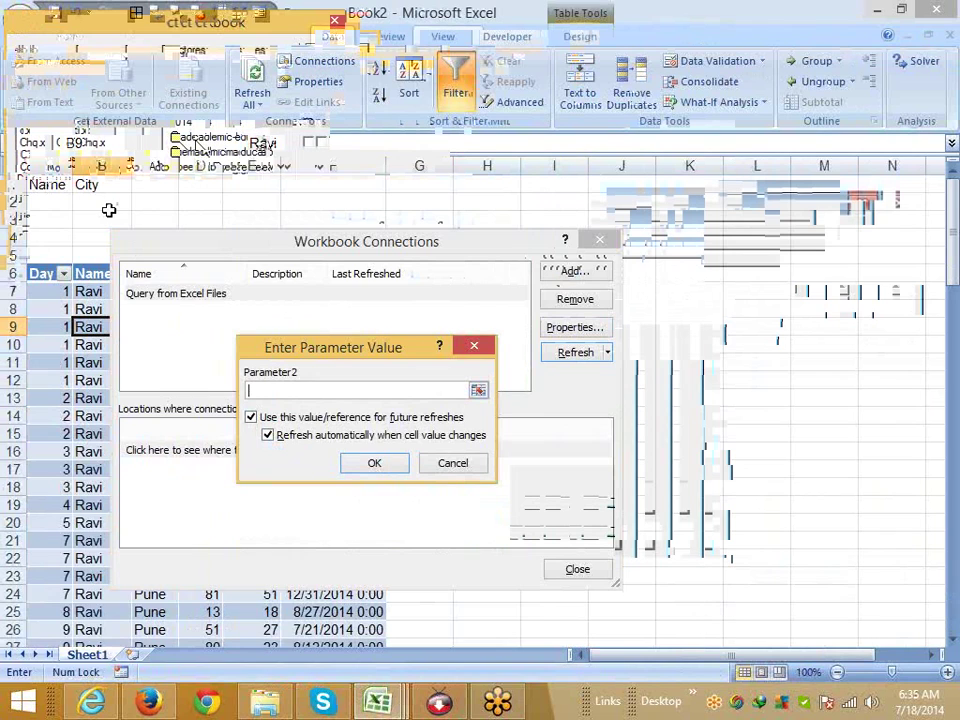
left_click(375, 463)
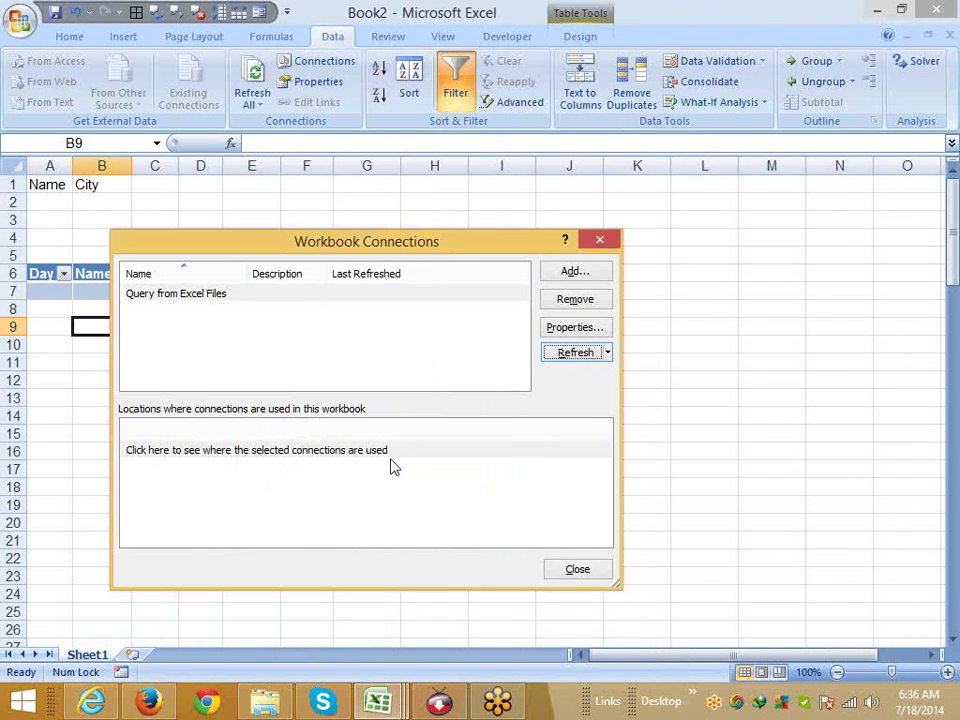
Close the connections list, then enter a person's name in cell A2 and New Delhi in cell B2 as query parameters.
left_click(577, 569)
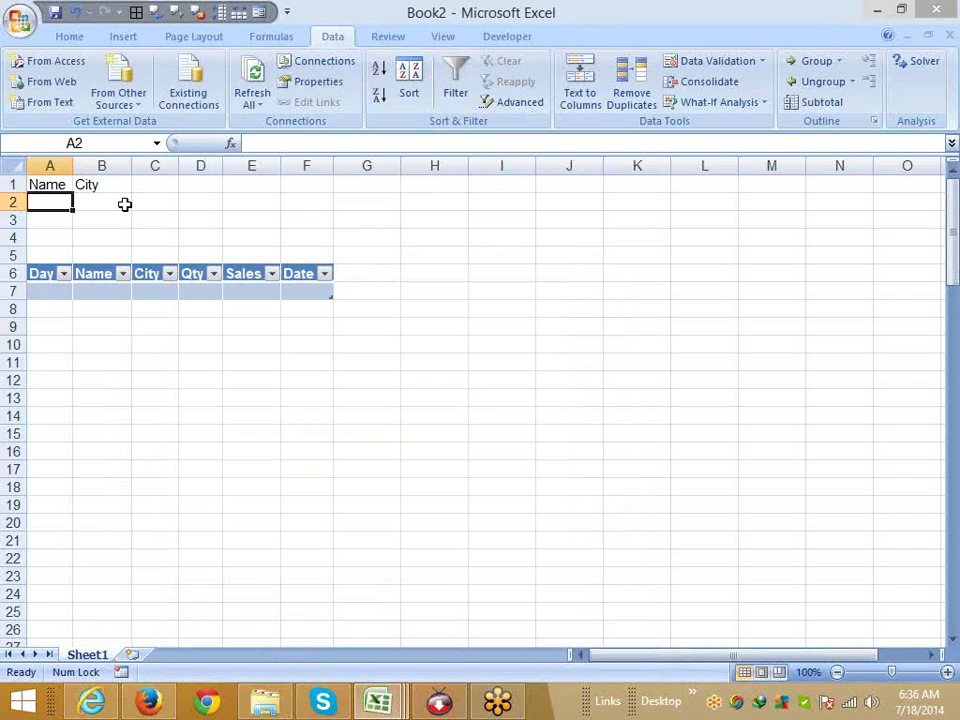
type("Ra")
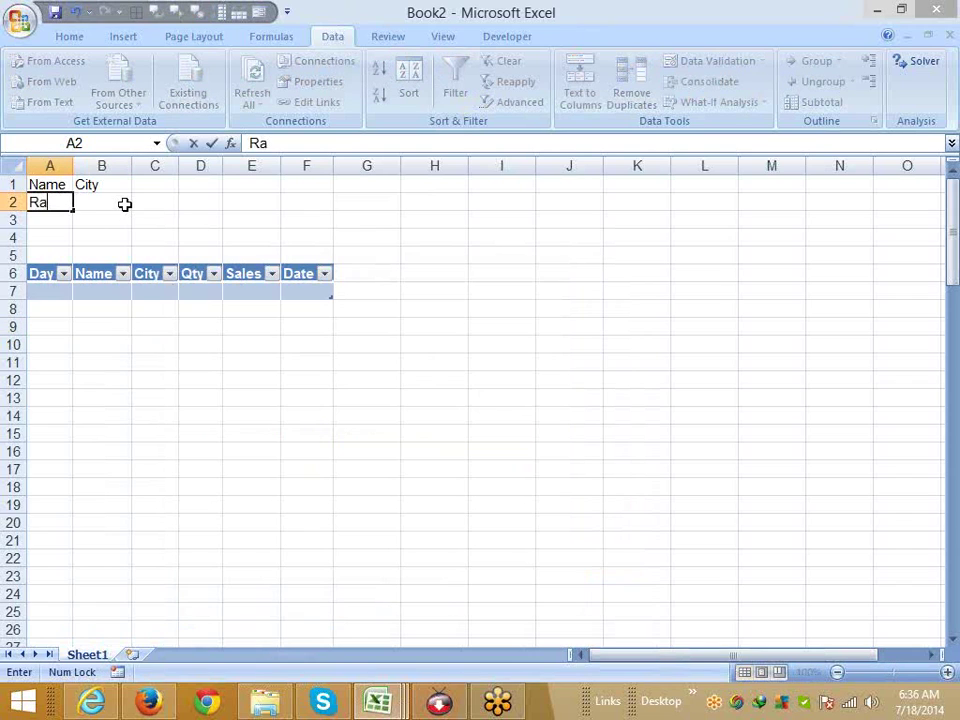
type("vi")
key("Return")
left_click(124, 203)
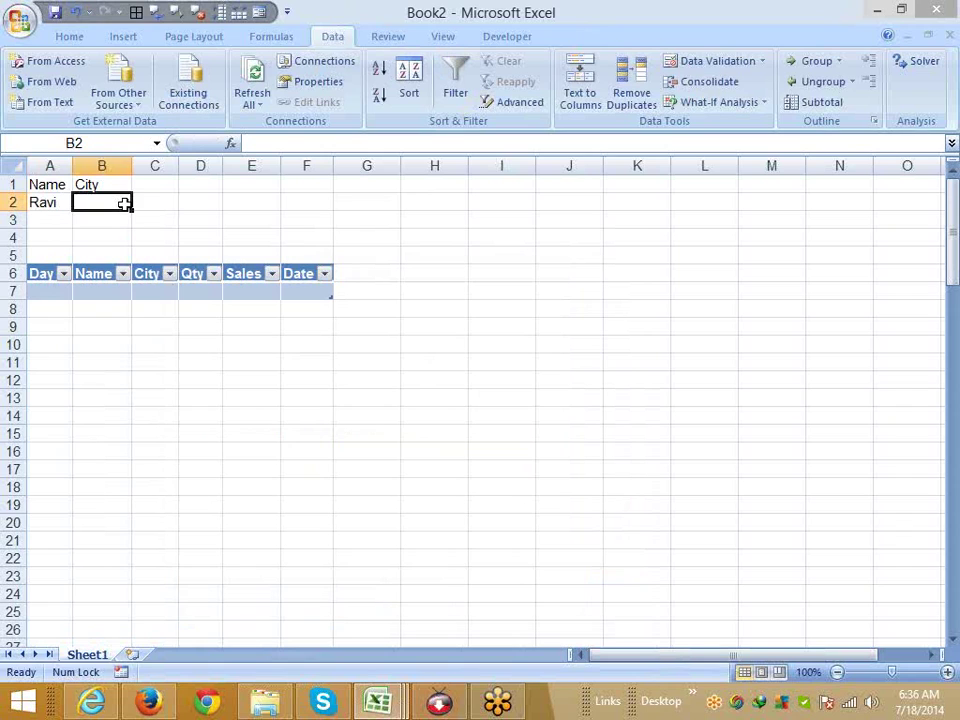
type("New")
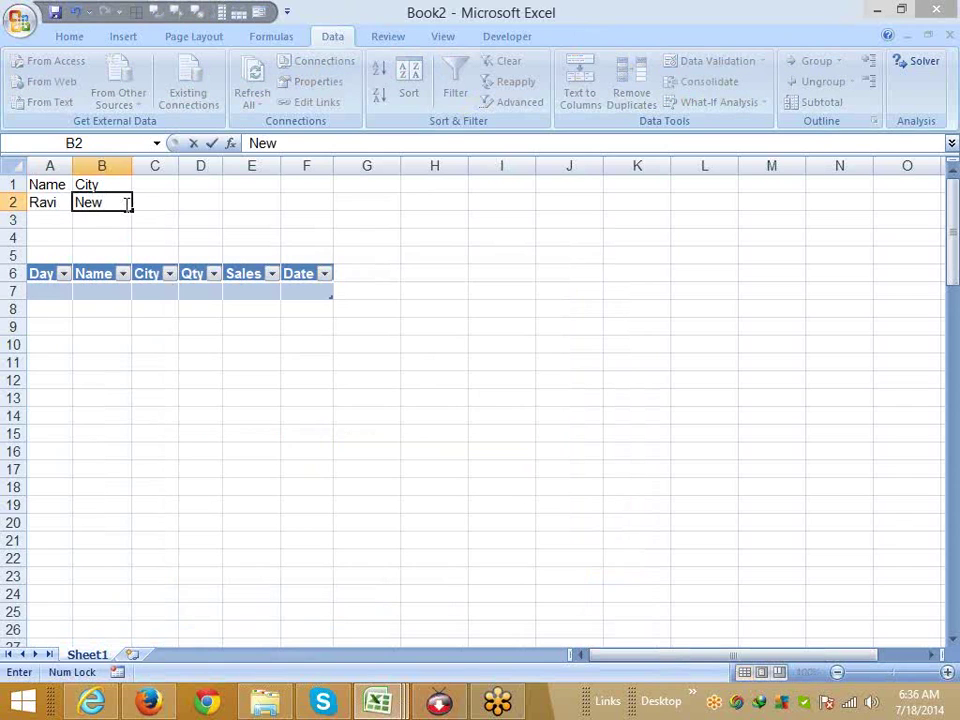
type(" Delhi")
key("Return")
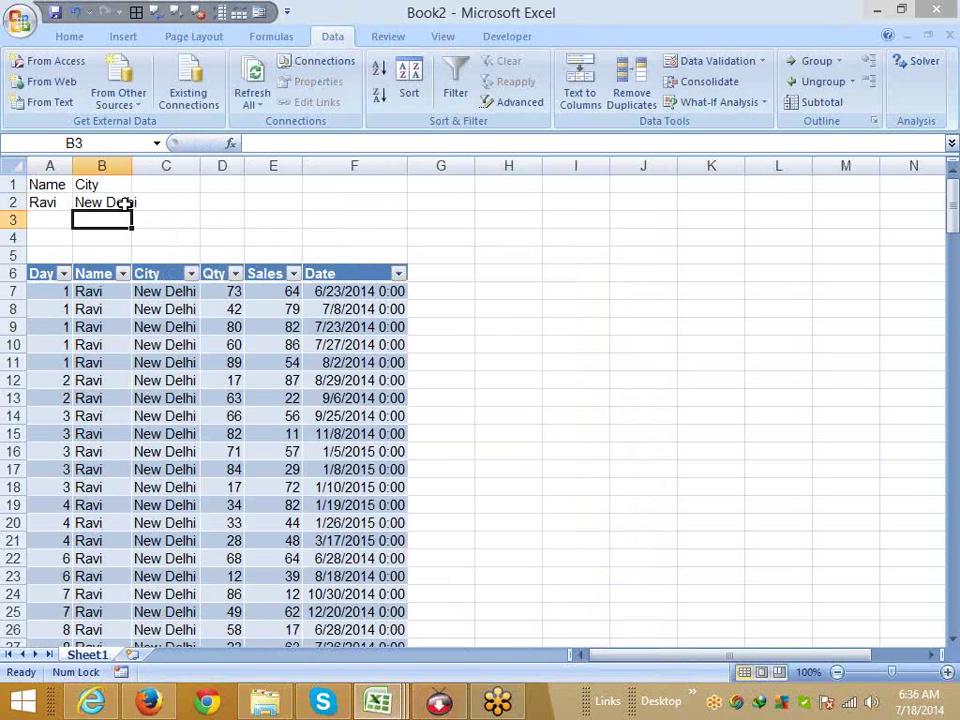
Test the query's automatic refresh by replacing the person's name in cell A2 with two other names in turn.
key("Up")
key("Left")
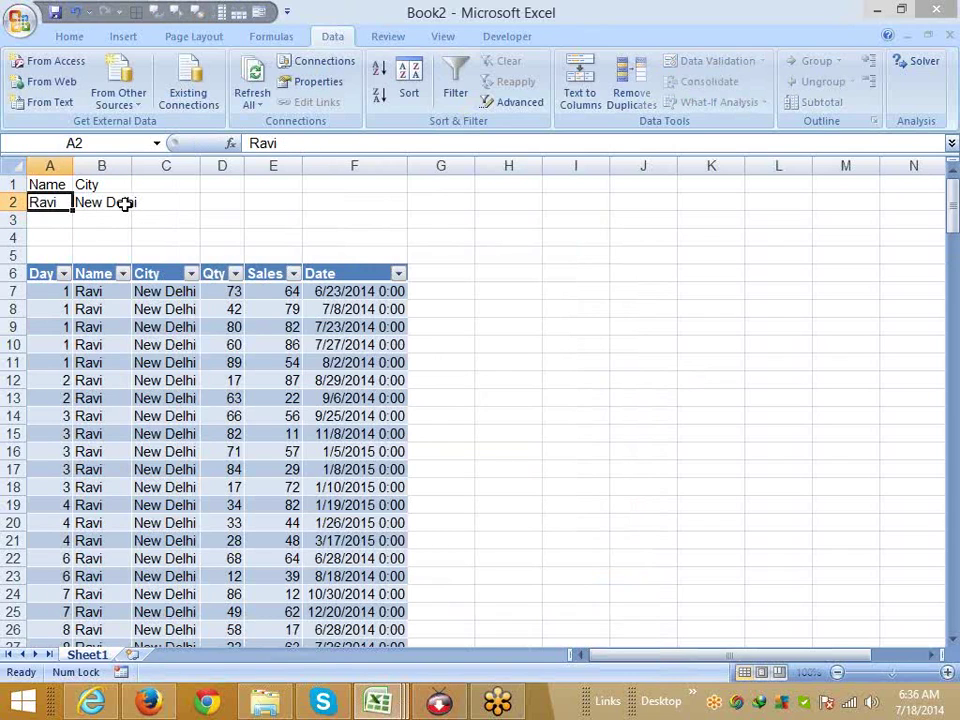
type("Puneet")
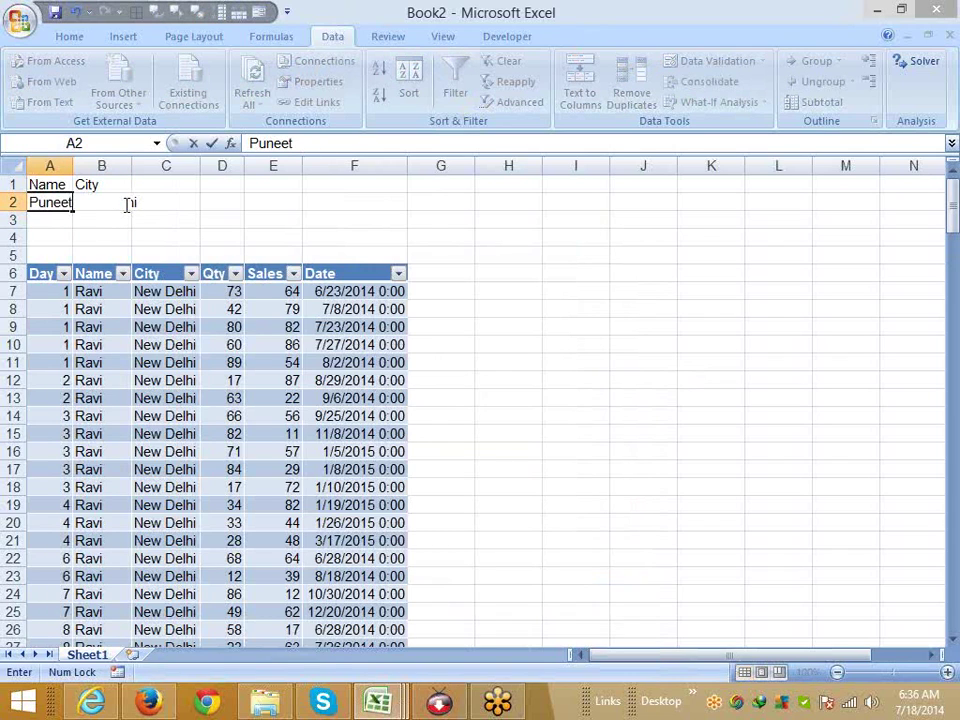
key("Return")
key("Up")
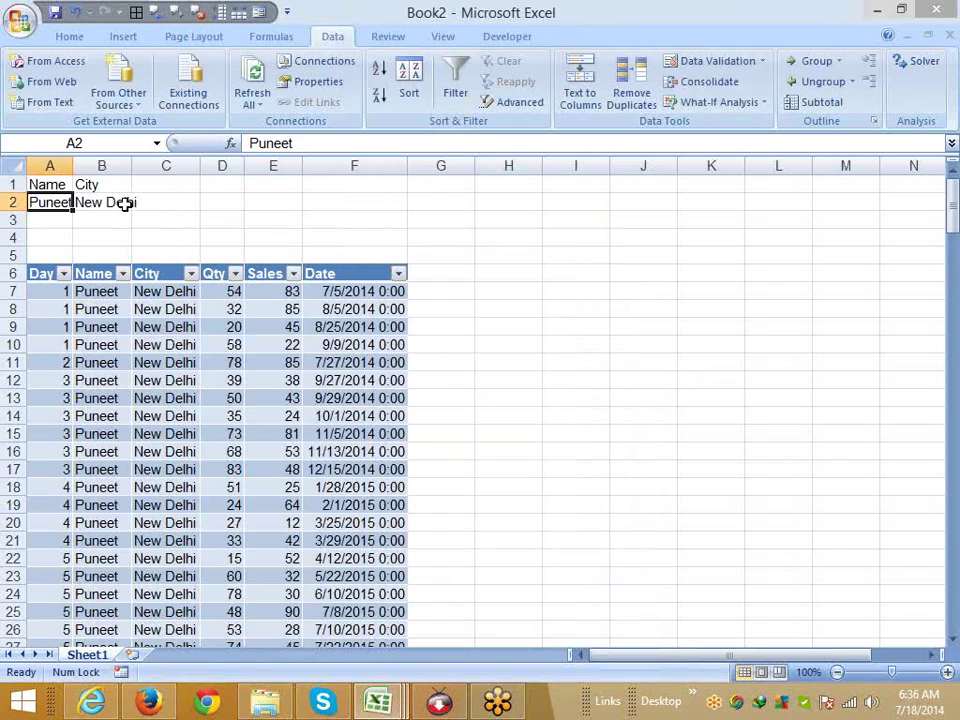
type("Inder")
key("Return")
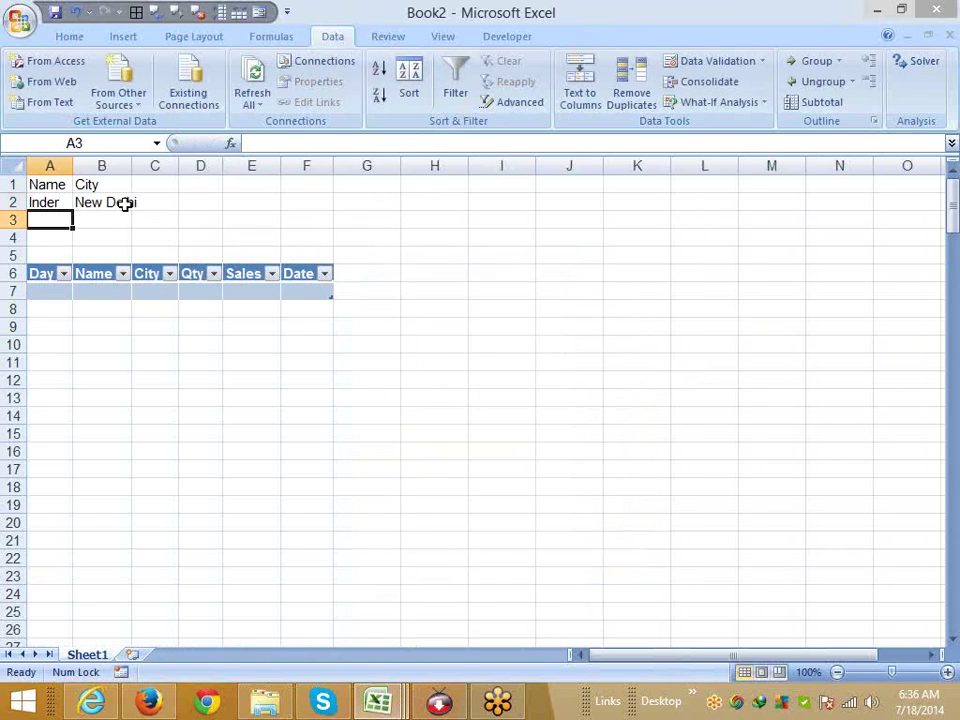
key("Up")
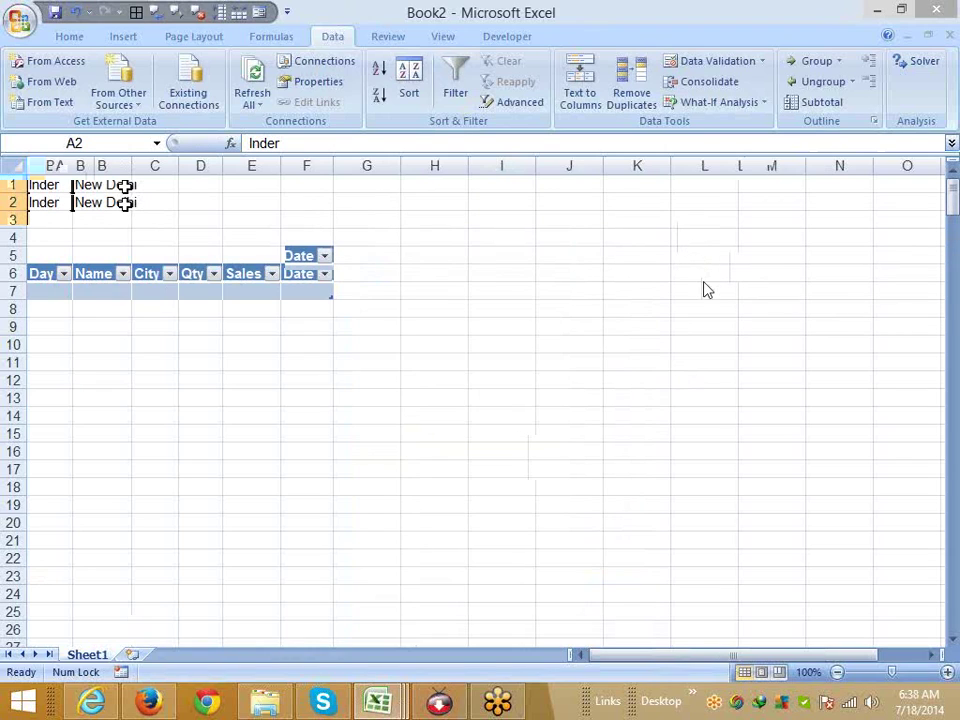
Sketch the beginning of a flowchart over the sheet with the pen: a Start box connected down to an Input box.
mouse_move(176, 216)
left_mouse_down()
mouse_move(176, 274)
mouse_move(313, 250)
left_mouse_up()
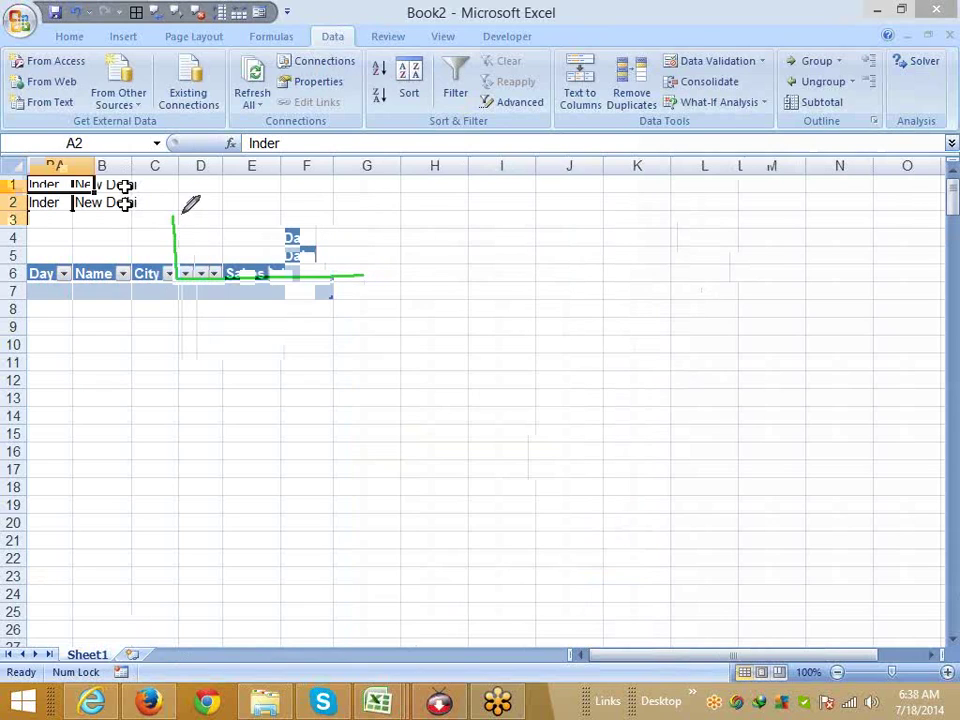
left_click_drag(174, 214, 375, 262)
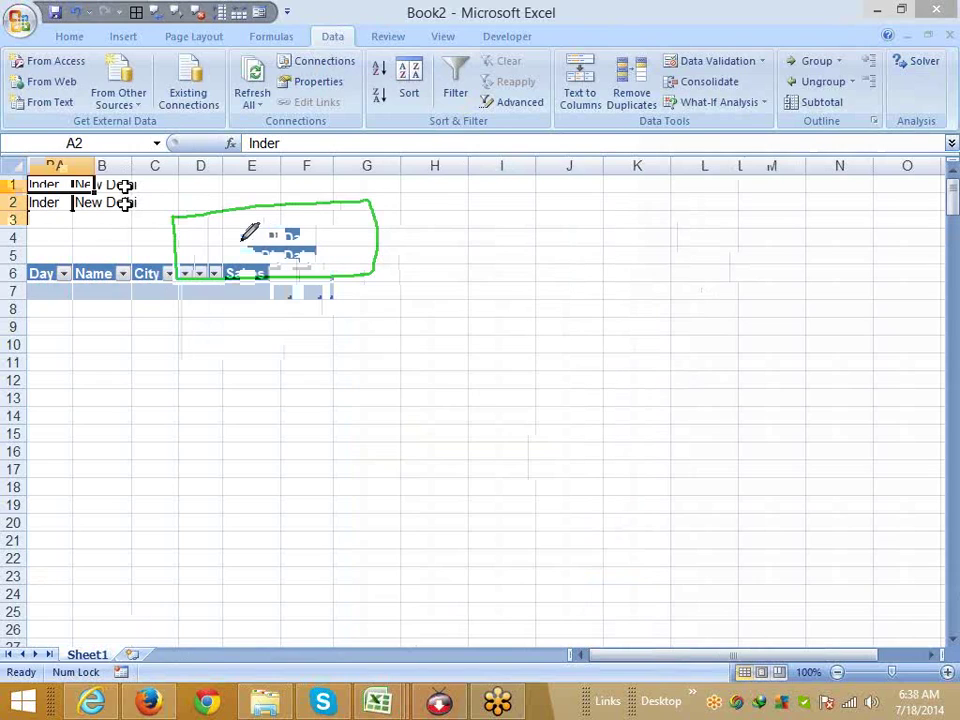
mouse_move(262, 236)
left_mouse_down()
mouse_move(242, 254)
mouse_move(300, 257)
mouse_move(300, 240)
mouse_move(315, 235)
mouse_move(332, 249)
mouse_move(343, 231)
mouse_move(283, 274)
mouse_move(275, 340)
left_mouse_up()
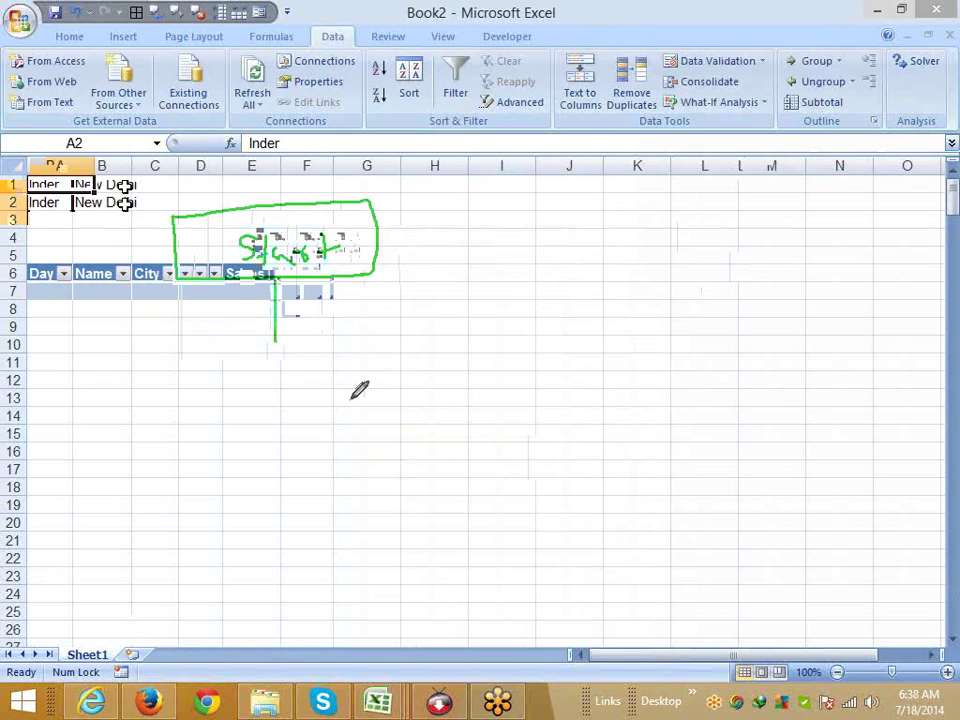
mouse_move(208, 354)
left_mouse_down()
mouse_move(345, 398)
mouse_move(200, 410)
left_mouse_up()
mouse_move(238, 373)
left_mouse_down()
mouse_move(238, 384)
mouse_move(268, 369)
mouse_move(310, 377)
left_mouse_up()
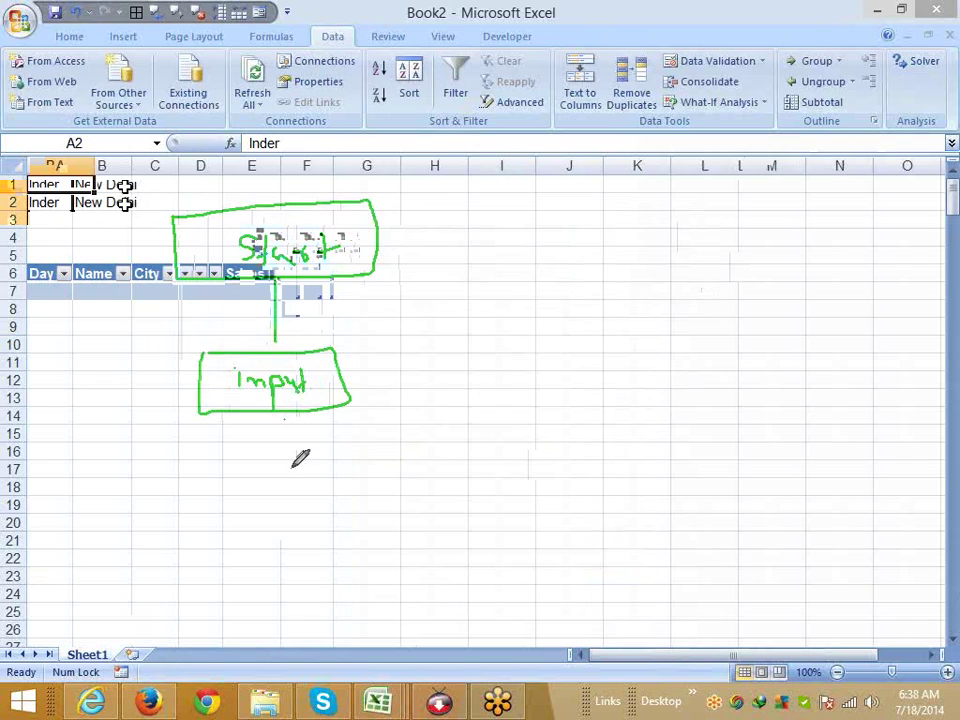
Draw a decision diamond below the Input box, branching to a process box on one side and a smaller diamond on the other.
mouse_move(287, 420)
left_mouse_down()
mouse_move(290, 468)
mouse_move(338, 462)
left_mouse_up()
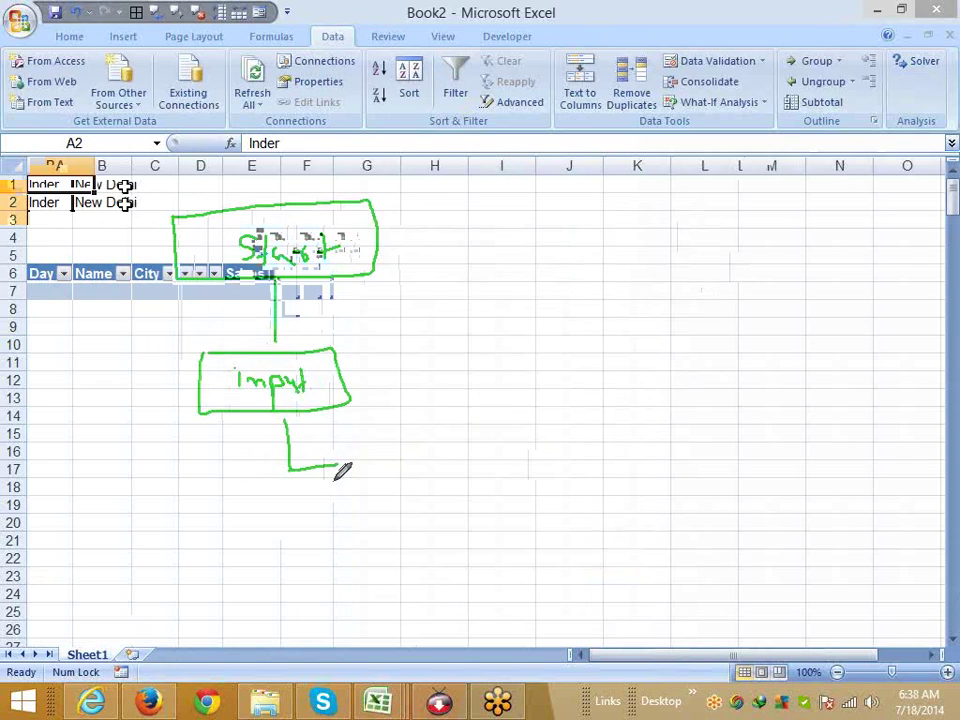
mouse_move(301, 565)
left_mouse_down()
mouse_move(333, 482)
mouse_move(393, 561)
mouse_move(306, 566)
left_mouse_up()
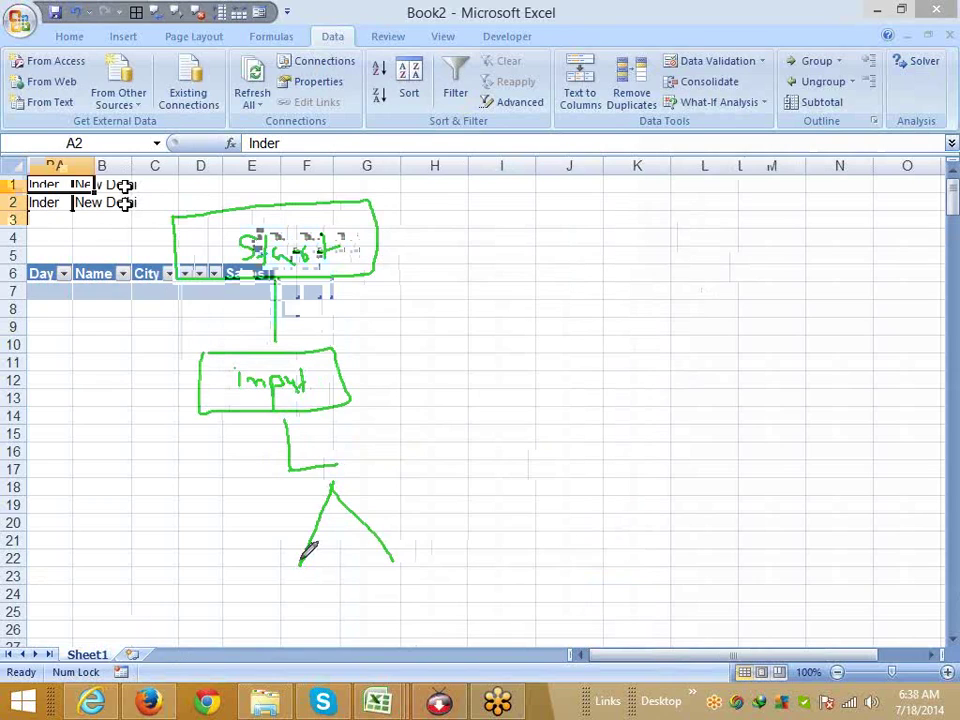
mouse_move(392, 559)
left_mouse_down()
mouse_move(358, 610)
mouse_move(330, 605)
mouse_move(302, 567)
left_mouse_up()
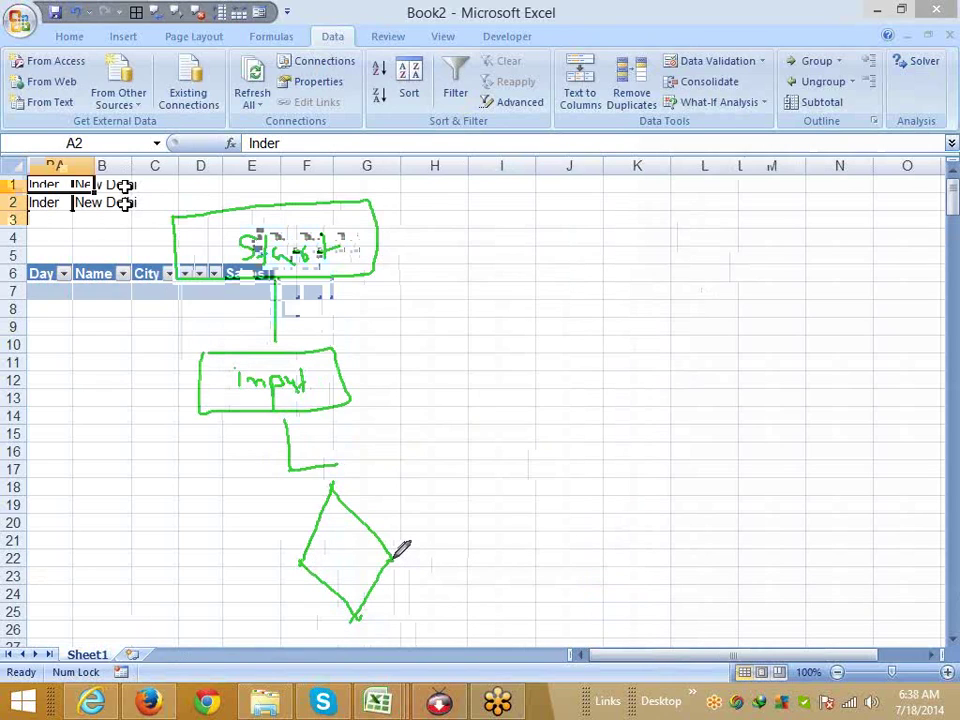
left_click_drag(394, 559, 494, 559)
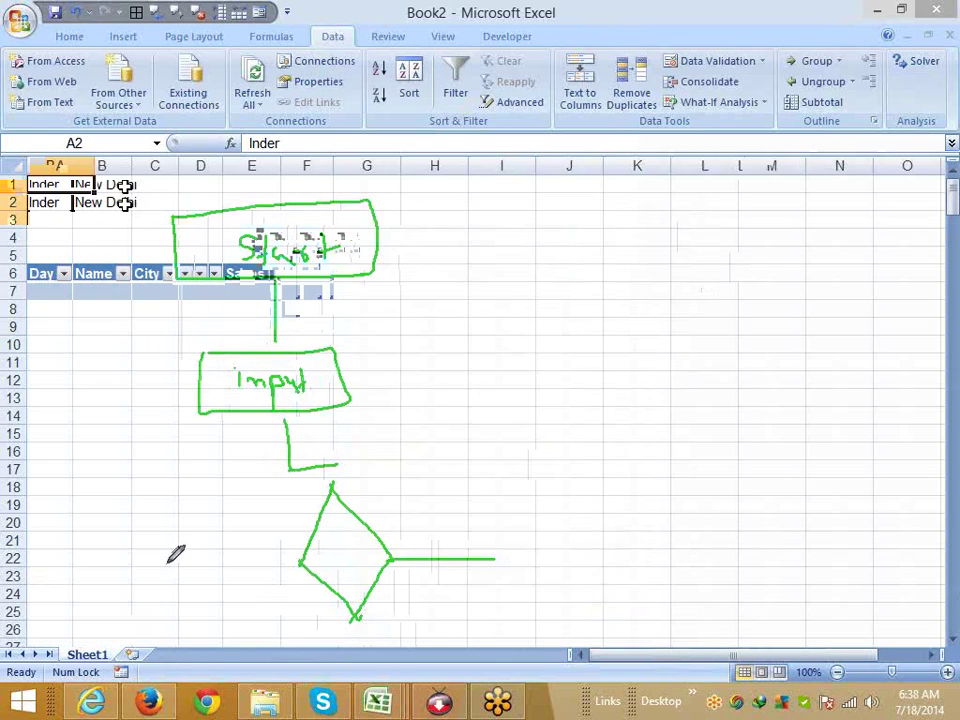
left_click_drag(167, 563, 300, 563)
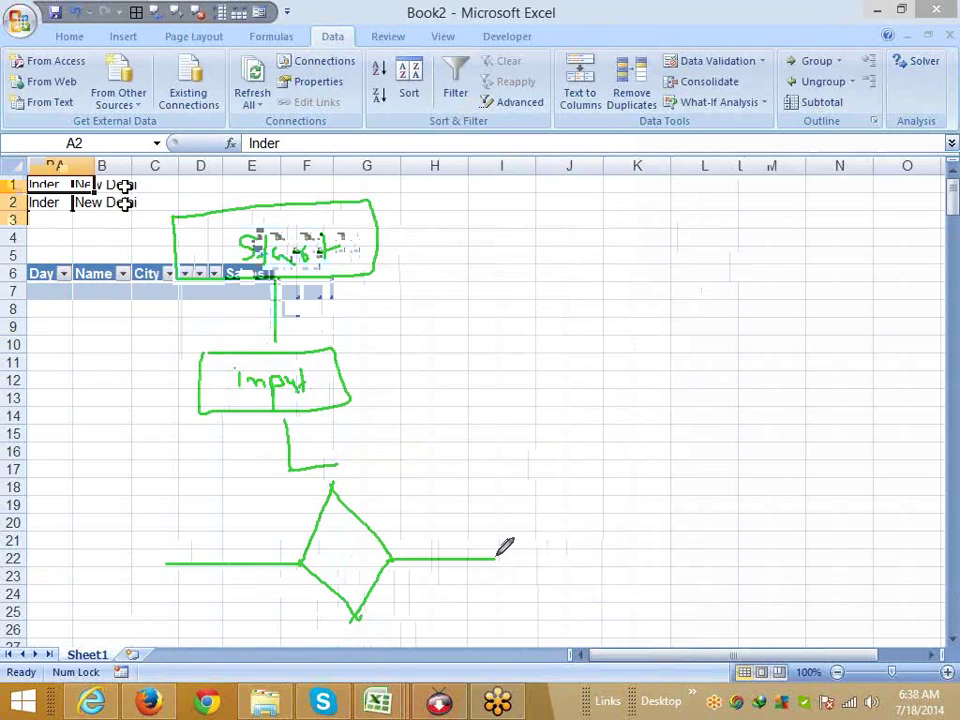
mouse_move(494, 559)
left_mouse_down()
mouse_move(536, 632)
mouse_move(456, 608)
left_mouse_up()
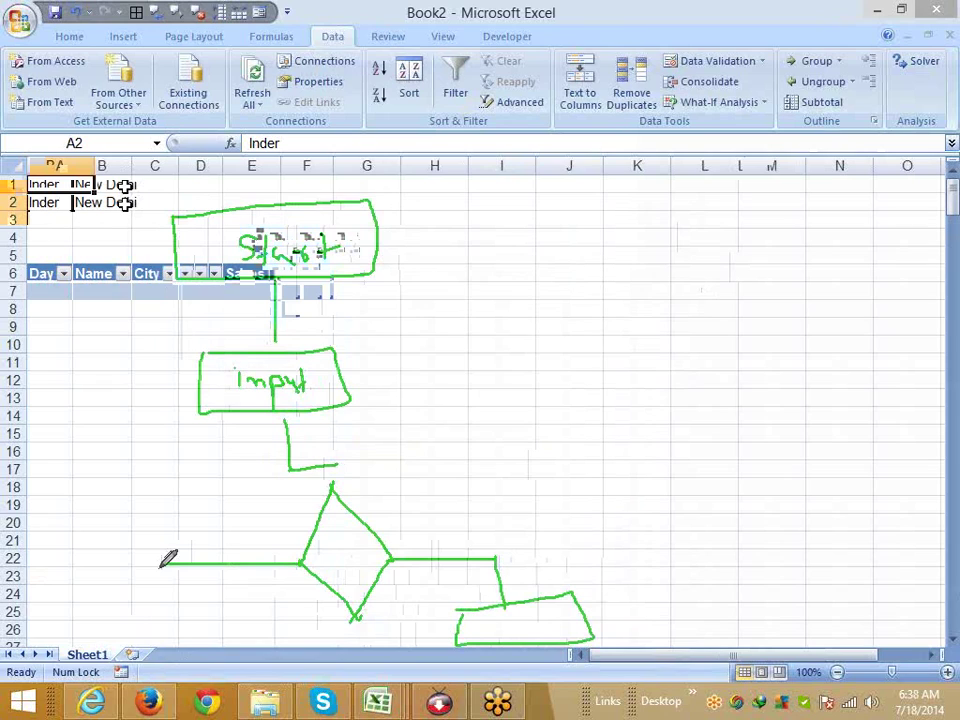
mouse_move(164, 564)
left_mouse_down()
mouse_move(164, 627)
mouse_move(183, 639)
left_mouse_up()
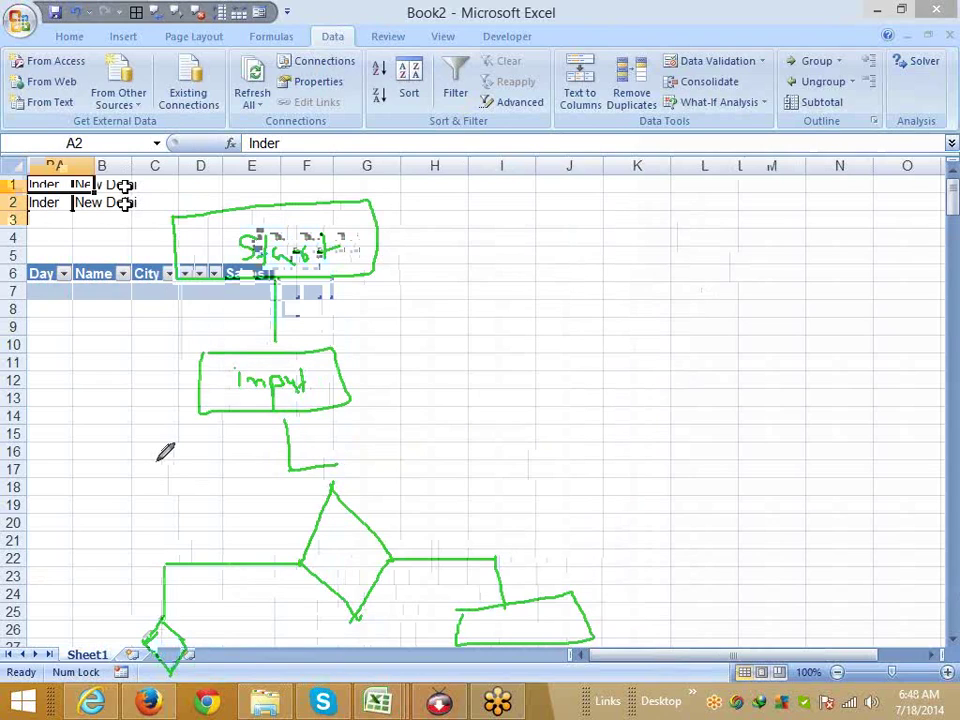
Return to normal non-drawing mode, then switch to the Firefox browser and open Google Images.
right_click(464, 330)
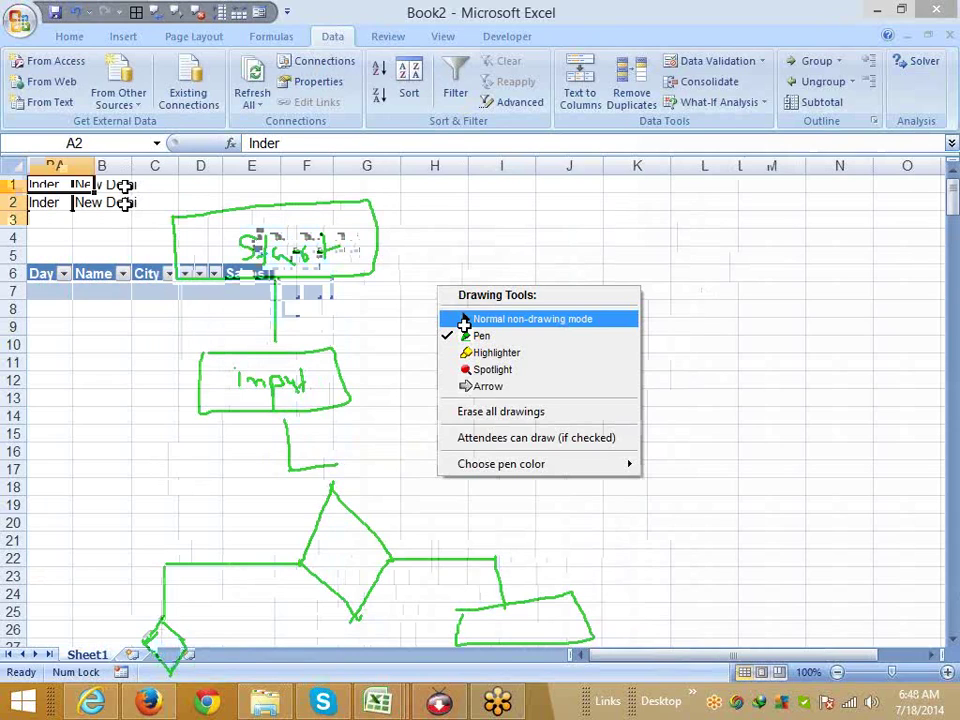
left_click(464, 323)
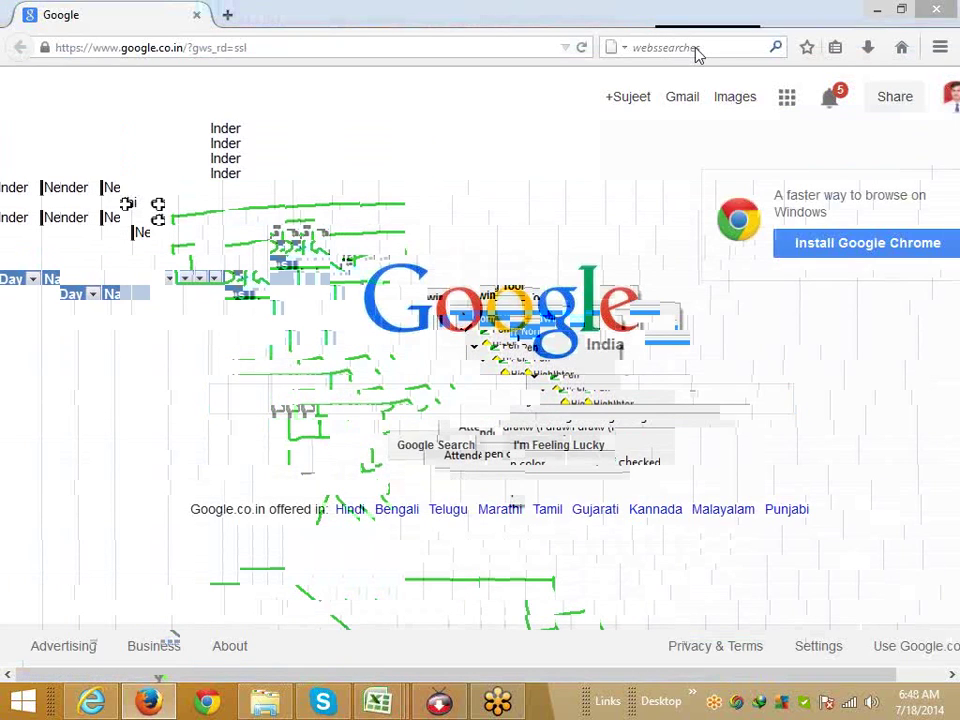
left_click(724, 100)
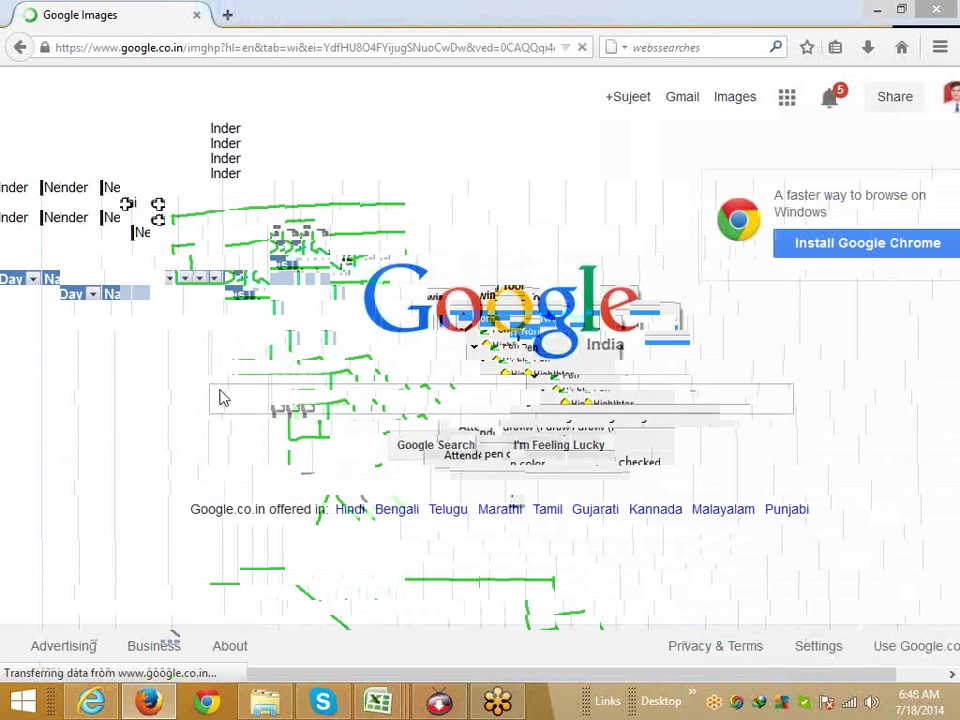
Switch to YTD Video Downloader, examine the progress and status of the listed downloads, and minimise the program.
left_click(439, 702)
left_click(518, 394)
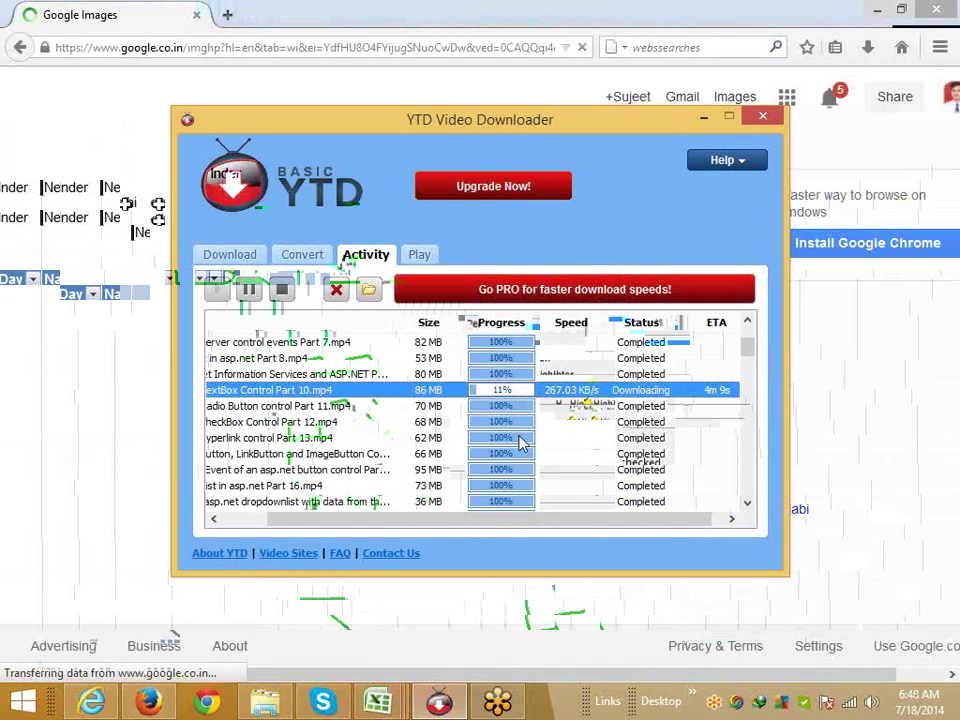
scroll(521, 443, "down", 2)
scroll(521, 443, "down", 20)
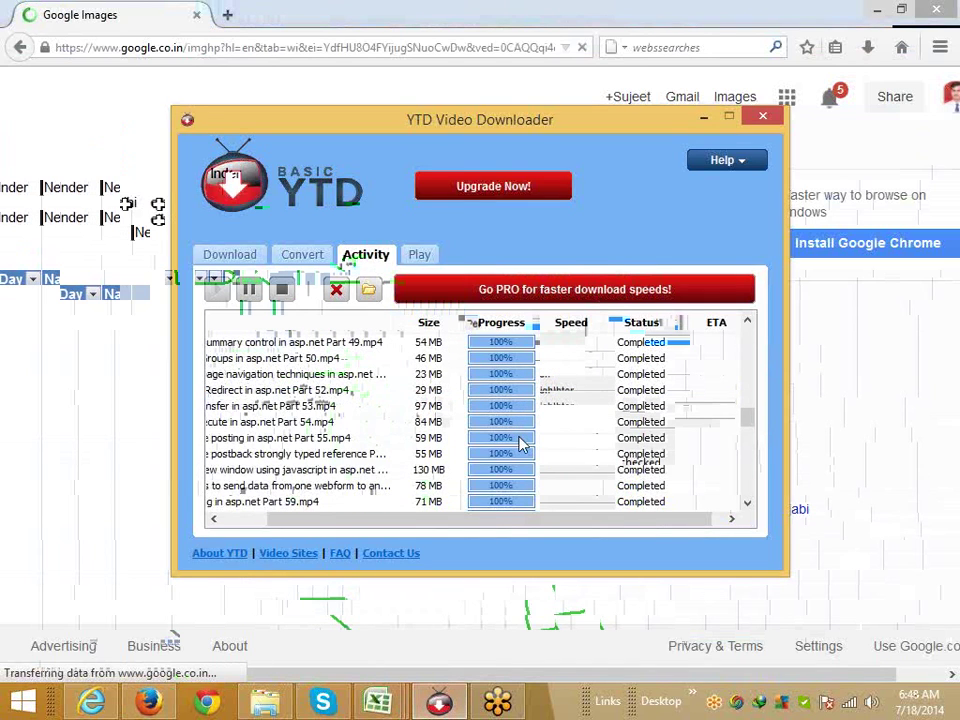
scroll(521, 443, "up", 1)
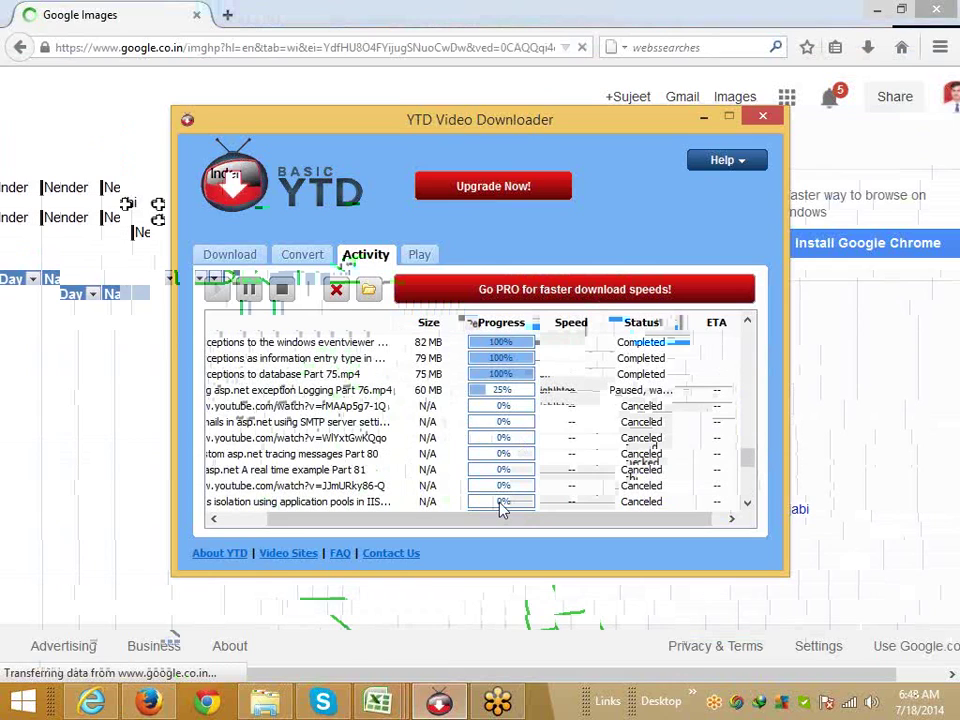
left_click(504, 391)
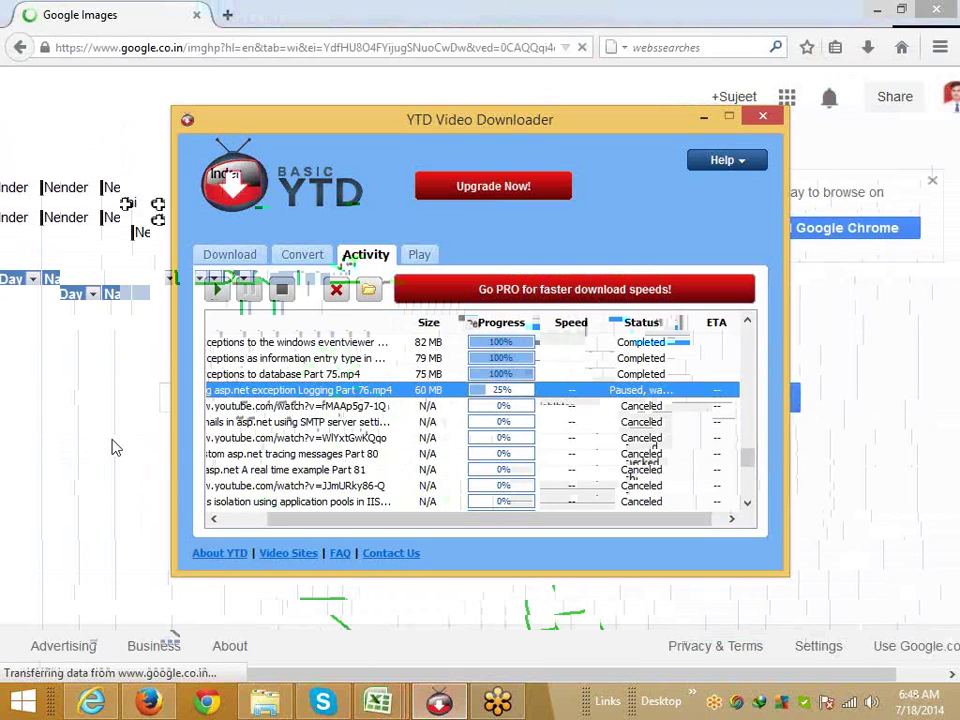
scroll(497, 458, "up", 3)
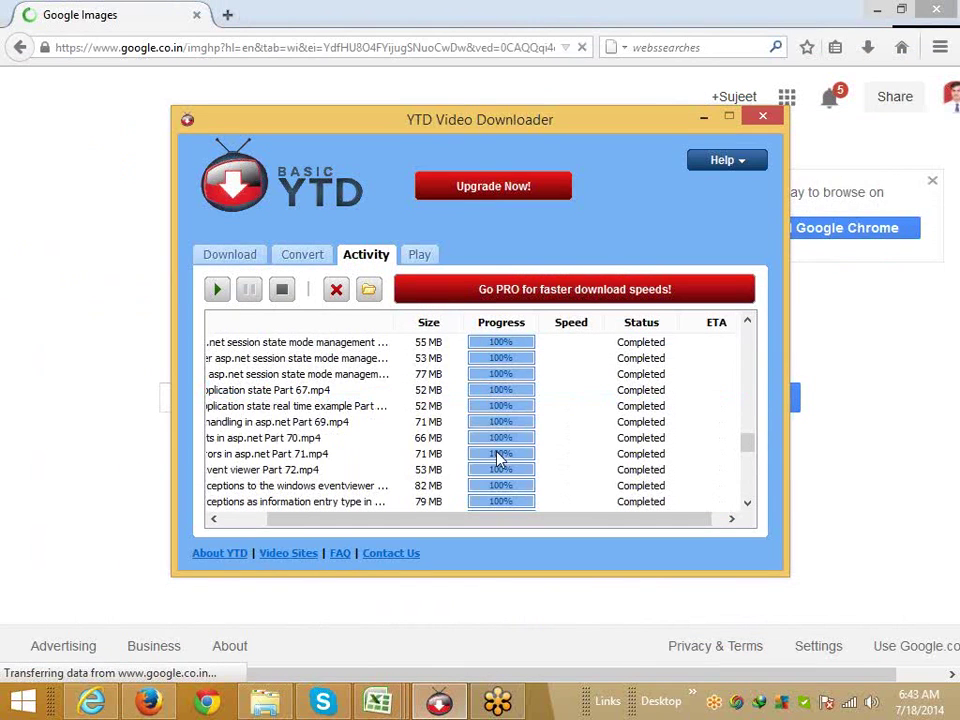
scroll(497, 456, "up", 1)
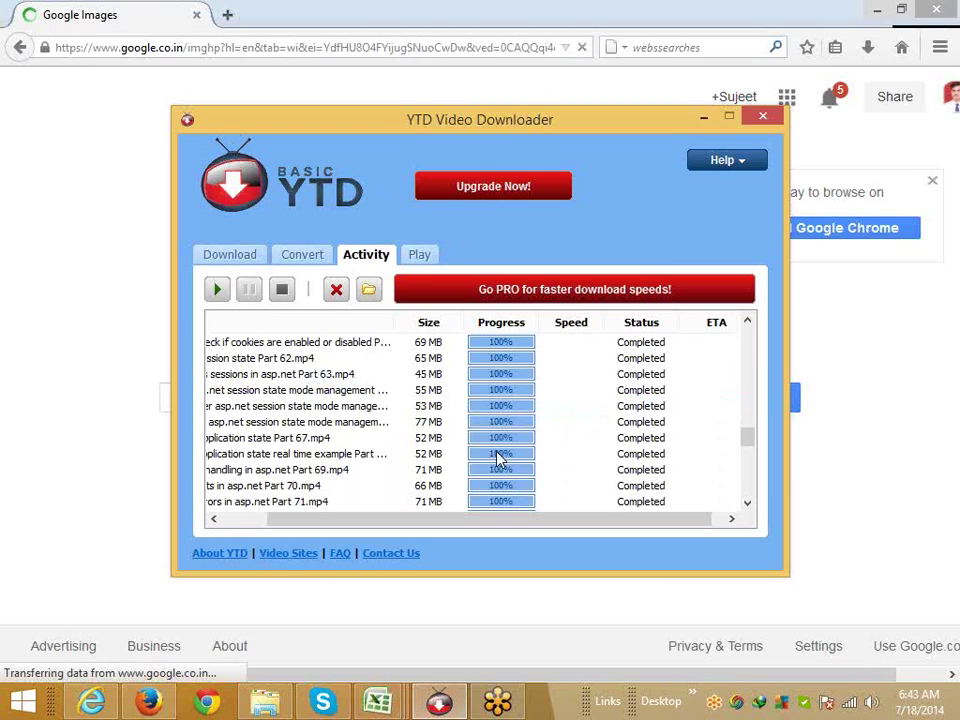
scroll(497, 456, "up", 10)
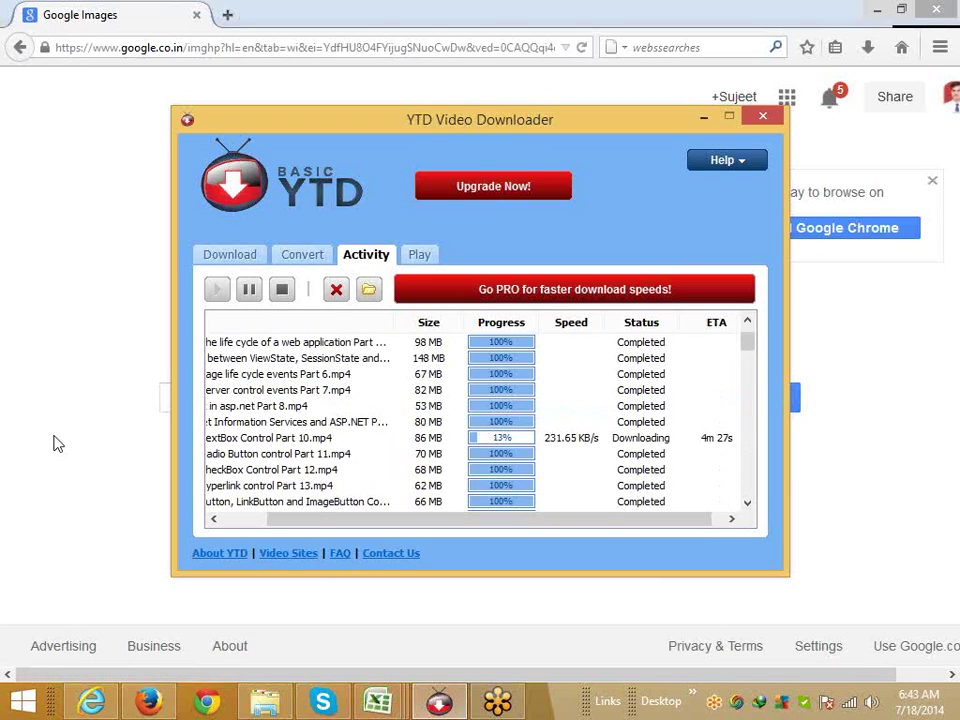
left_click(703, 117)
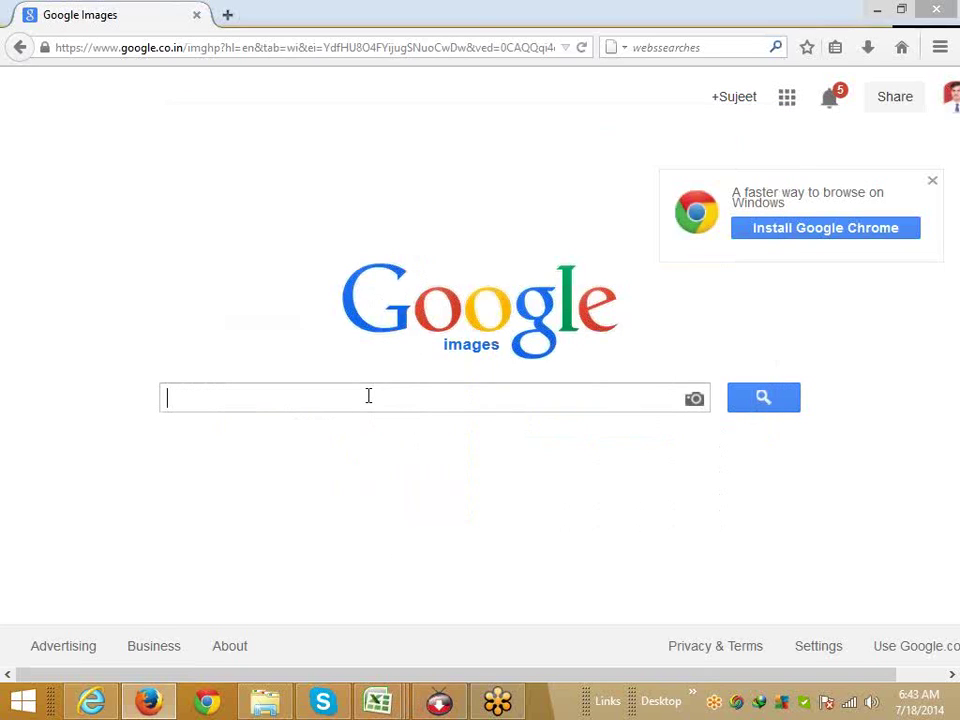
Search Google Images for "flow chart" and browse the resulting diagrams.
type("flow")
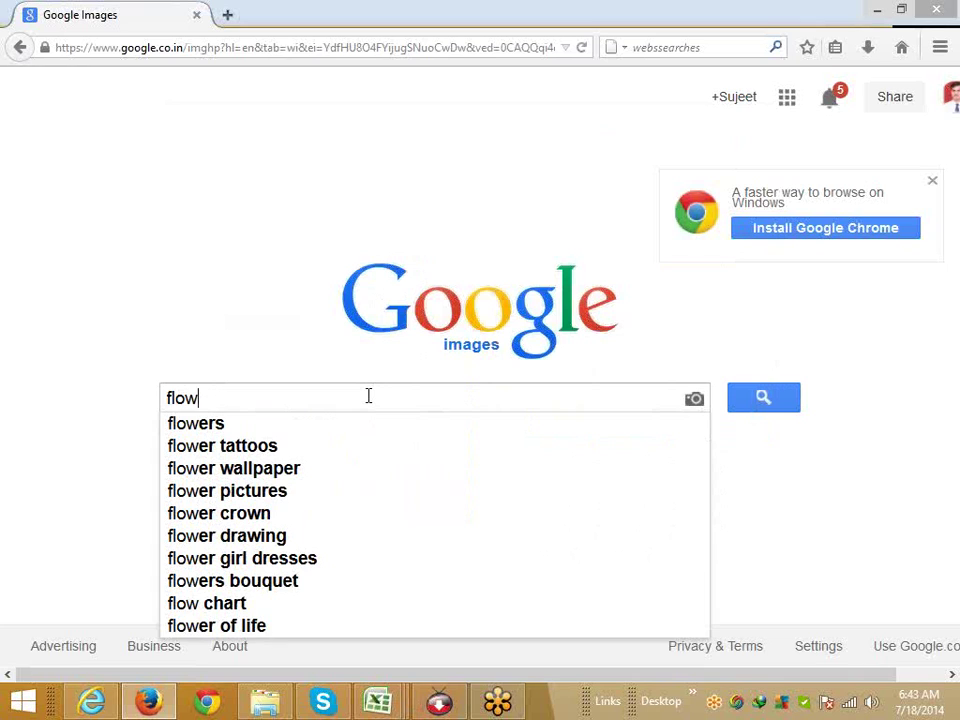
left_click(303, 603)
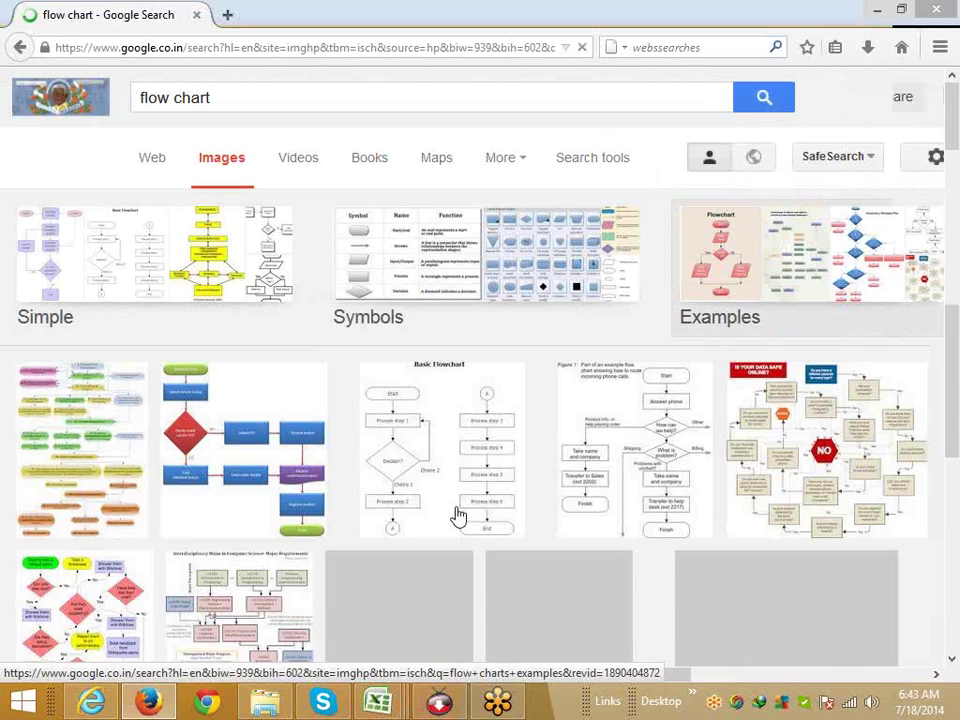
scroll(622, 481, "down", 1)
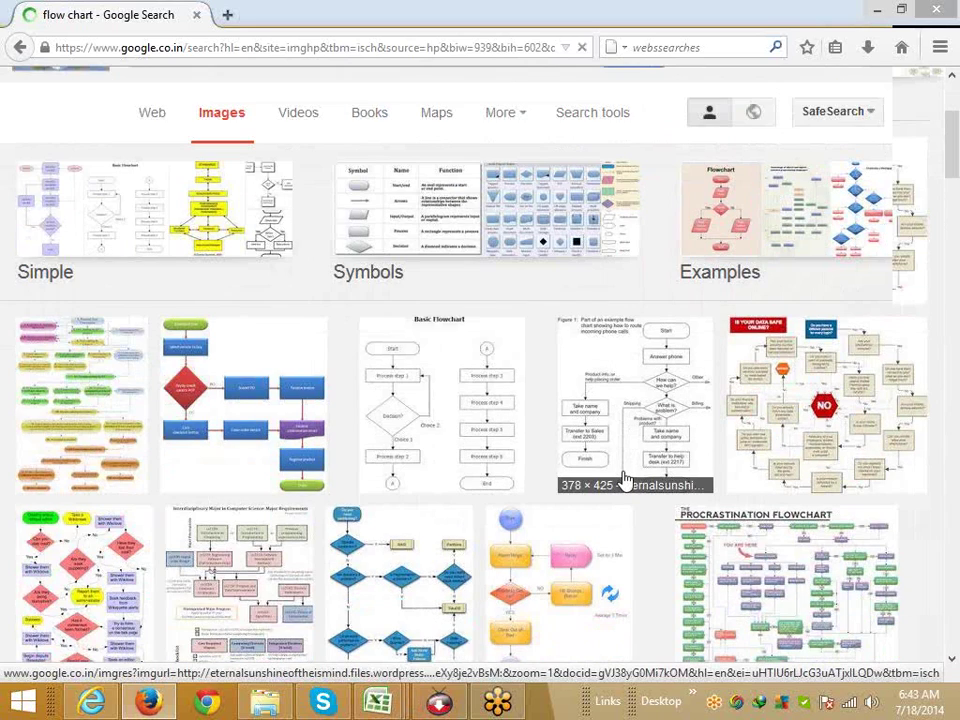
Examine the example diagrams in the flow chart image results, including the Simple, Symbols and Examples groups.
scroll(622, 481, "down", 3)
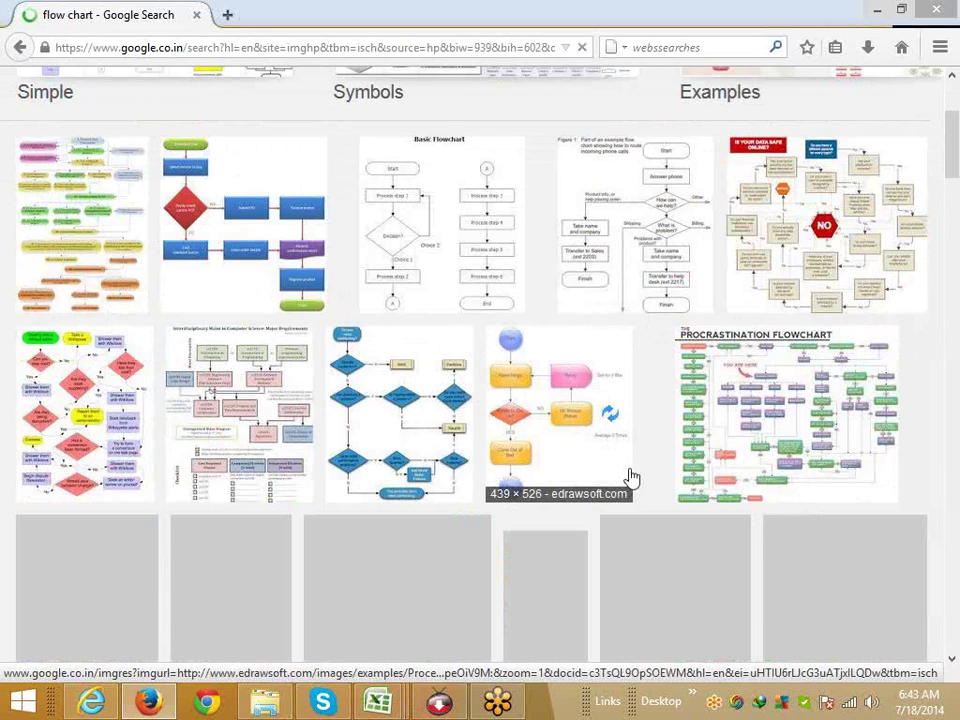
scroll(708, 476, "down", 3)
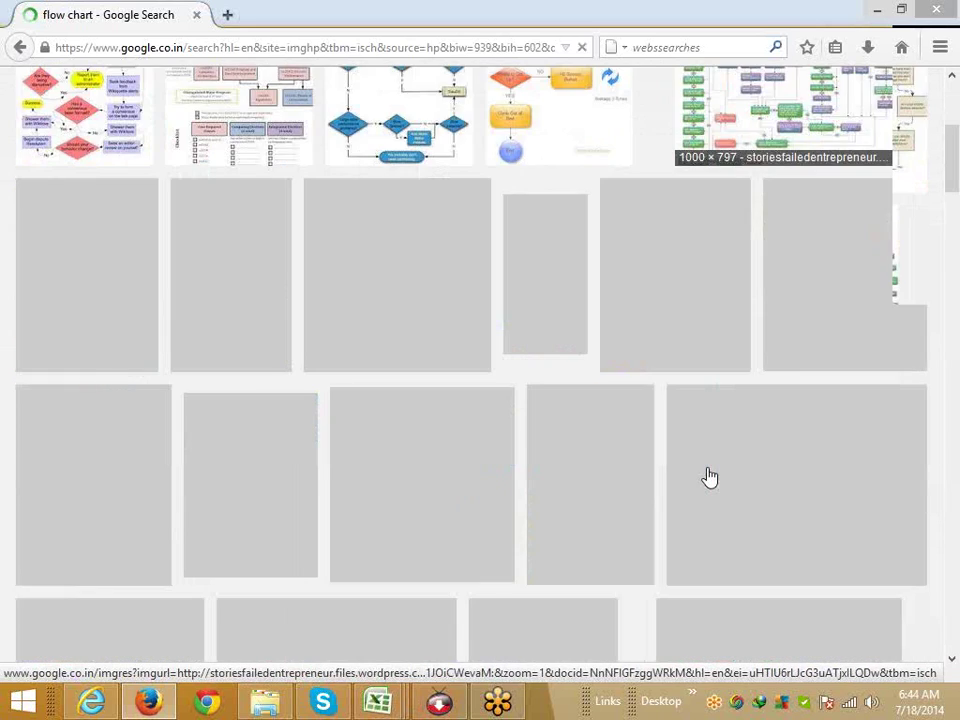
scroll(708, 476, "up", 4)
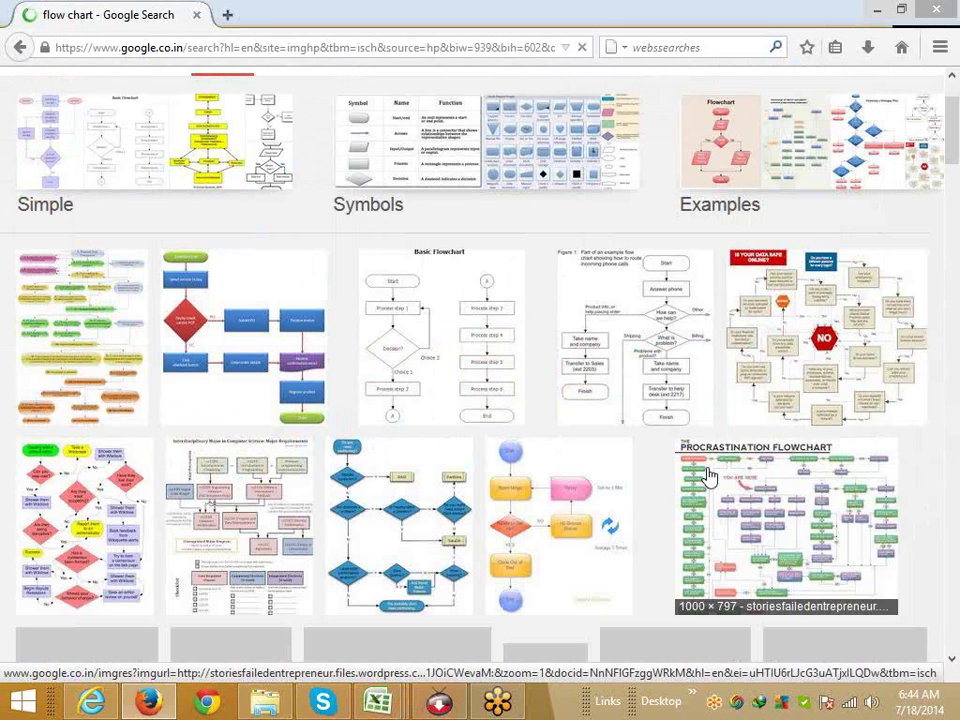
scroll(708, 476, "down", 2)
scroll(708, 476, "up", 2)
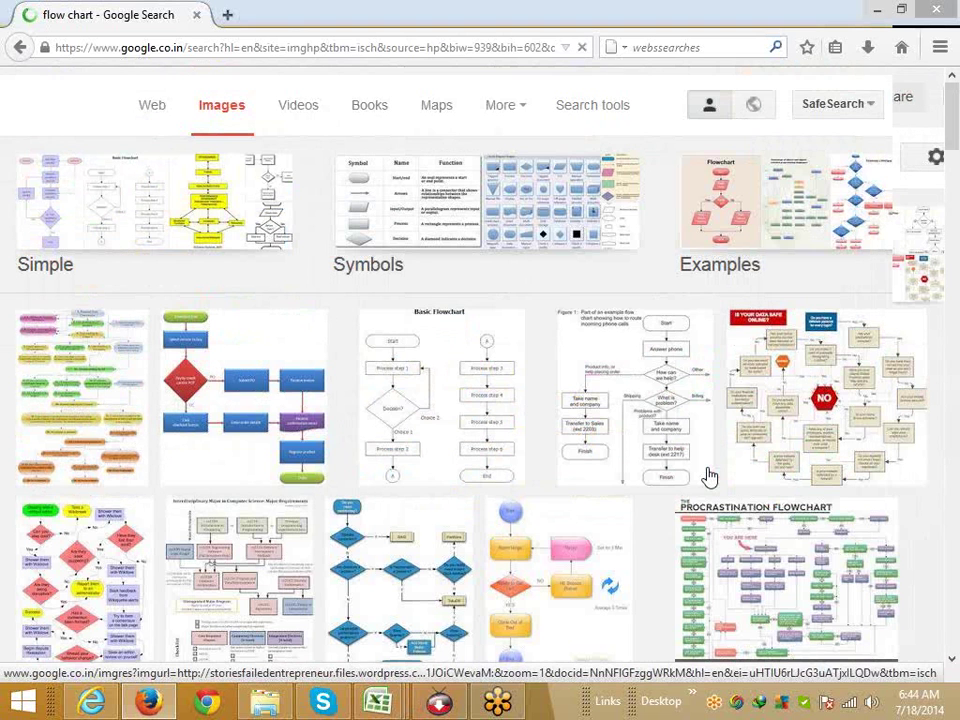
scroll(708, 476, "up", 1)
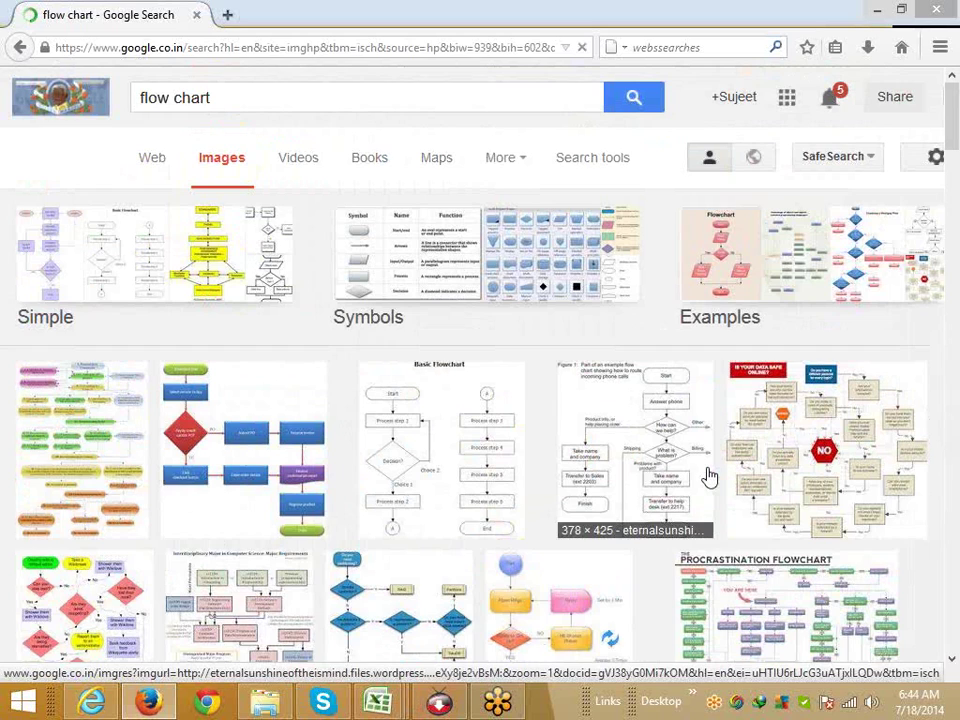
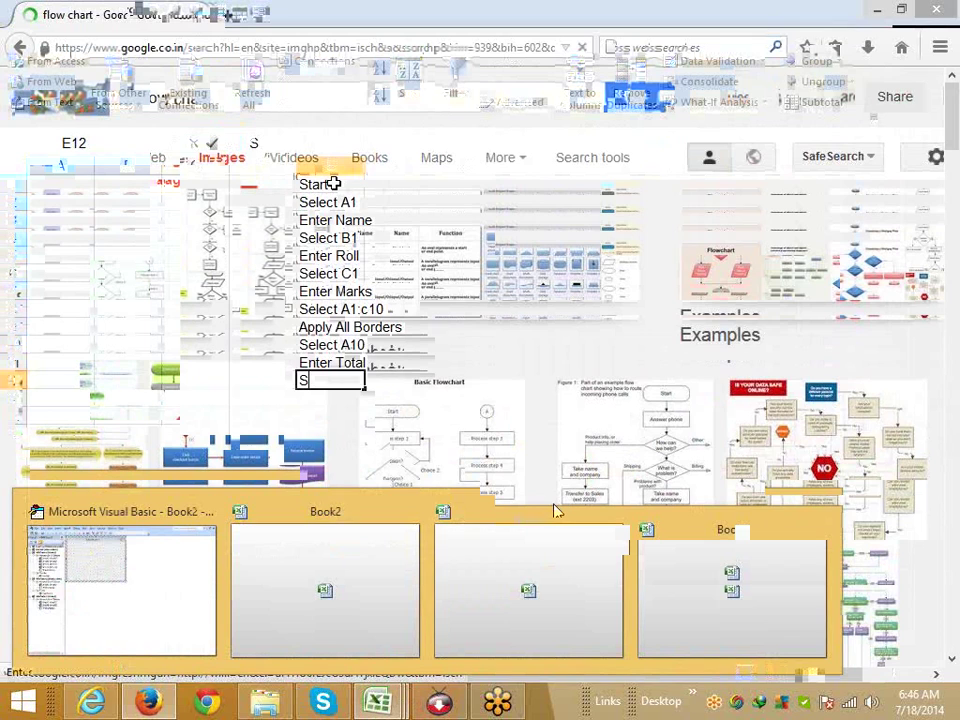
Complete the E12 instruction as "Select C10" and enter "Apply Sum (C2:c9)" in E13.
type("elect C10")
key("Return")
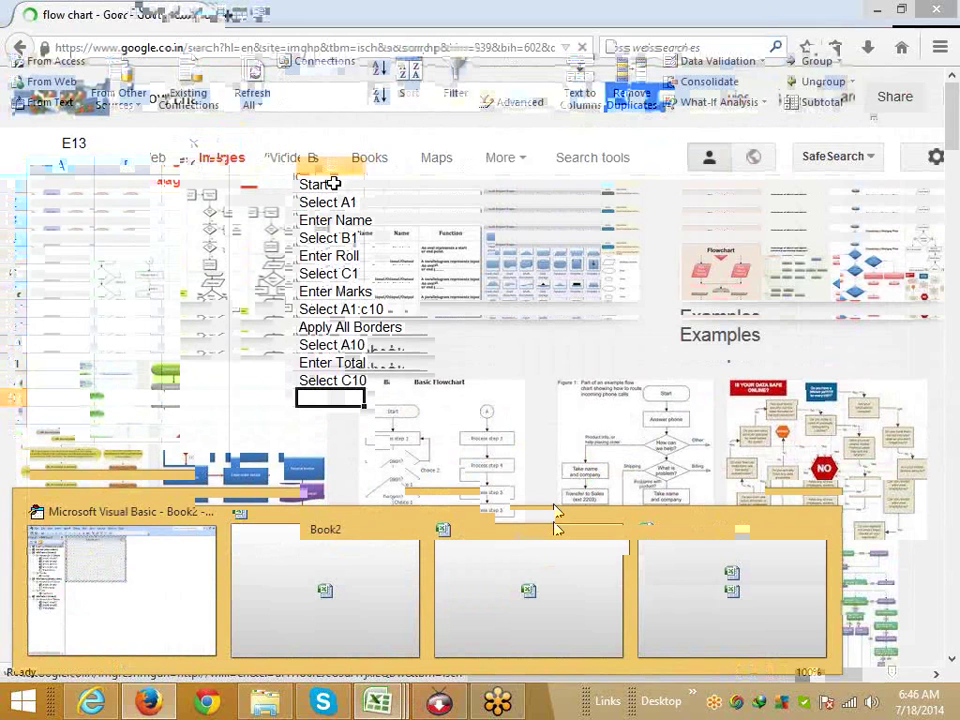
type("Apply S")
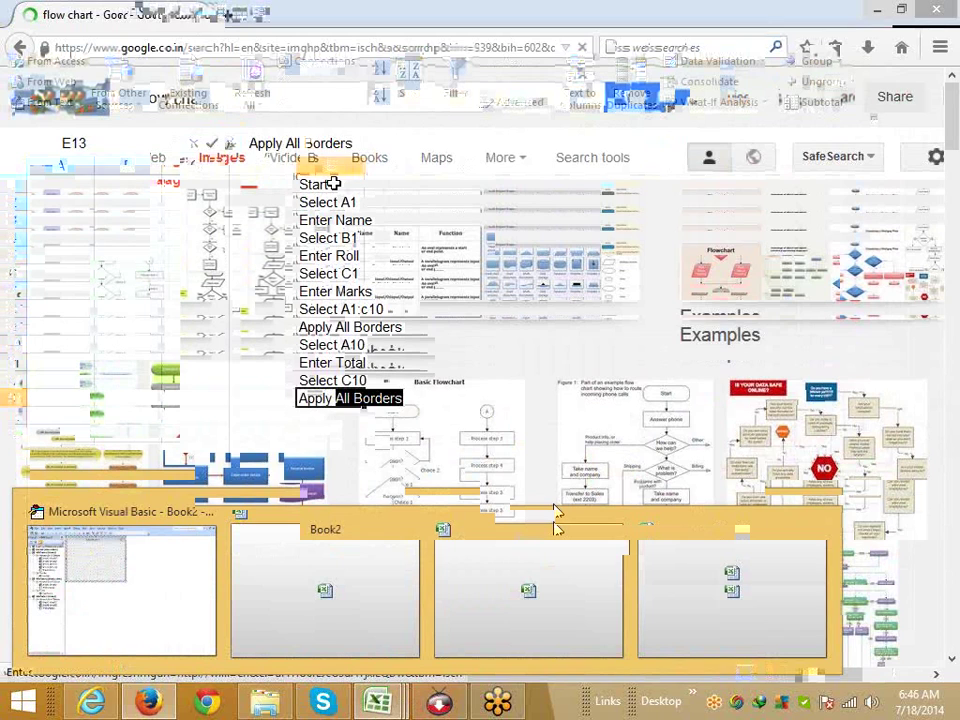
type("um")
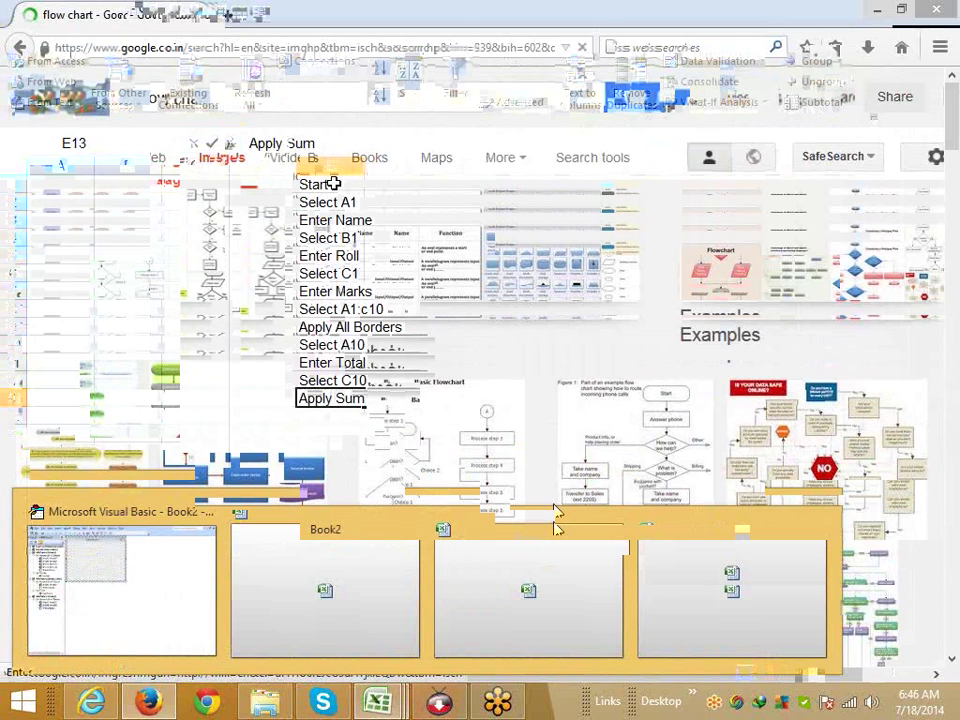
type(" (A")
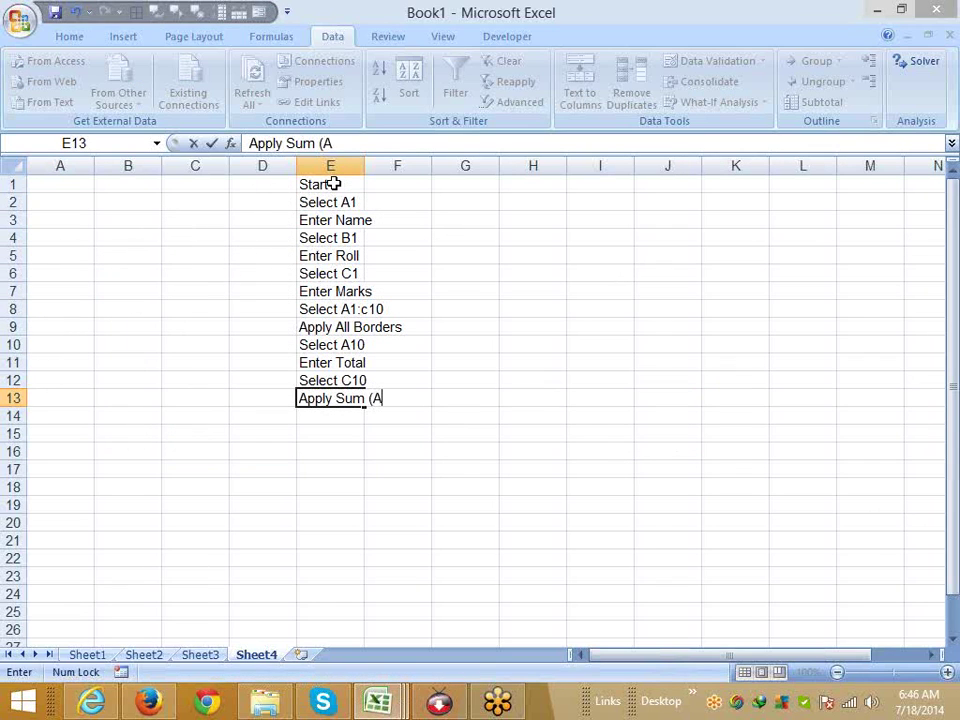
key("BackSpace")
type("C")
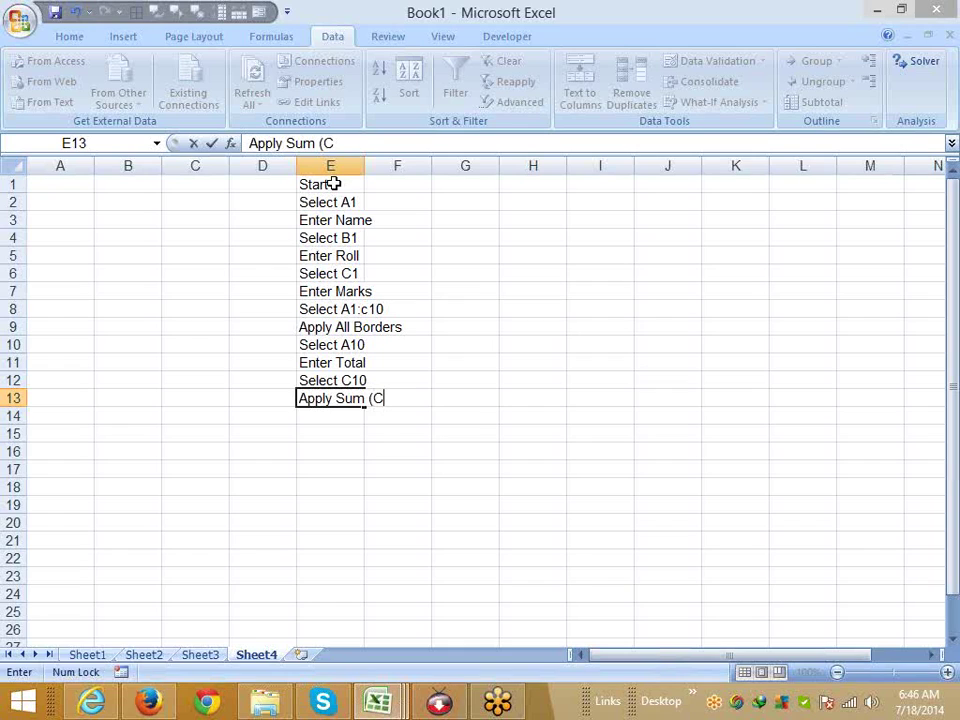
type("2:c")
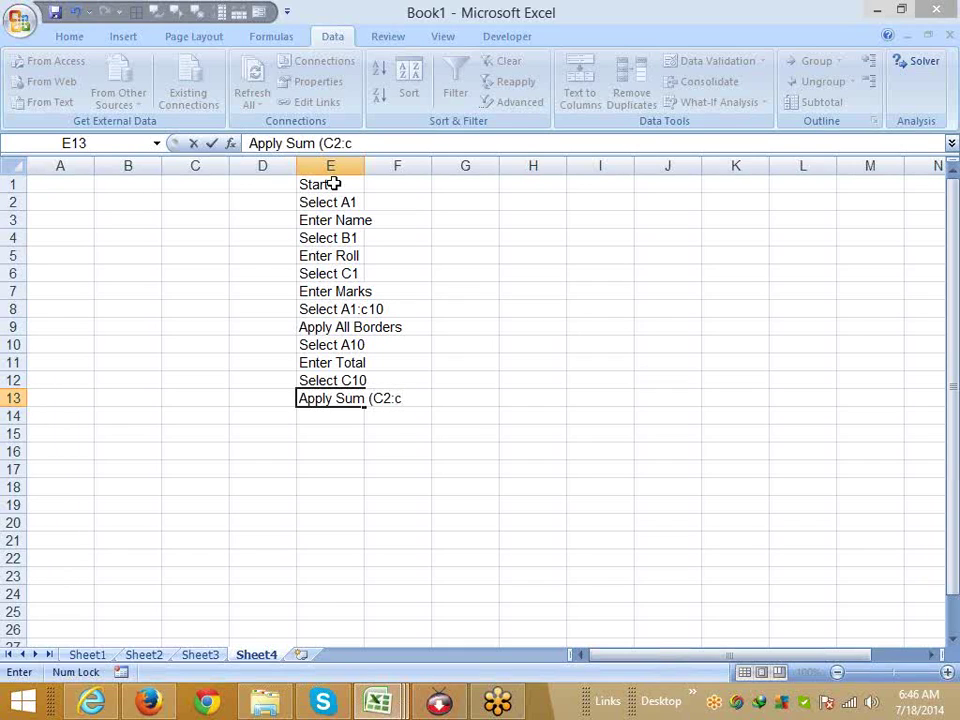
type("9)")
key("Return")
Add the instructions "Select A10:C10" in E14 and "Apply Bold" in E15, and widen column E to fit its text.
type("S")
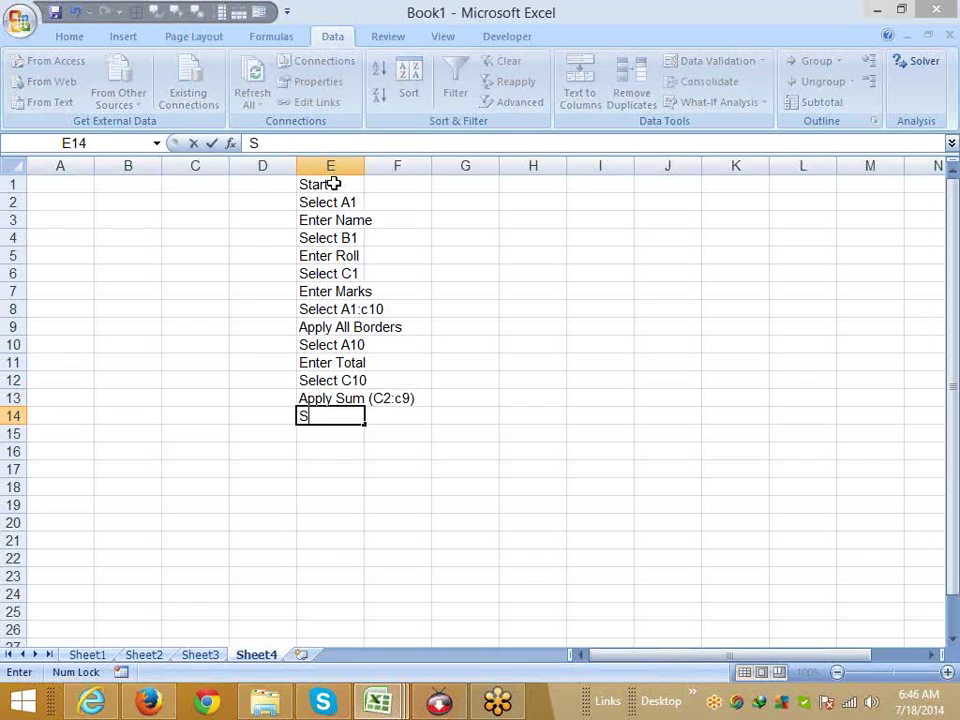
type("elect A10:")
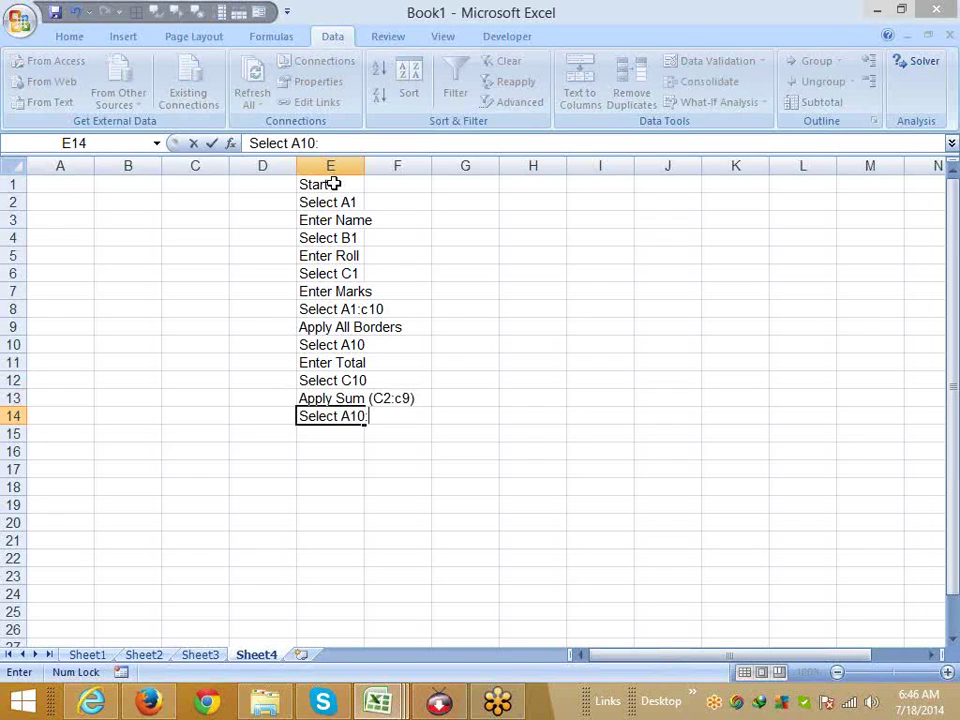
type("C10")
key("Return")
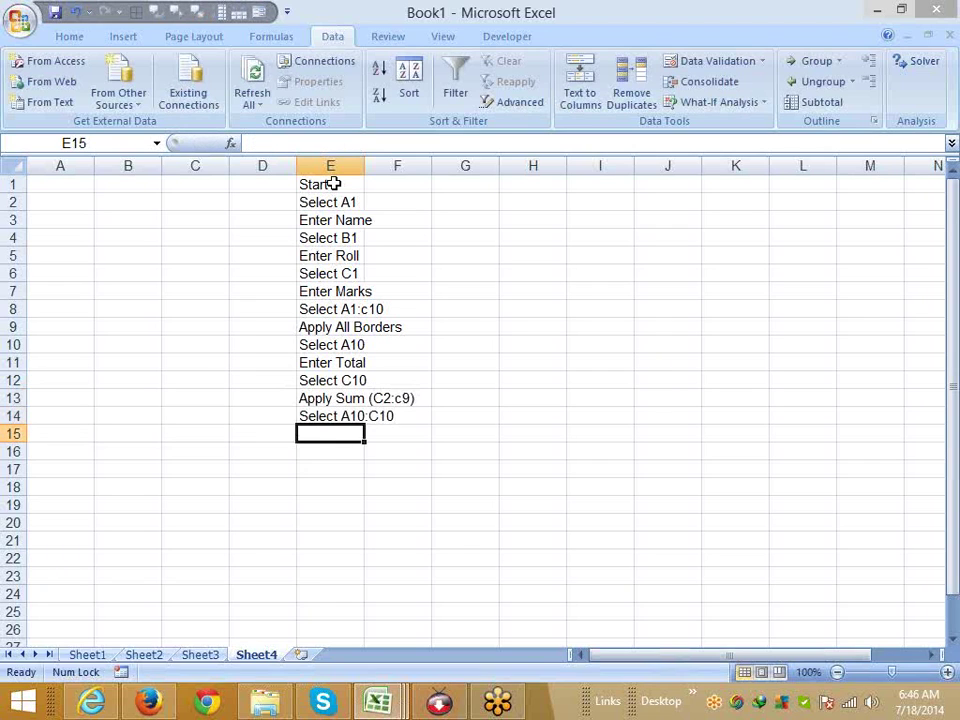
type("Apply Bold")
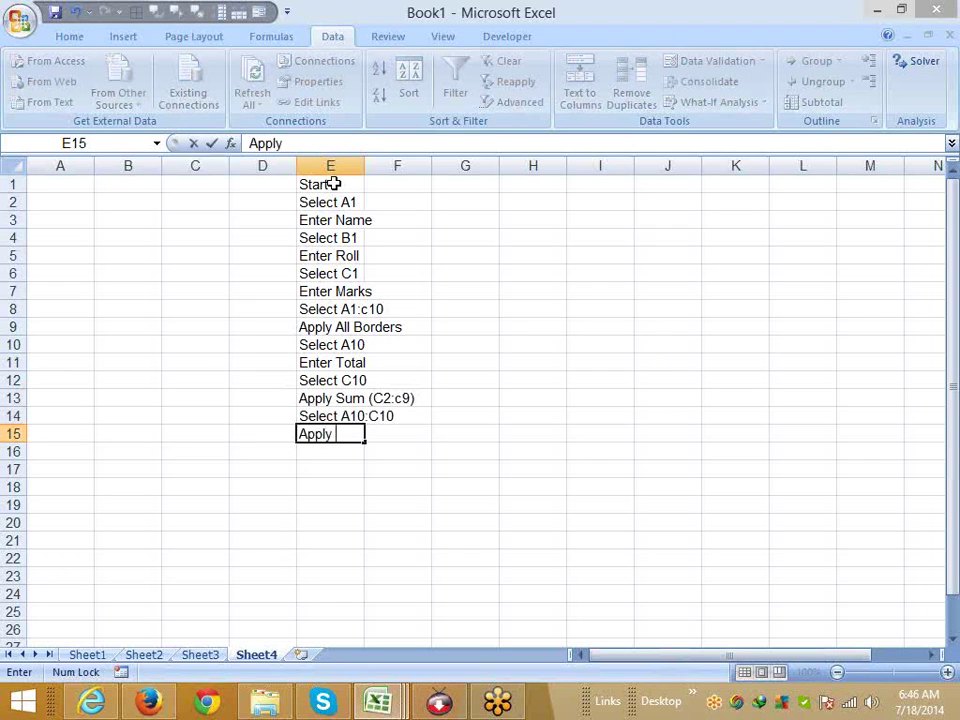
key("Return")
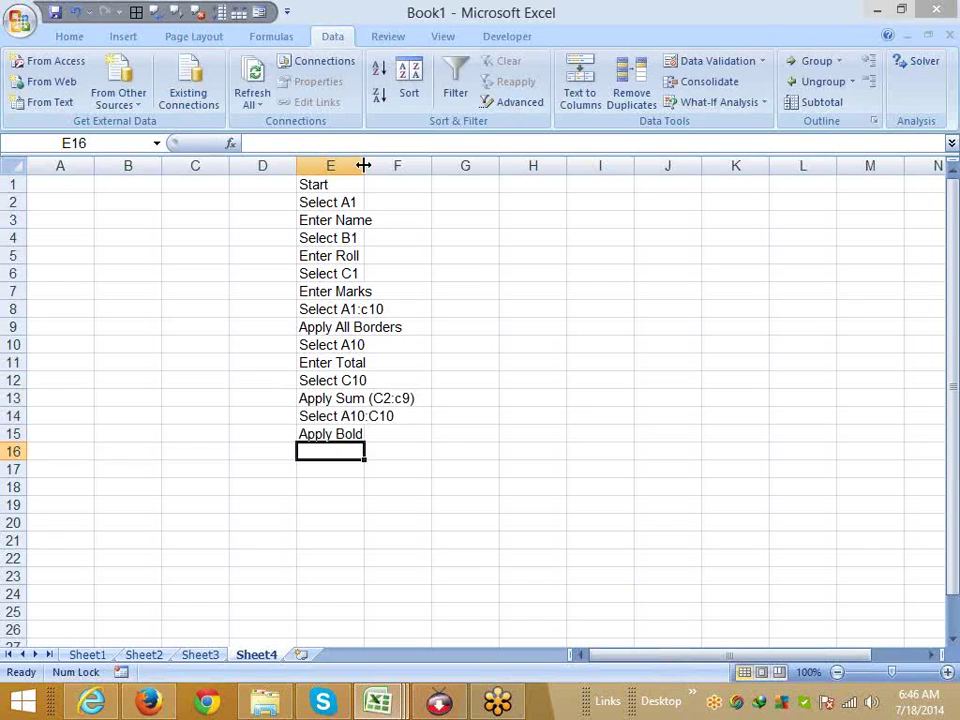
left_click_drag(363, 166, 412, 169)
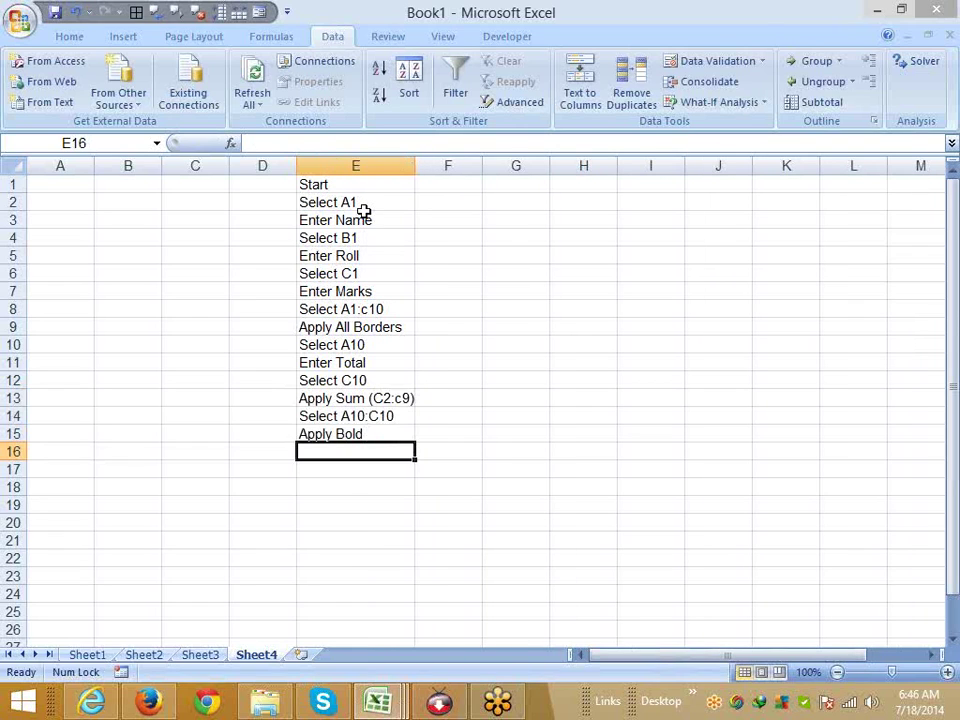
Review the written instructions in column E one by one, from Start down to Apply Bold.
left_click_drag(363, 218, 396, 423)
left_click(313, 201)
left_click(318, 220)
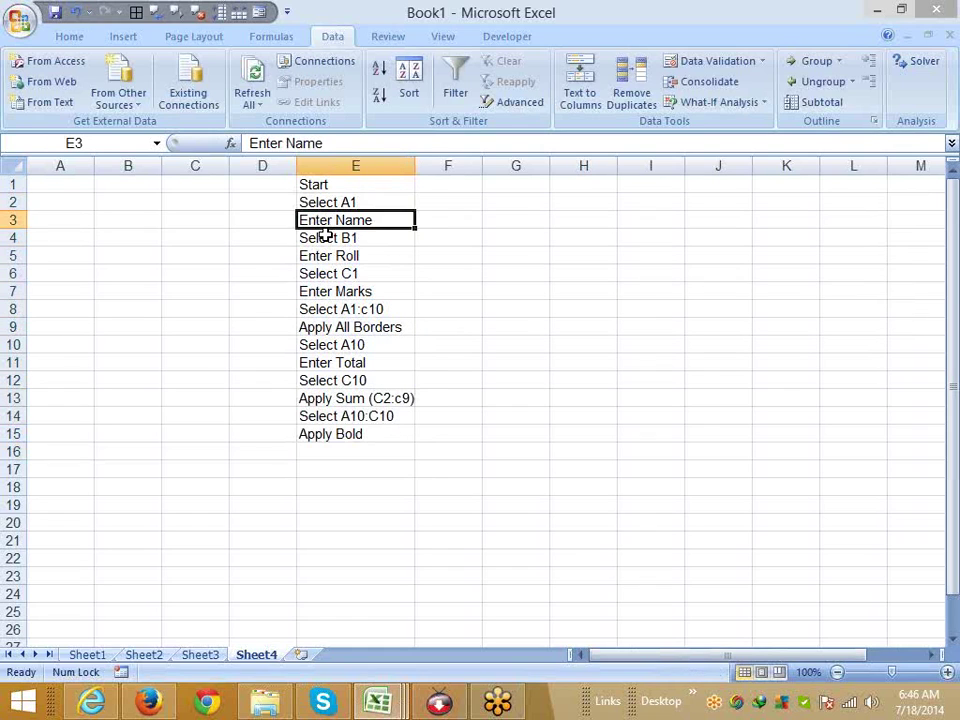
left_click(326, 238)
left_click(320, 256)
left_click(330, 290)
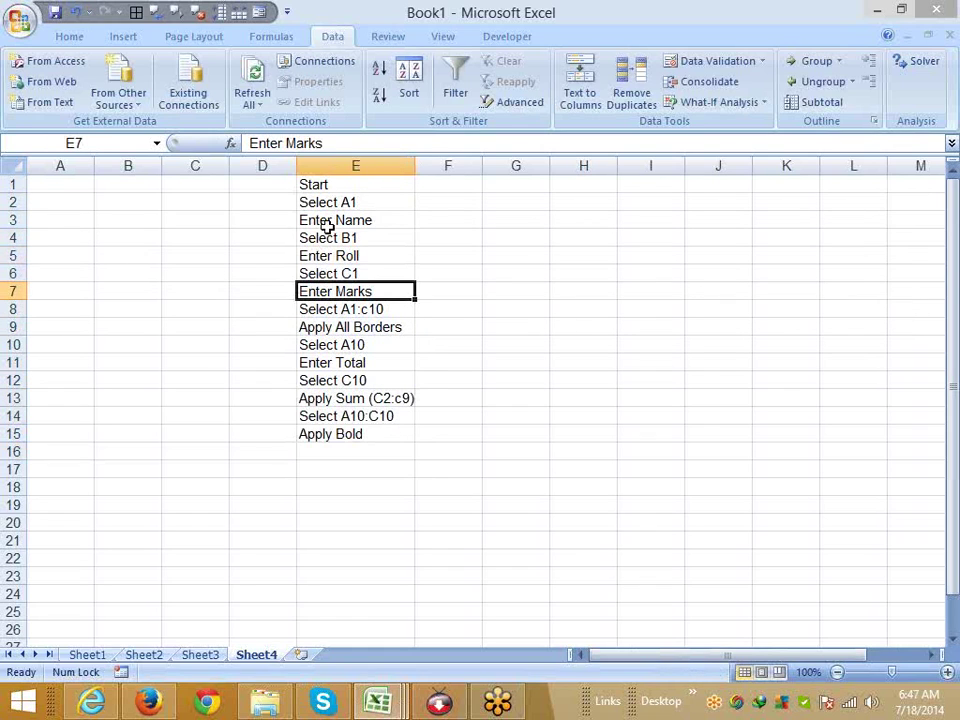
key("ctrl+Up")
key("shift+Down")
left_click(342, 455)
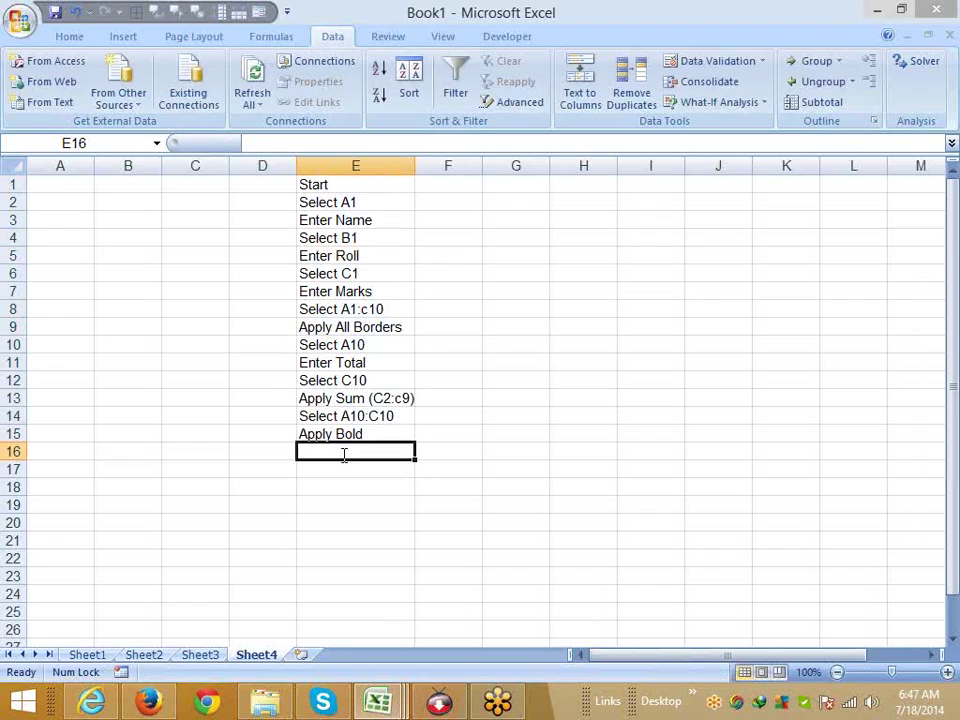
Compare the instructions in column E with the blank cells beside them in column F.
left_click(400, 185)
left_click(422, 184)
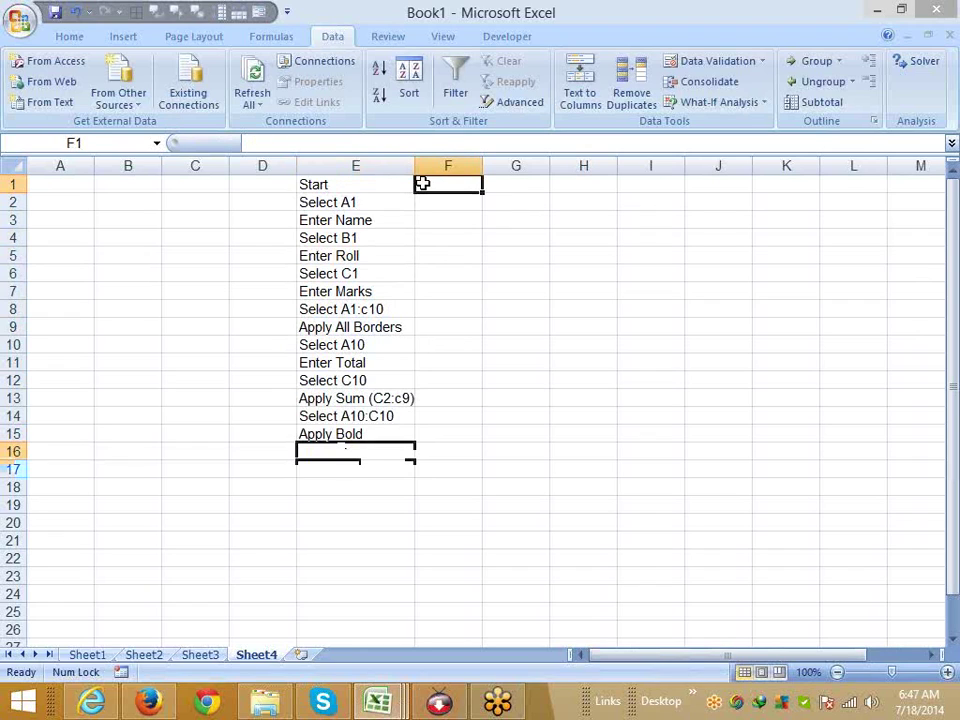
left_click(368, 202)
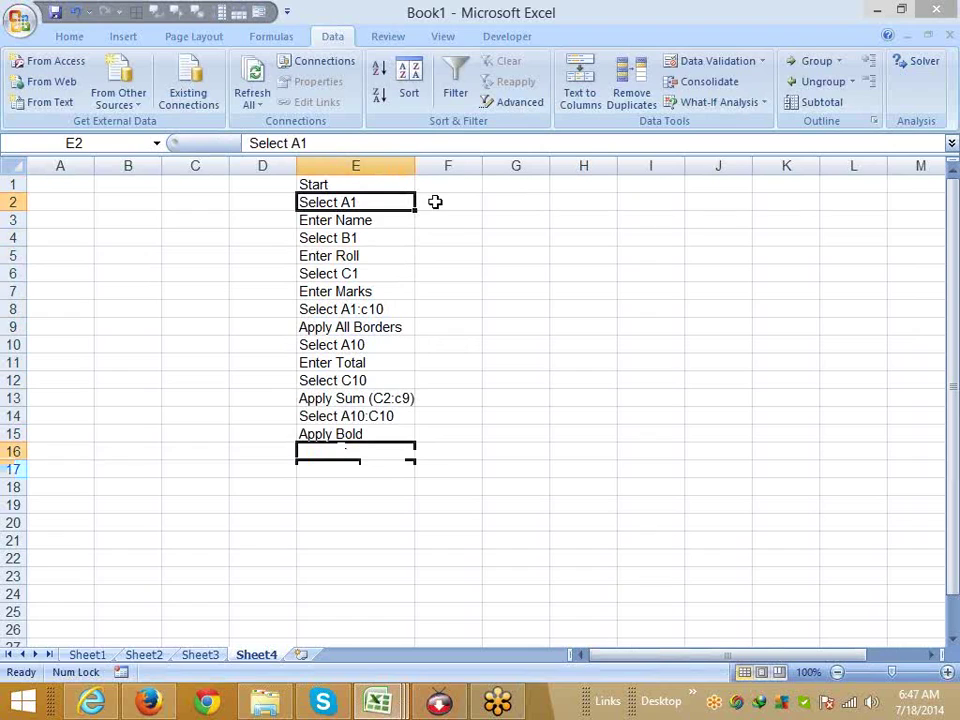
left_click(435, 202)
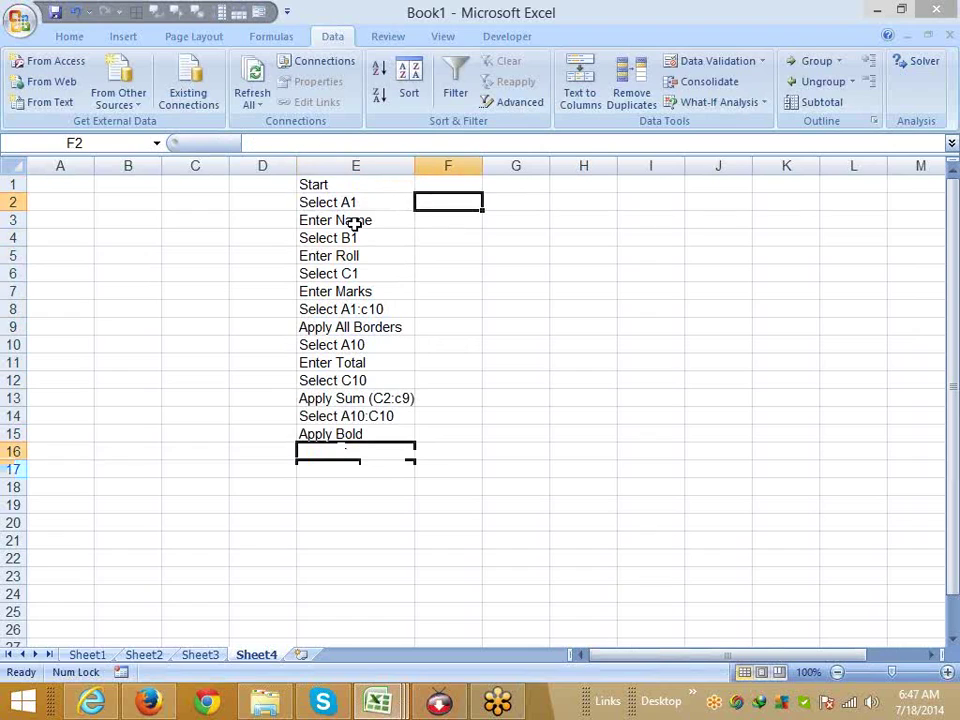
left_click(432, 222)
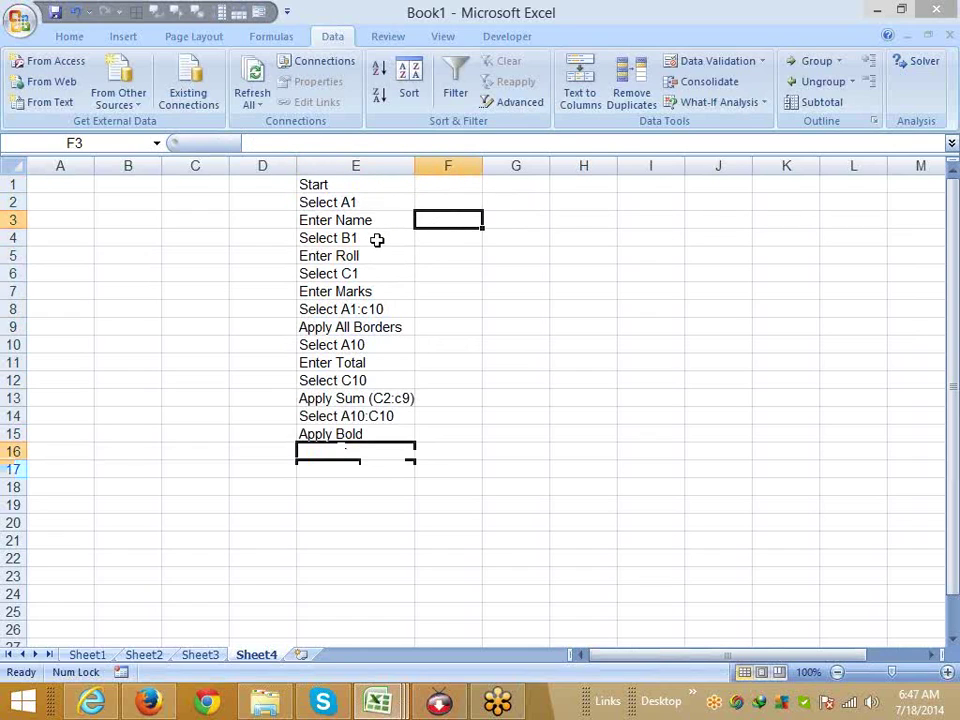
left_click(377, 240)
left_click(410, 273)
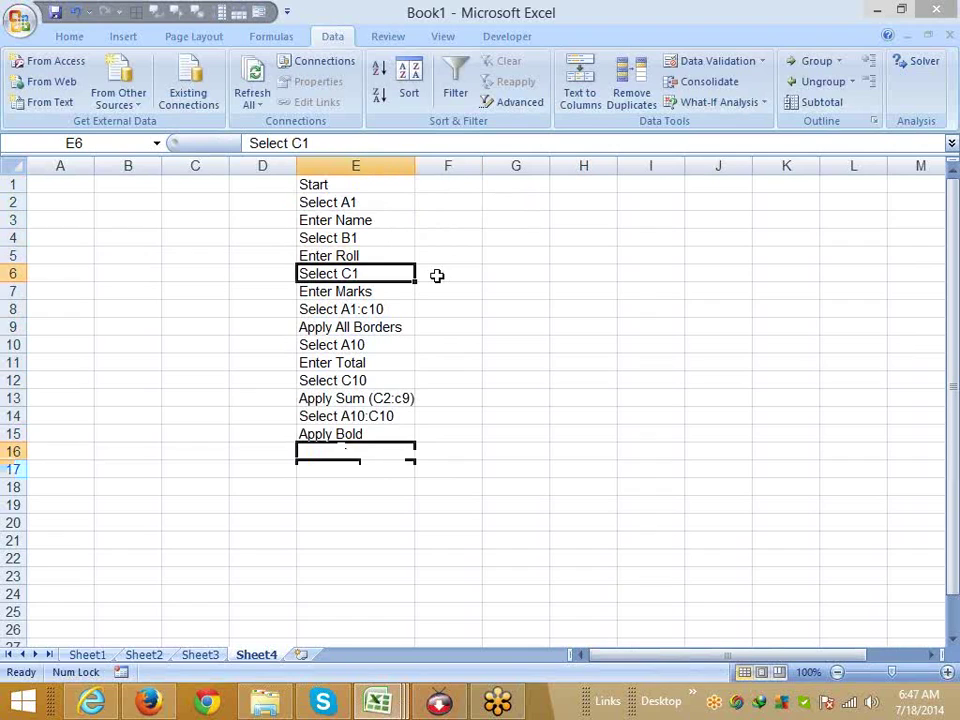
left_click(437, 275)
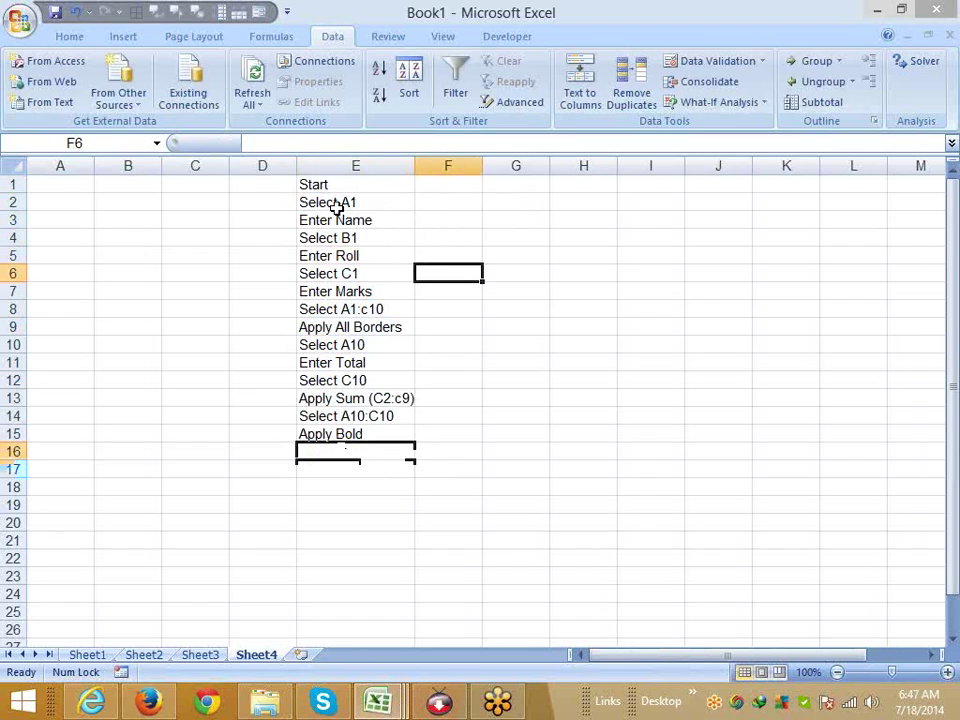
left_click(335, 324)
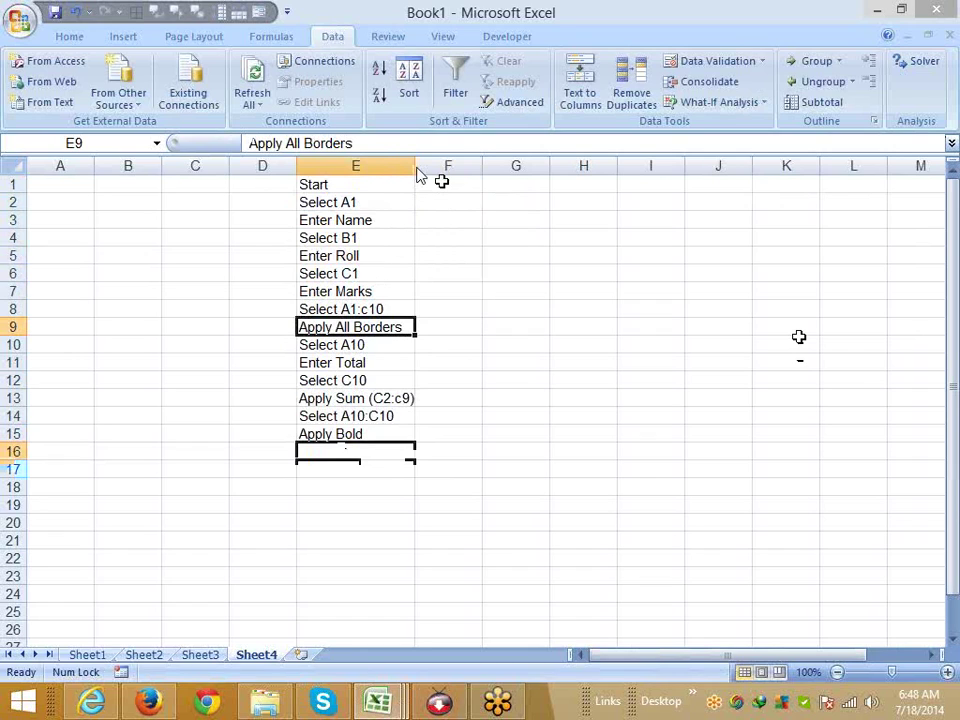
Write the VBA code beside the first two instructions: Sub rr() in F1 and range("A1").select in F2.
left_click(447, 200)
left_click(330, 186)
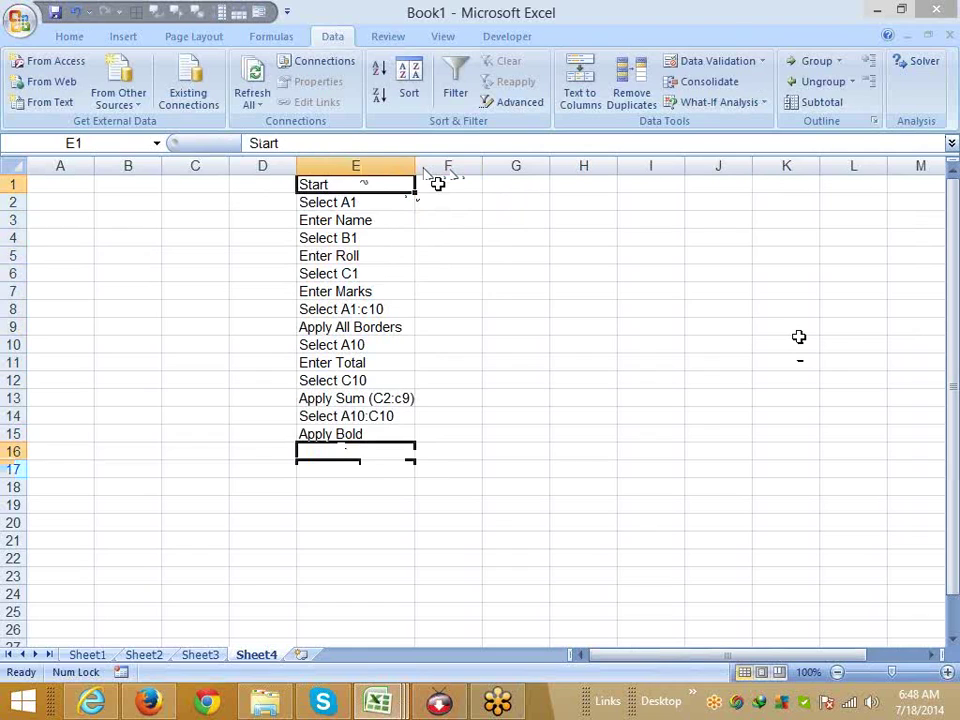
key("Right")
type("Sub")
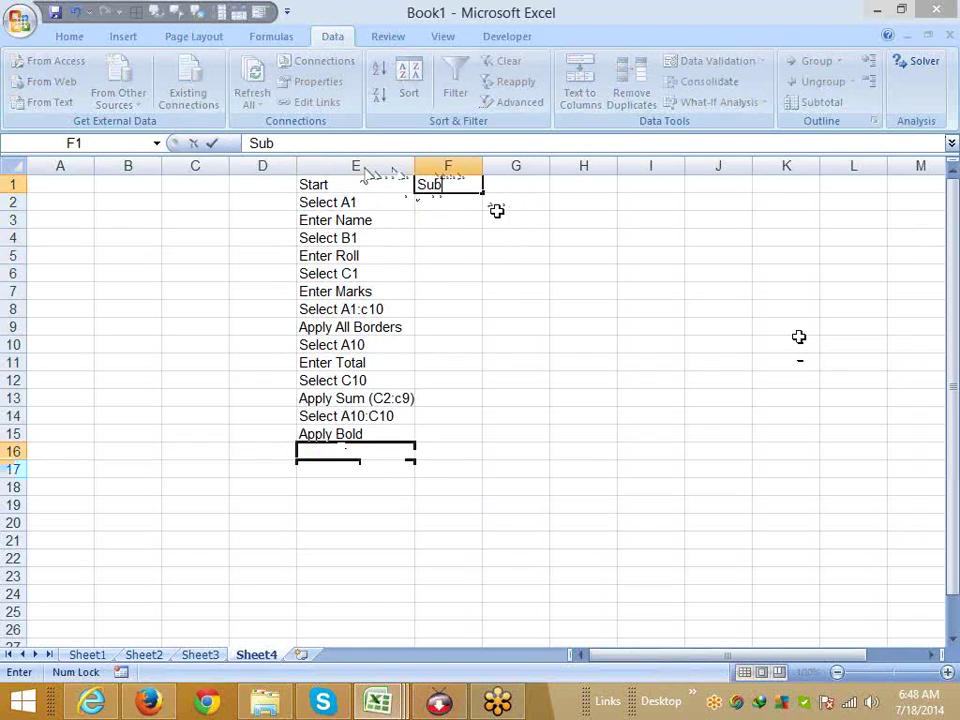
type(" rr")
type("()")
key("Return")
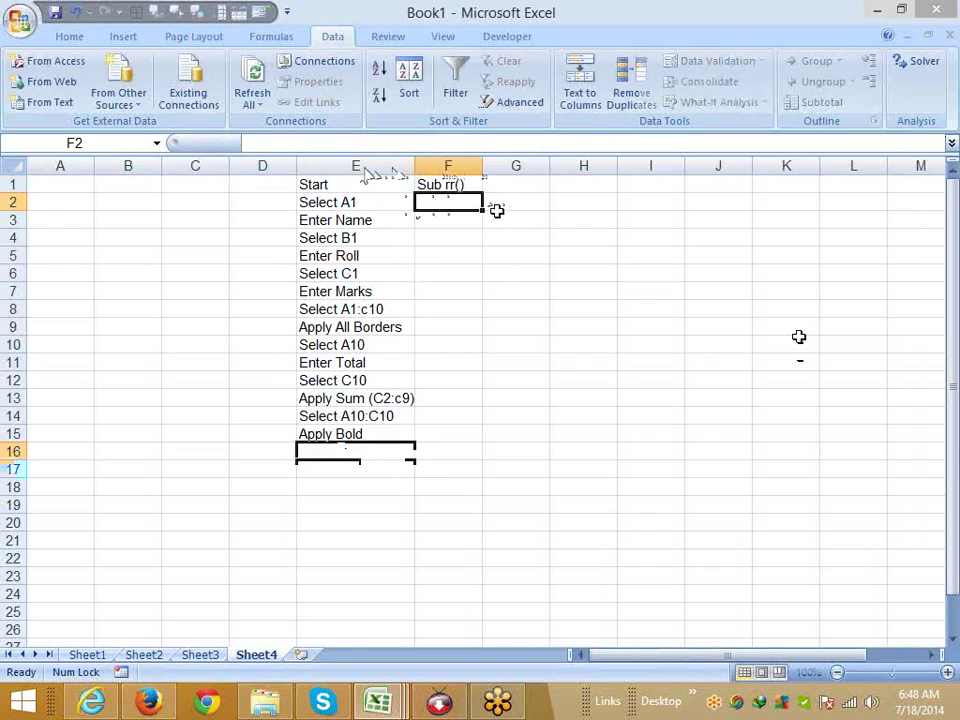
type("range")
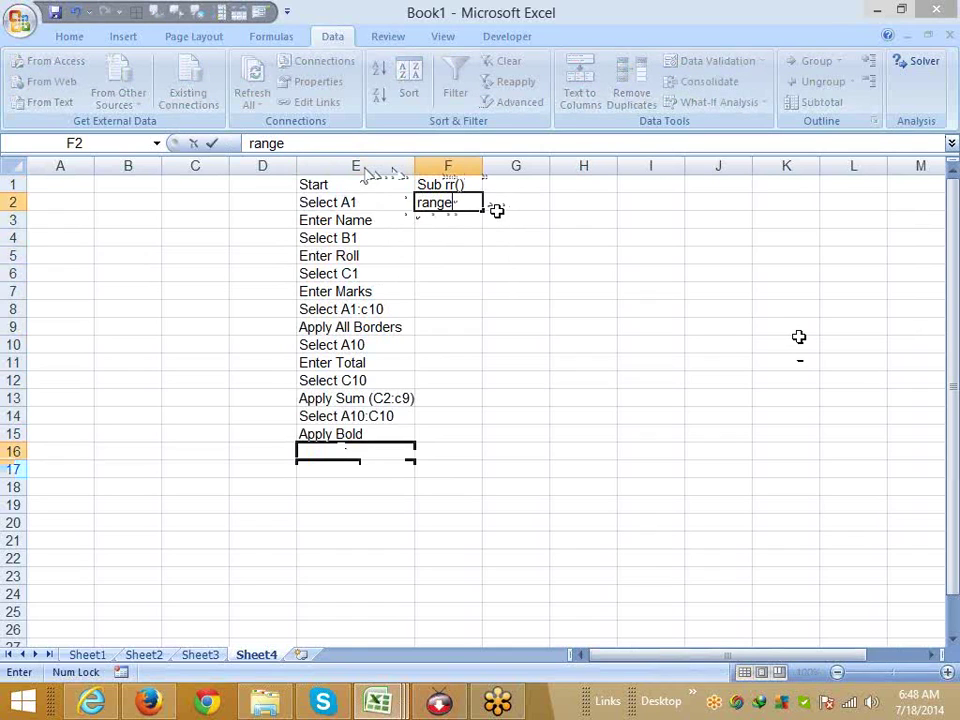
type("(\"A1\").select")
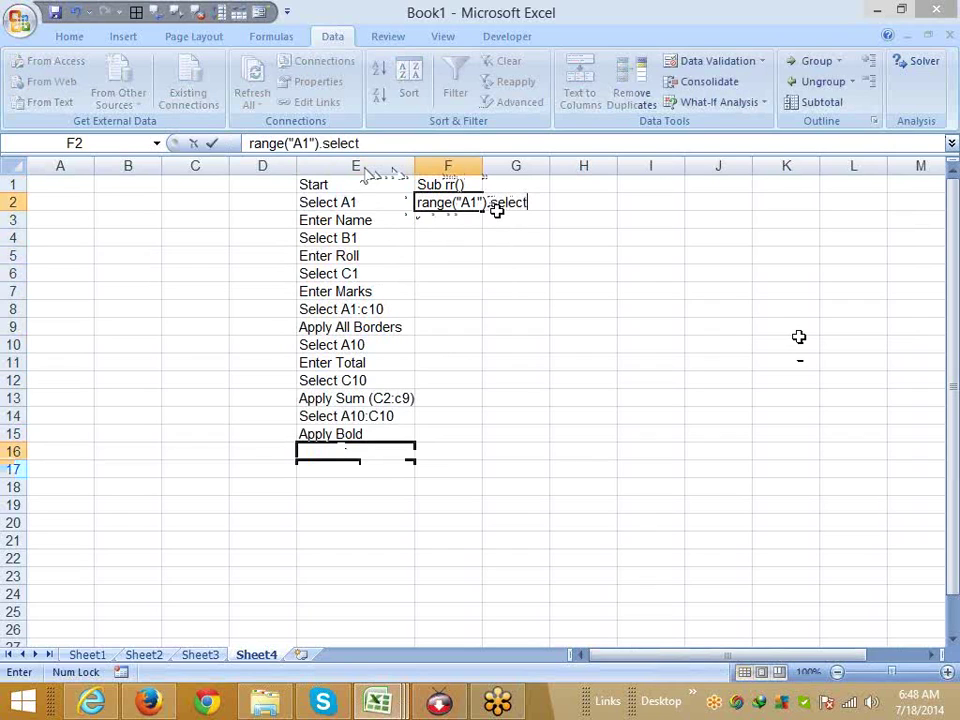
key("Return")
Begin the code line for the Enter Name instruction in F3 with activecell.value=.
type("act")
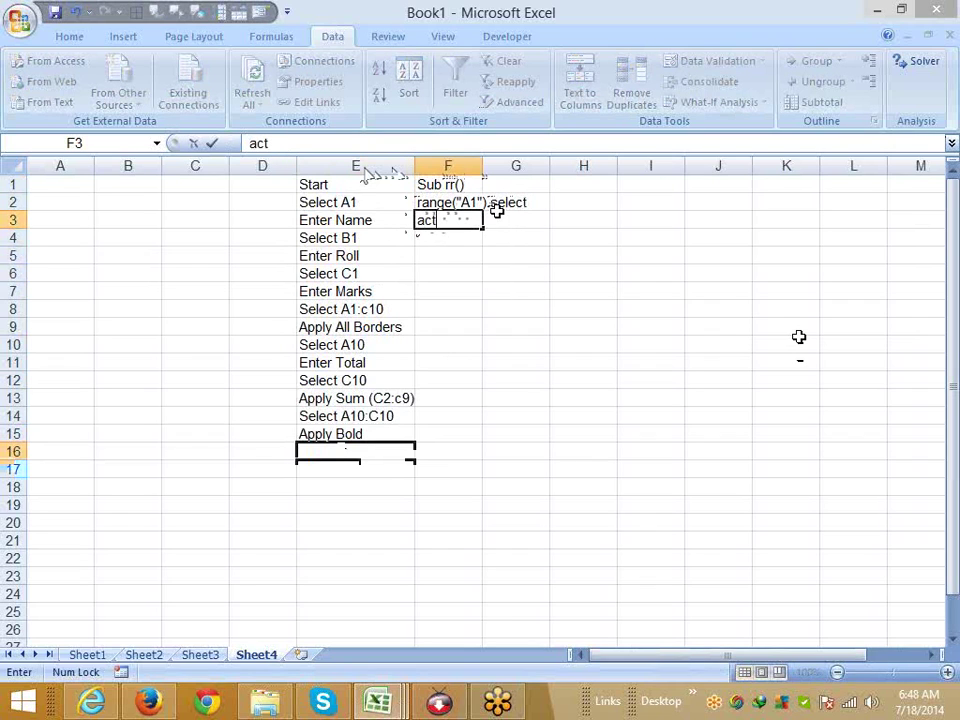
type("ivecell.val")
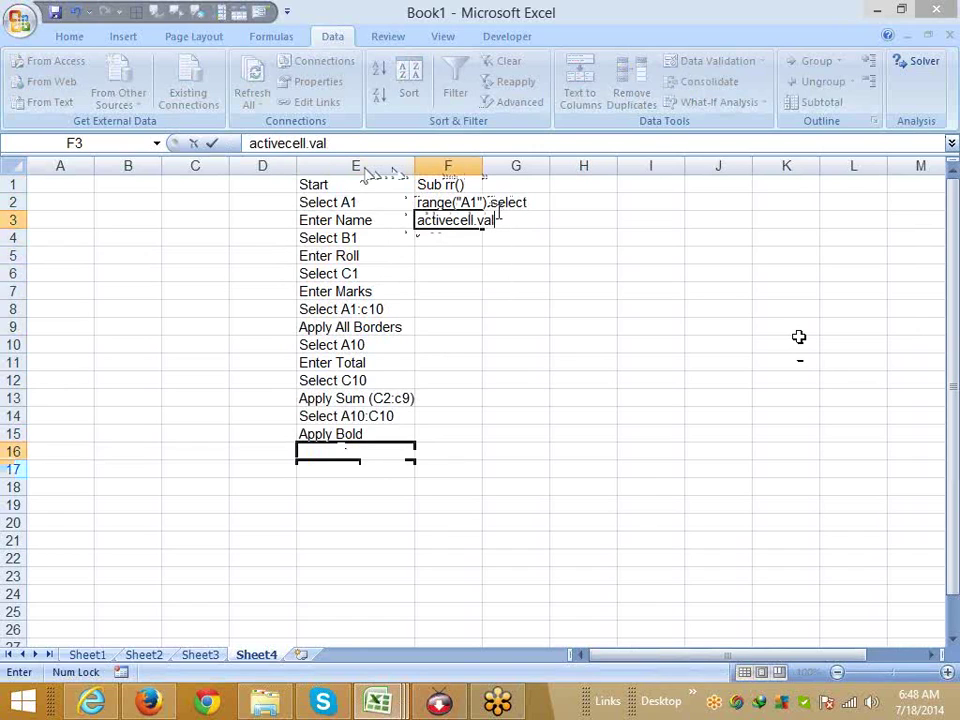
type("u=")
key("BackSpace")
type("4")
key("BackSpace")
type("e=")
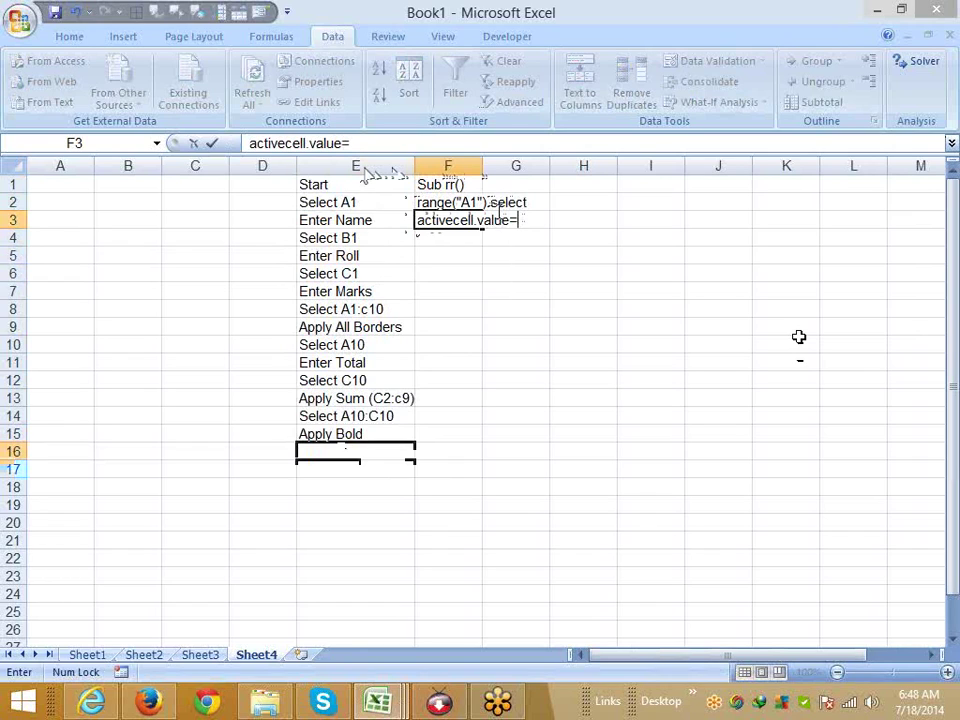